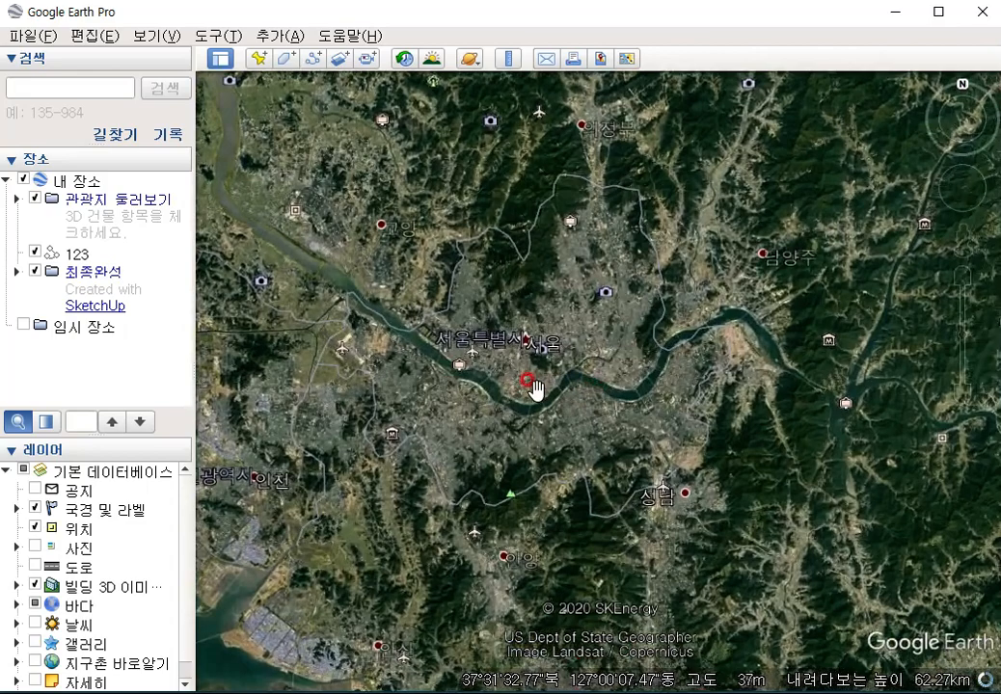
# Examine Yeouido island on the Han River in Seoul from overhead, closing in on its central building blocks.
pyautogui.scroll(2, 597, 403)
pyautogui.scroll(2, 569, 425)
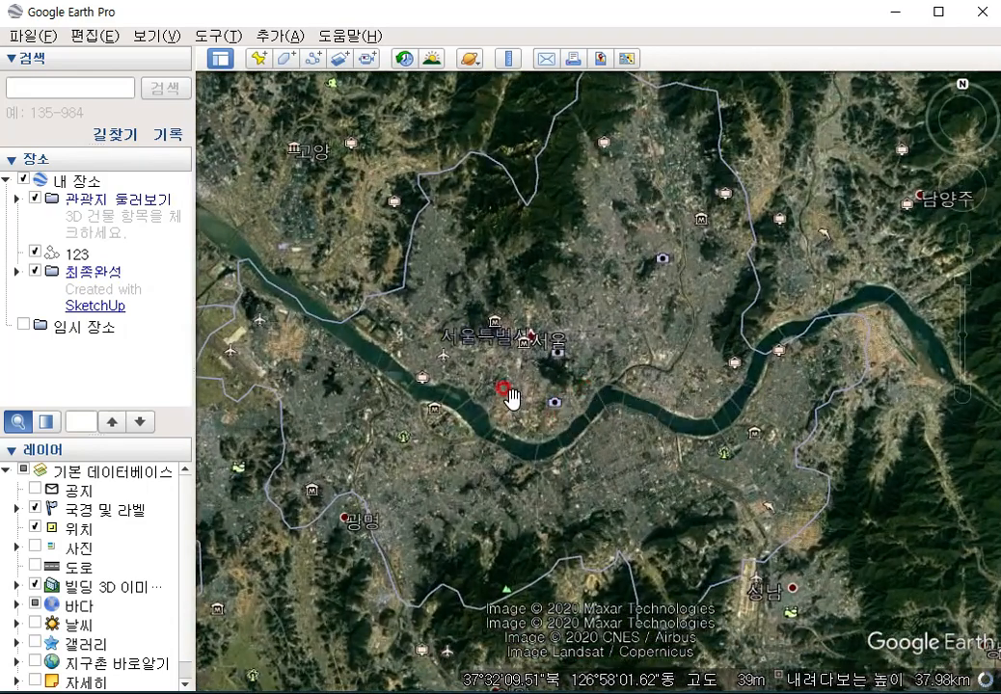
pyautogui.moveTo(509, 399); pyautogui.dragTo(497, 416)
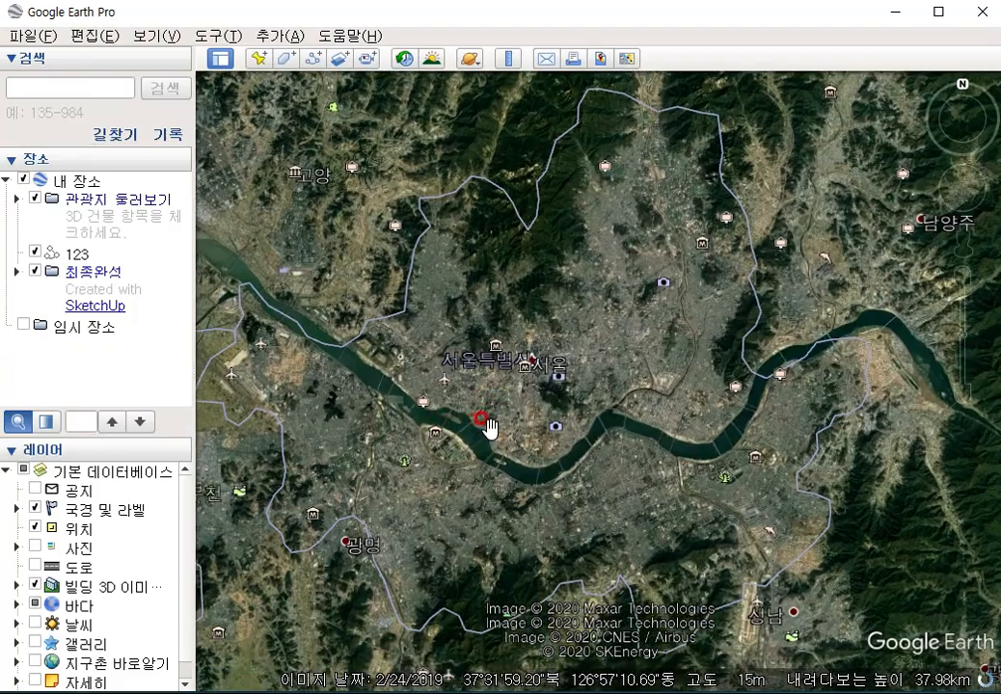
pyautogui.scroll(2, 487, 427)
pyautogui.scroll(1, 521, 439)
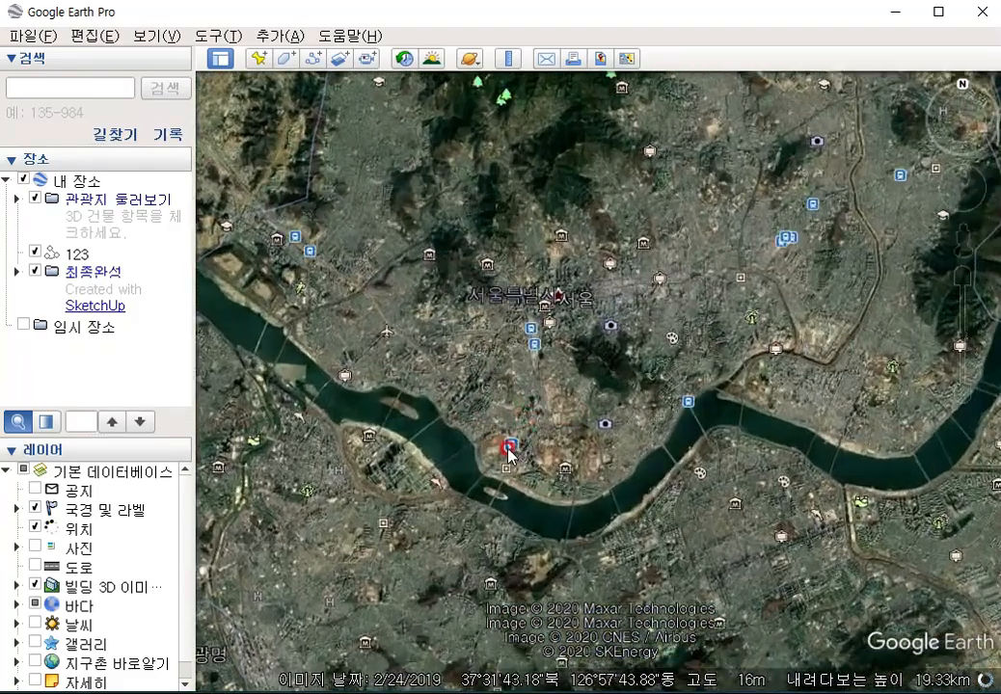
pyautogui.scroll(2, 511, 445)
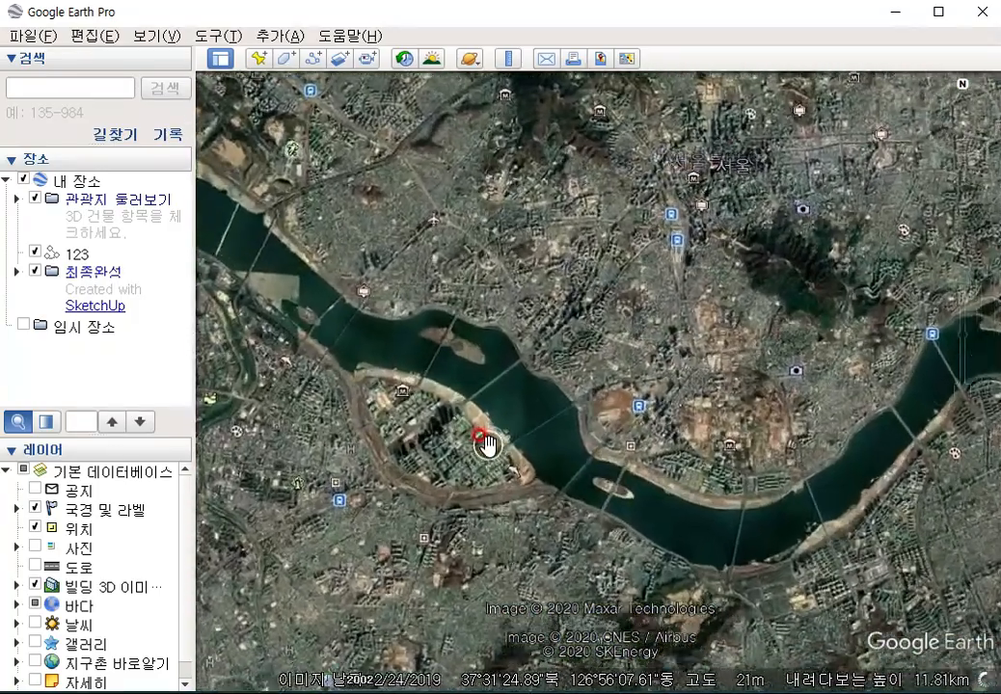
pyautogui.scroll(3, 487, 446)
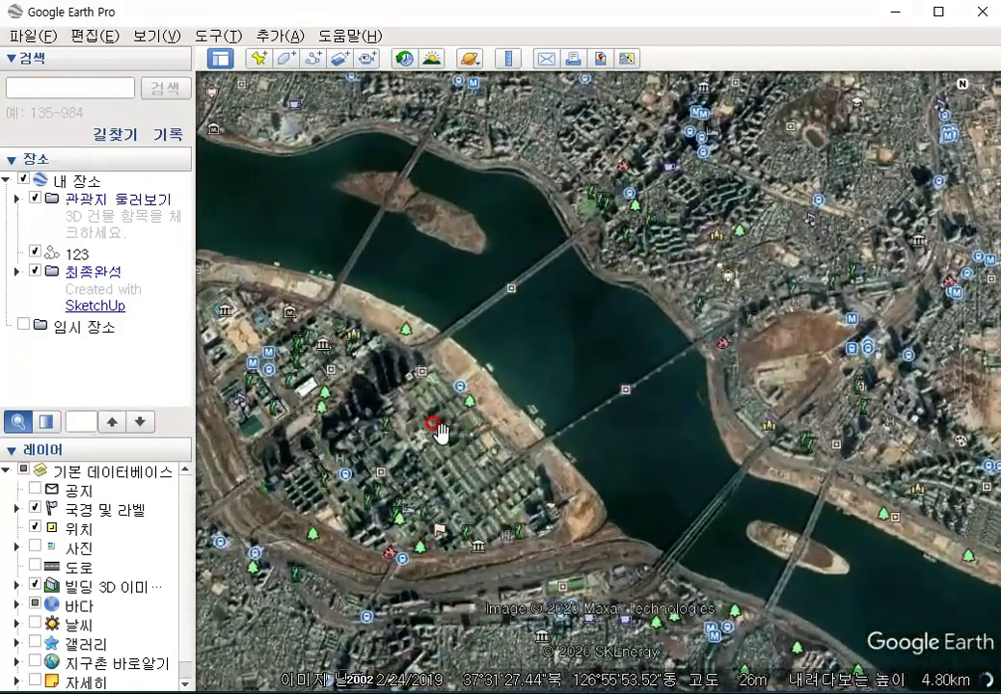
pyautogui.moveTo(439, 433); pyautogui.dragTo(552, 431)
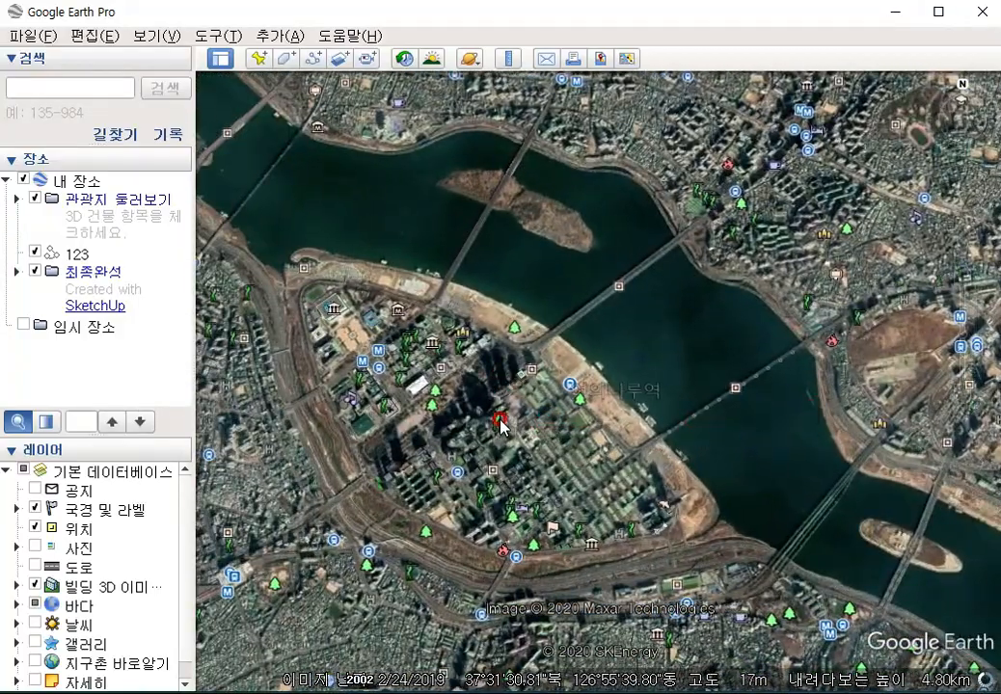
pyautogui.scroll(1, 499, 424)
pyautogui.moveTo(345, 379); pyautogui.dragTo(472, 423)
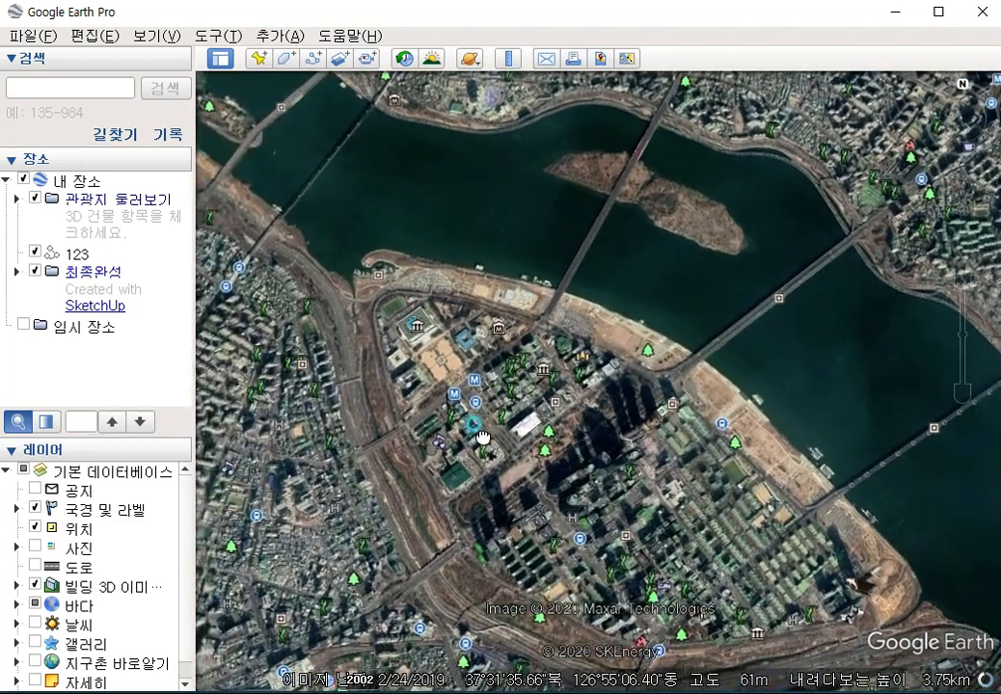
pyautogui.scroll(2, 738, 466)
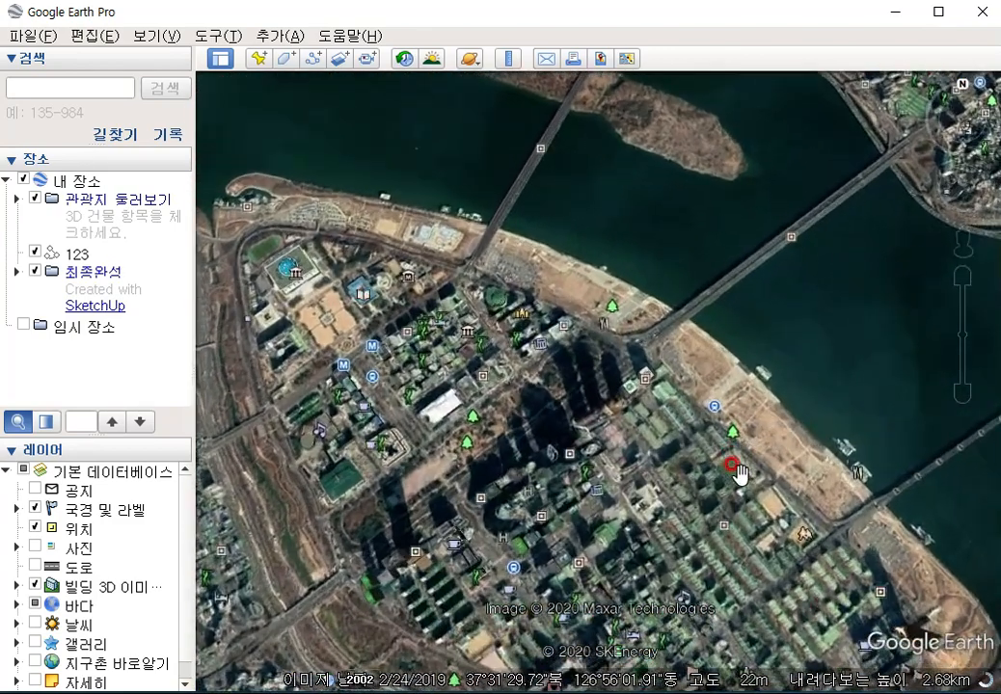
pyautogui.moveTo(580, 460); pyautogui.dragTo(596, 316)
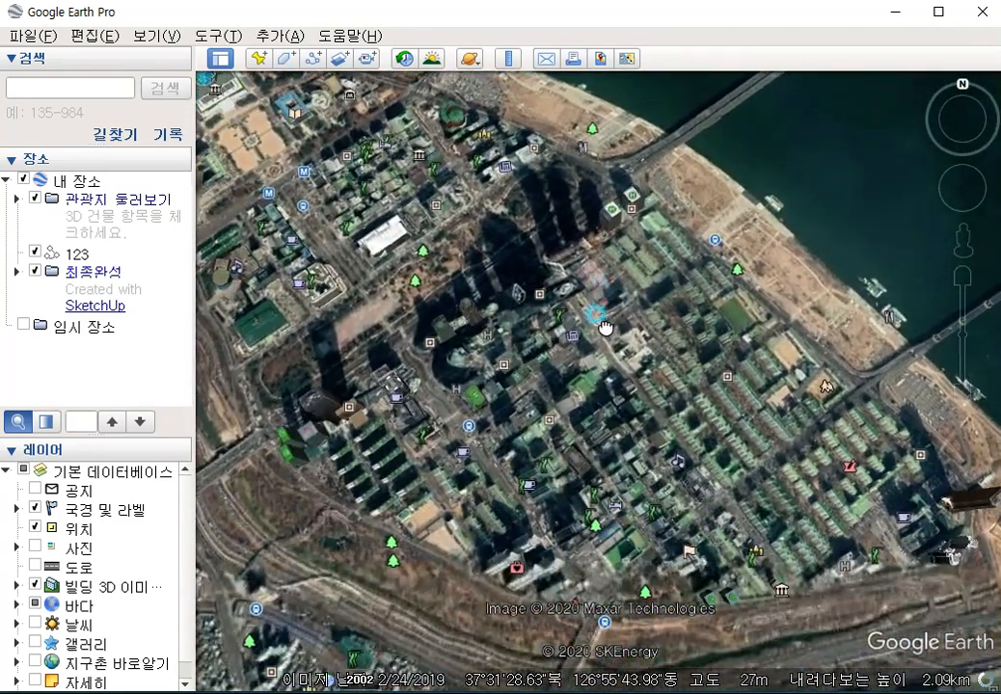
# Tilt the view over Yeouido and inspect its 3D high-rise buildings up close.
pyautogui.click(963, 105)
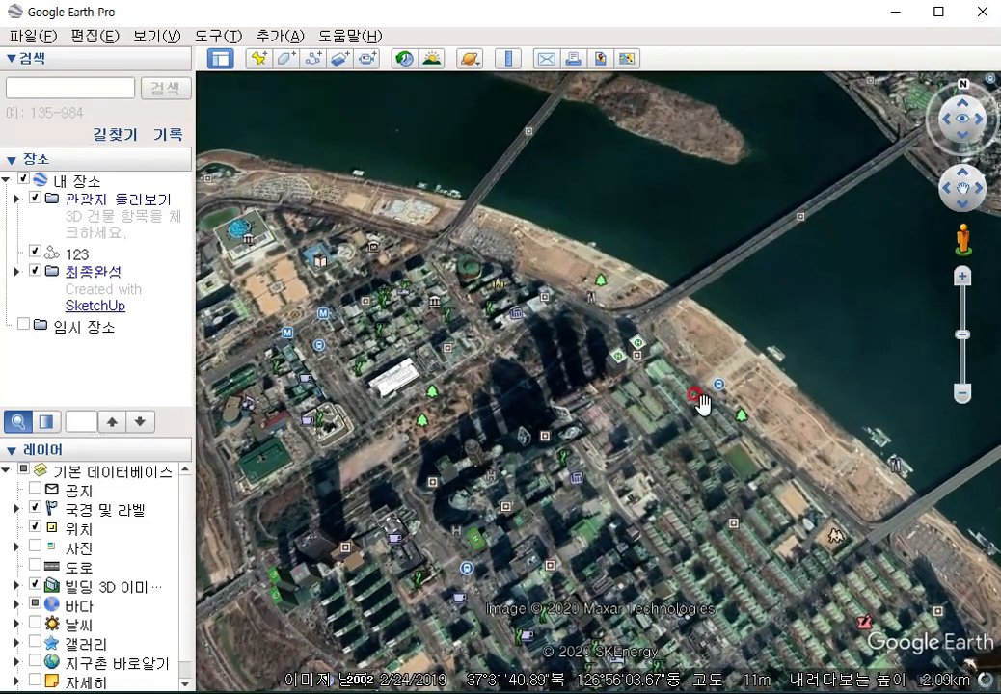
pyautogui.click(632, 385)
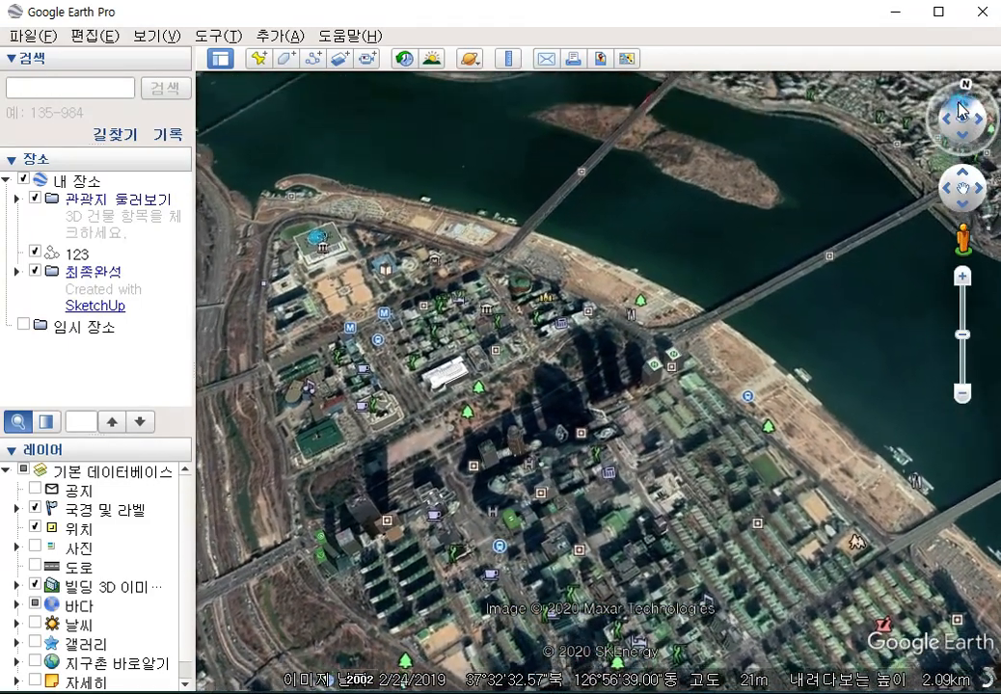
pyautogui.moveTo(670, 468); pyautogui.dragTo(631, 339)
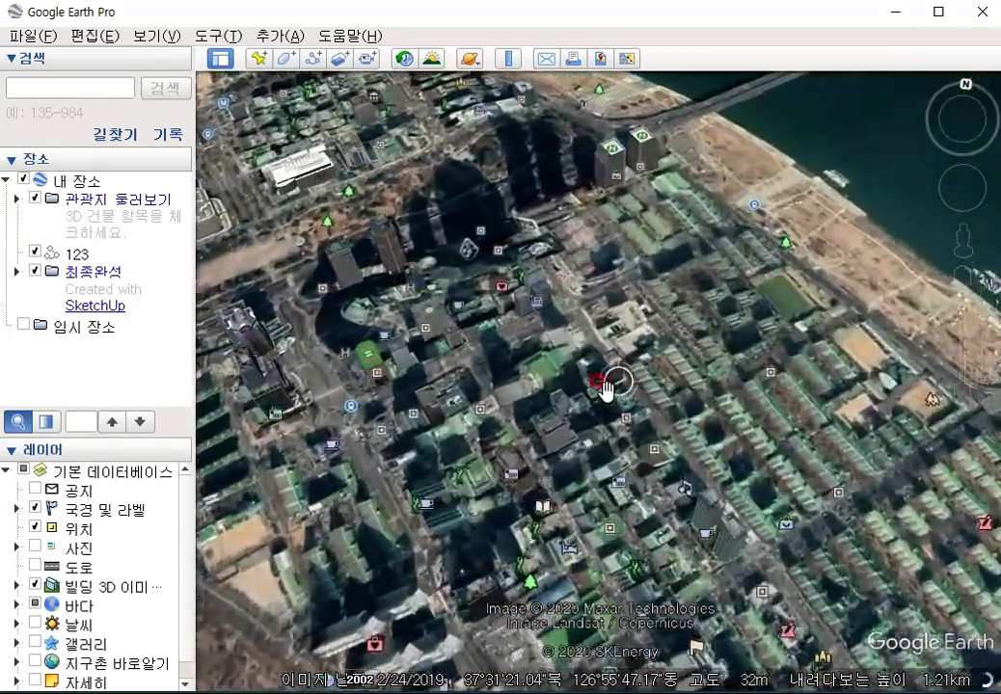
pyautogui.scroll(2, 511, 328)
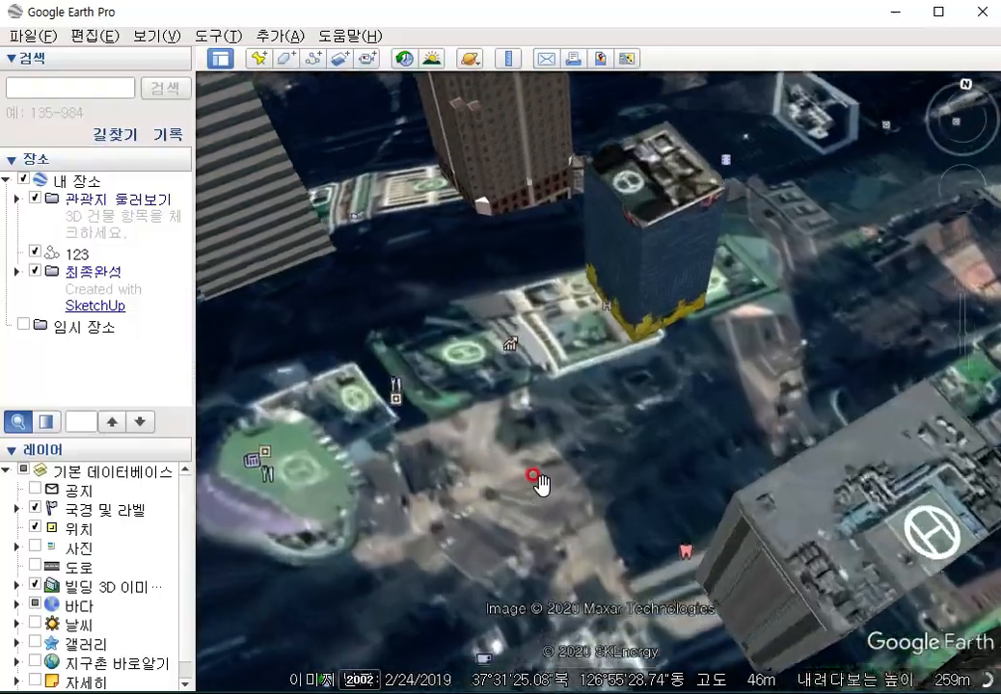
pyautogui.moveTo(537, 482); pyautogui.dragTo(644, 482)
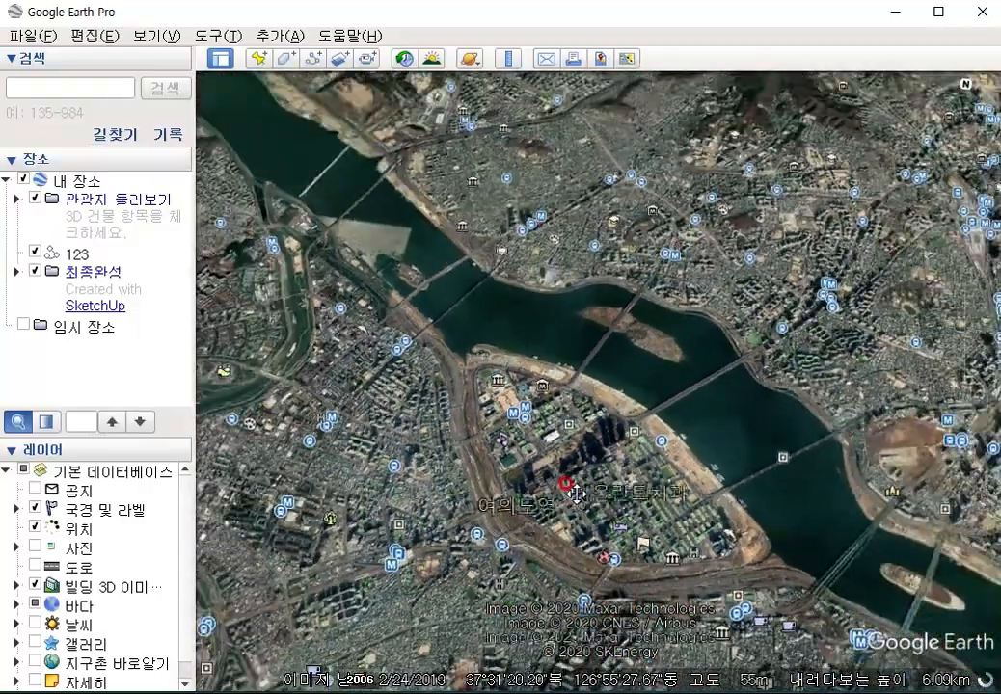
# Compare Yeouido and the districts along the Han River with the wider Seoul region at several altitudes.
pyautogui.scroll(-1, 576, 490)
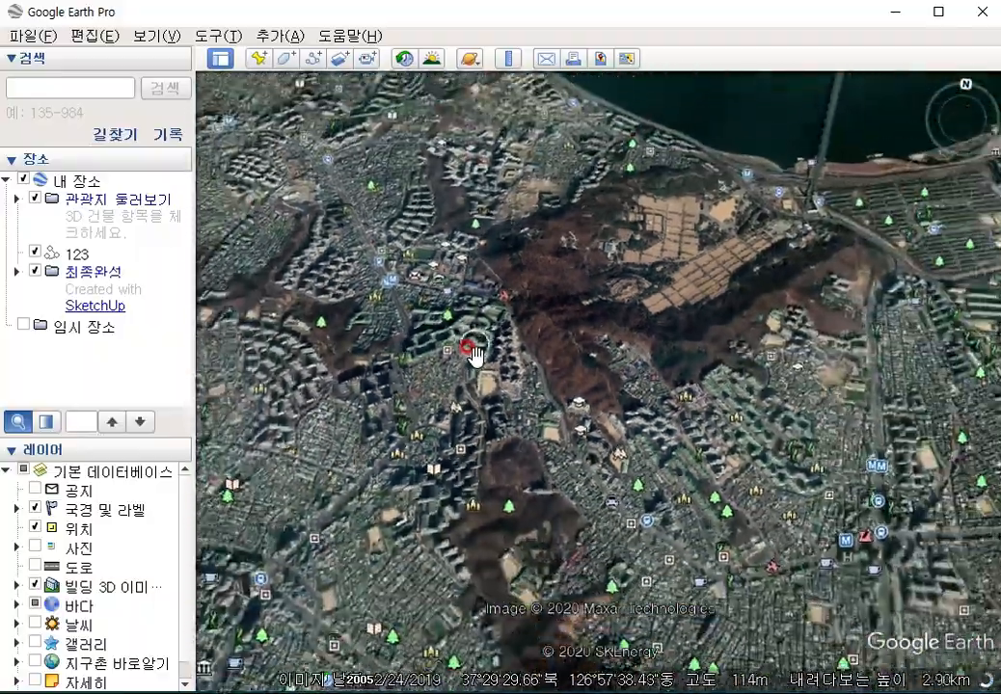
pyautogui.scroll(-2, 478, 363)
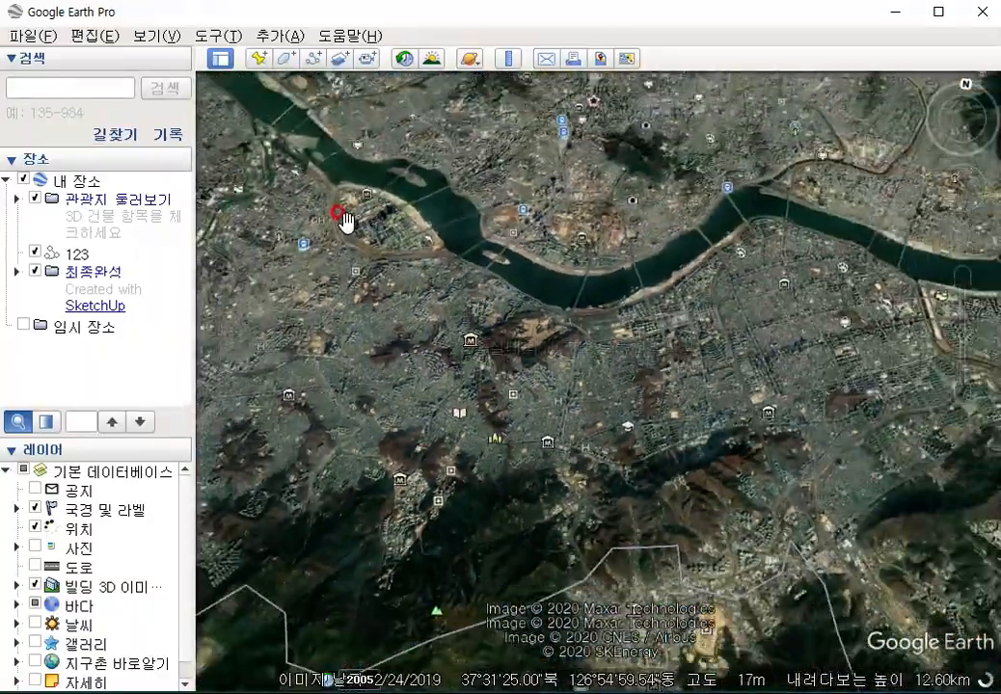
pyautogui.scroll(-2, 546, 389)
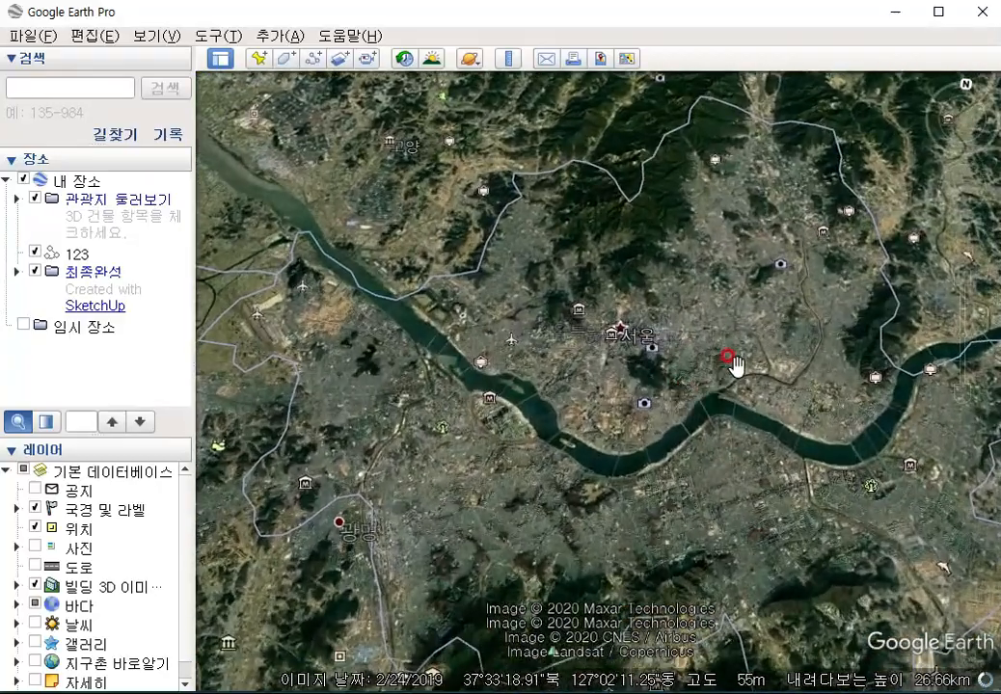
pyautogui.scroll(3, 735, 364)
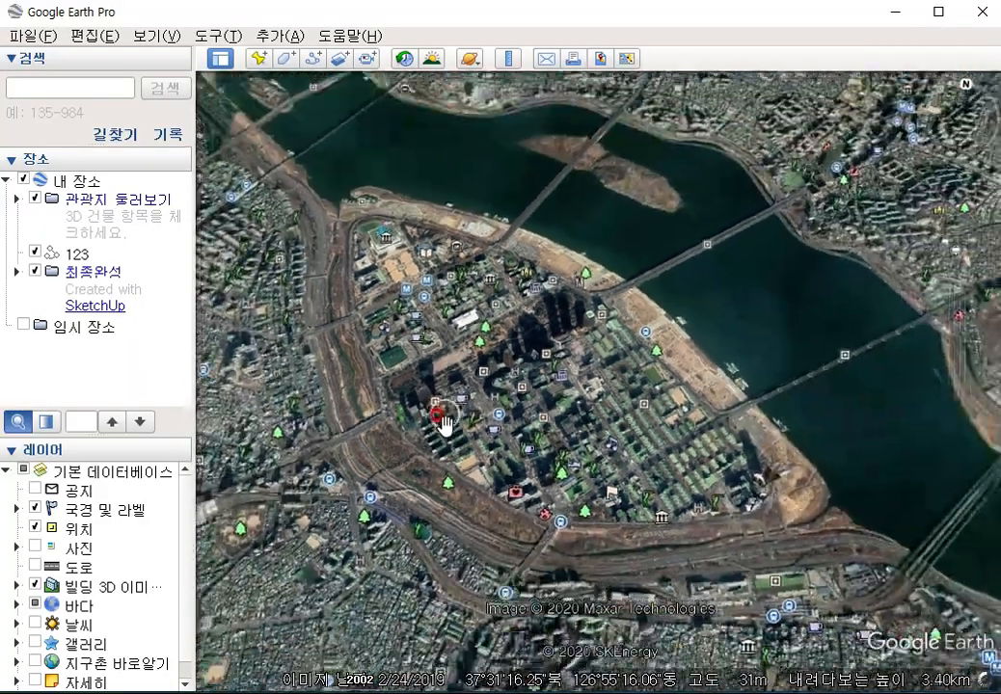
pyautogui.scroll(-5, 444, 417)
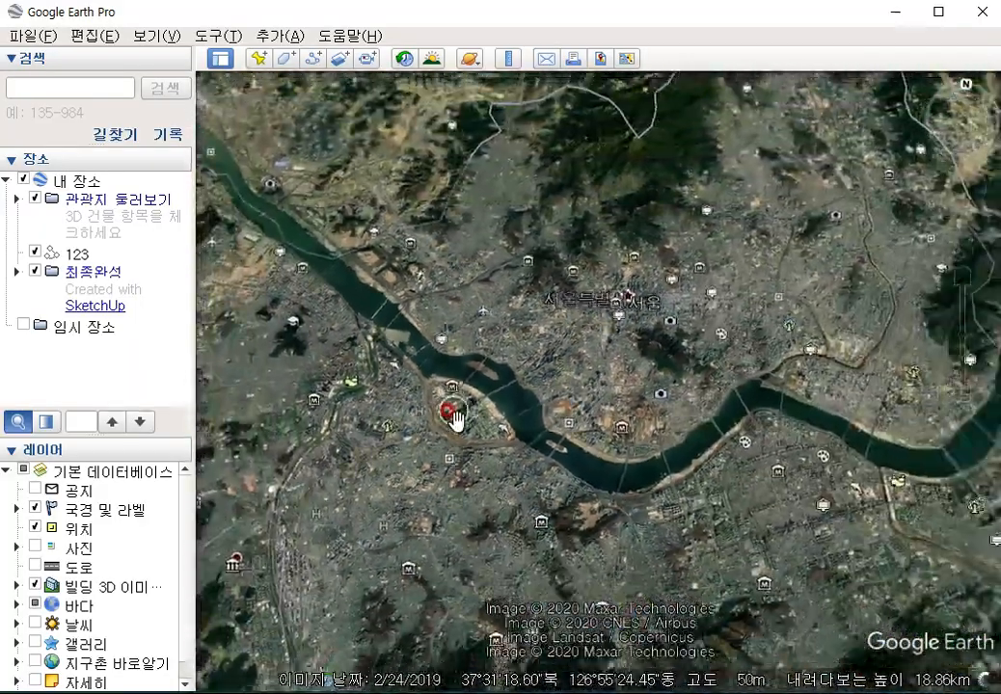
pyautogui.scroll(-5, 457, 412)
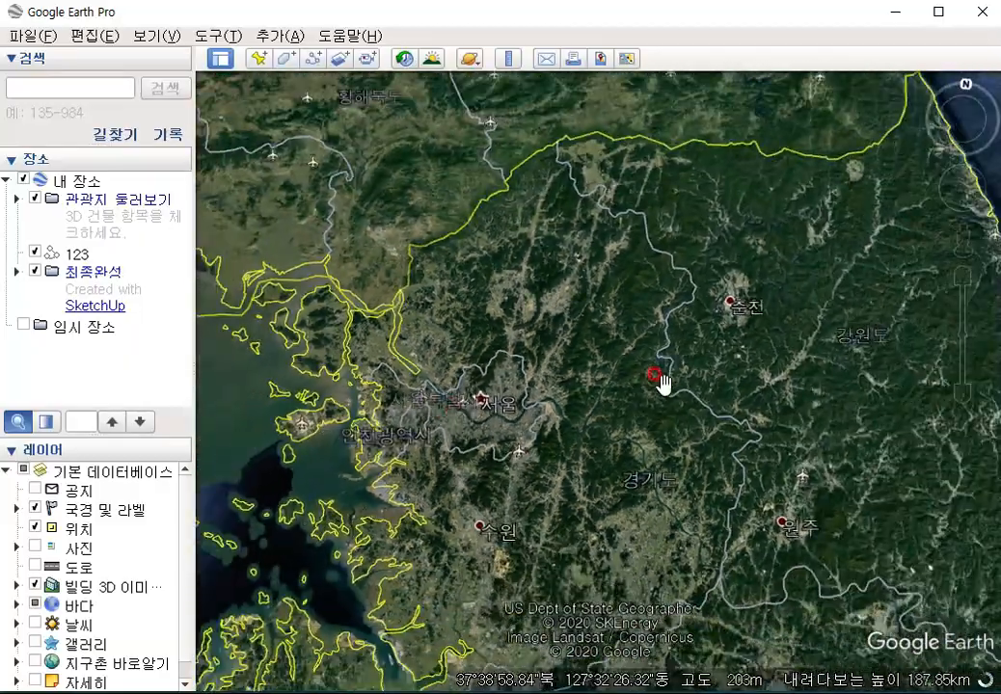
# Survey the west coast around Incheon and the Korean peninsula as a whole.
pyautogui.moveTo(659, 382); pyautogui.dragTo(740, 287)
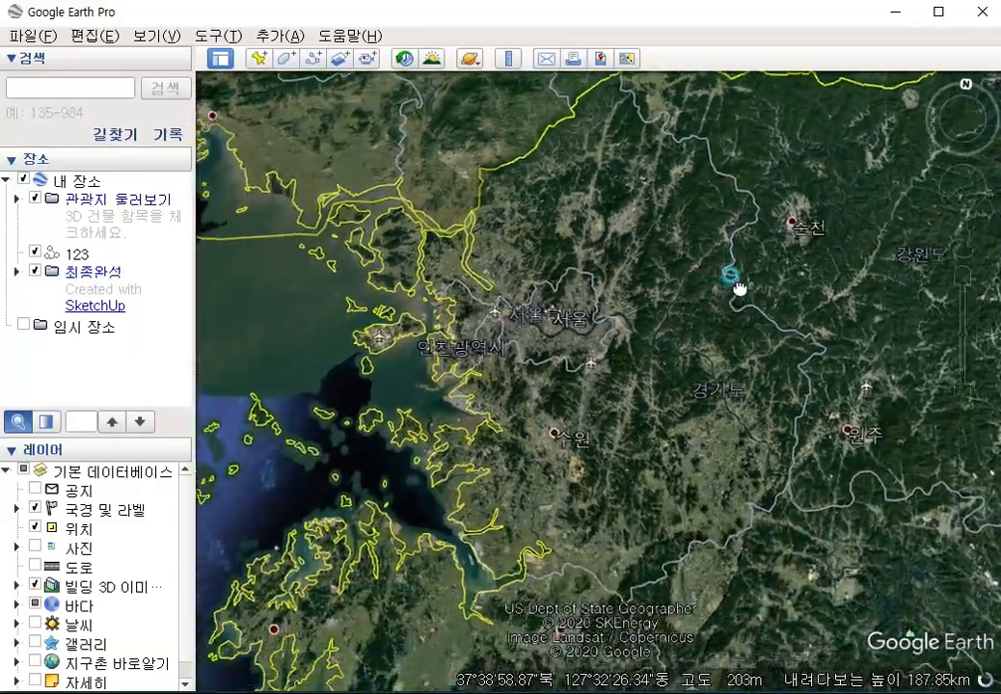
pyautogui.scroll(3, 516, 373)
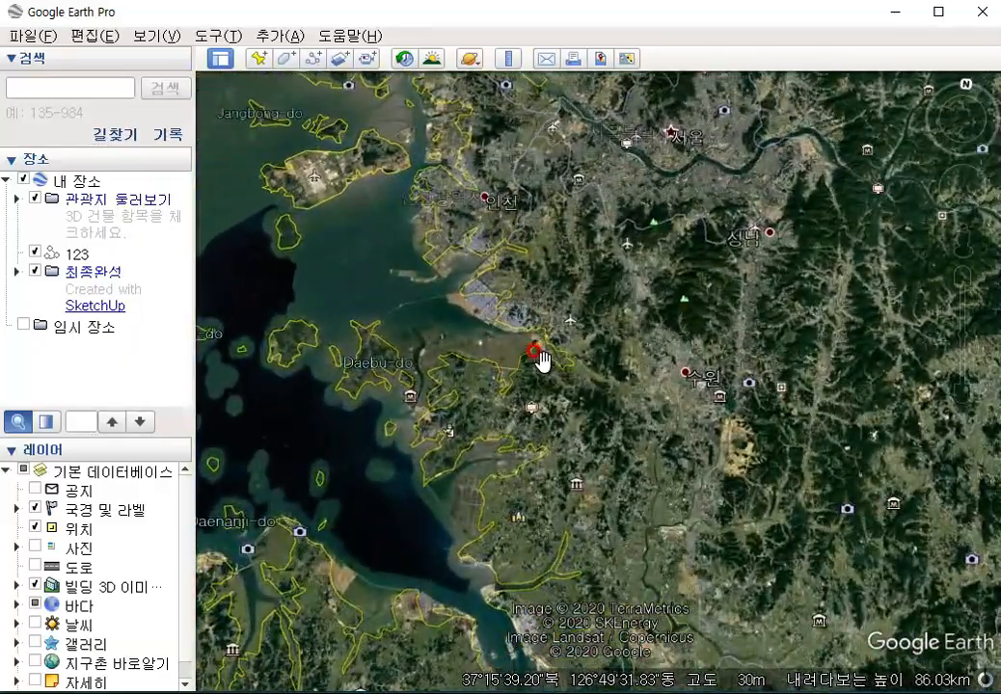
pyautogui.scroll(-5, 540, 352)
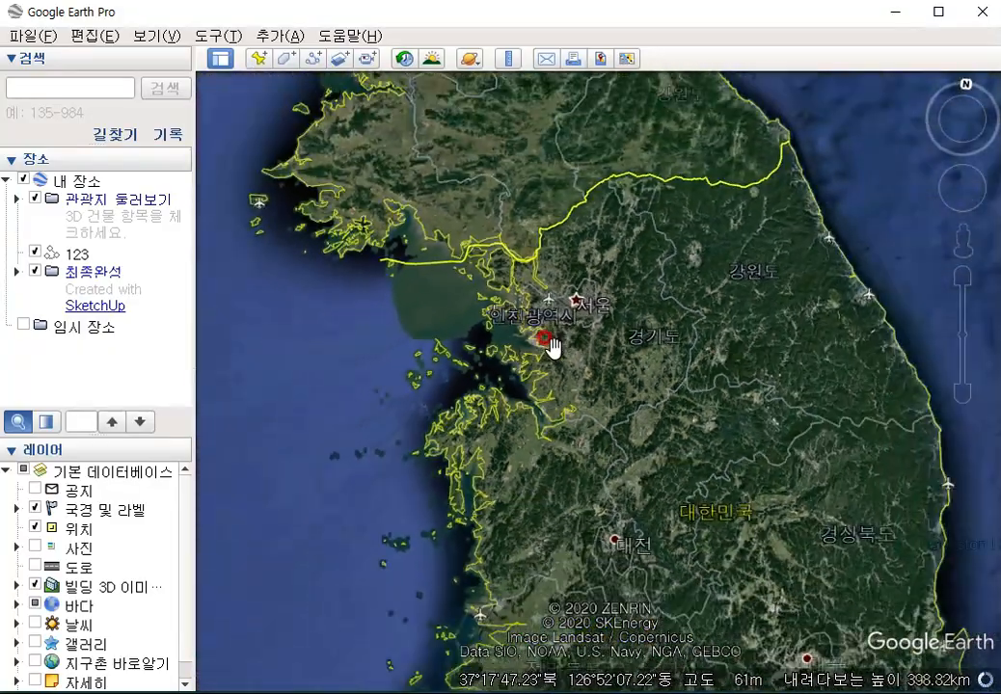
pyautogui.scroll(-2, 674, 337)
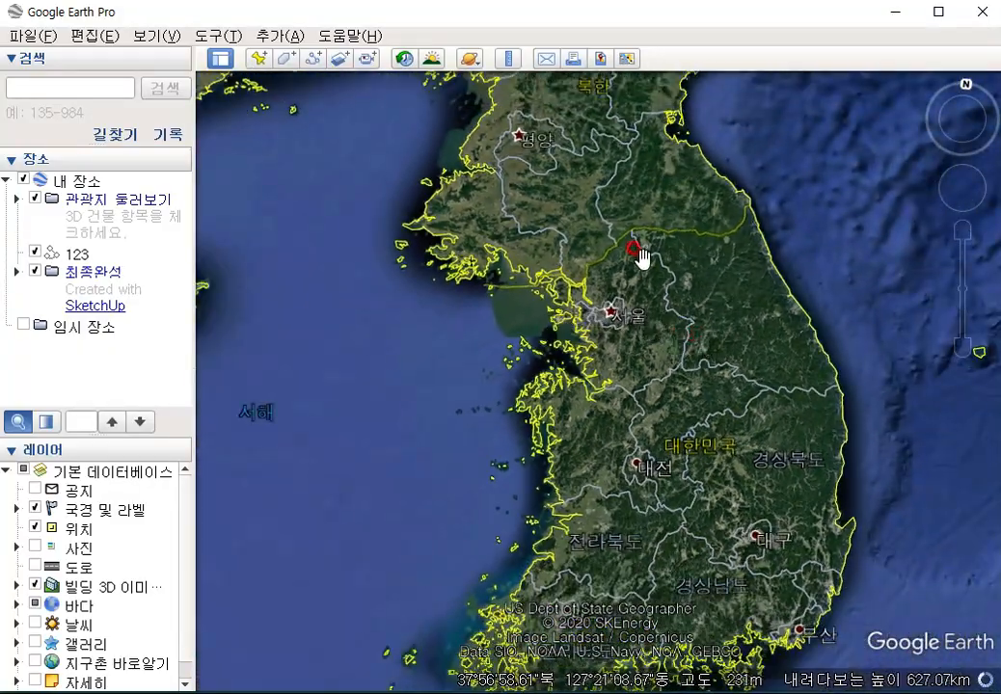
pyautogui.moveTo(642, 258); pyautogui.dragTo(538, 328)
pyautogui.scroll(-2, 520, 335)
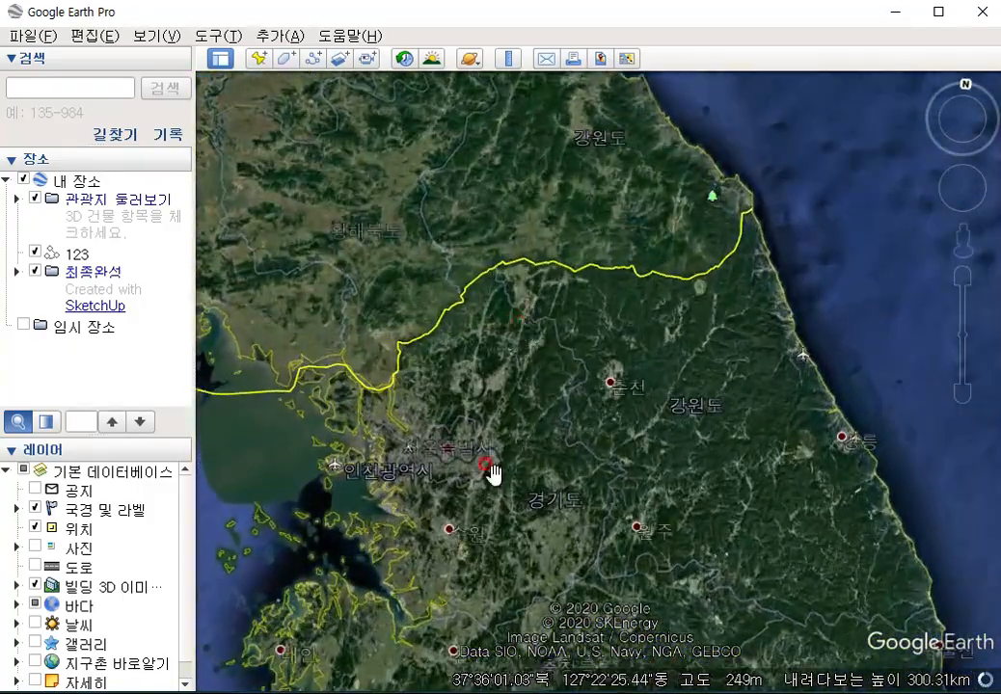
# Locate the cities of Anyang, Gunpo and Uiwang south of Seoul and look over their urban area.
pyautogui.scroll(1, 516, 427)
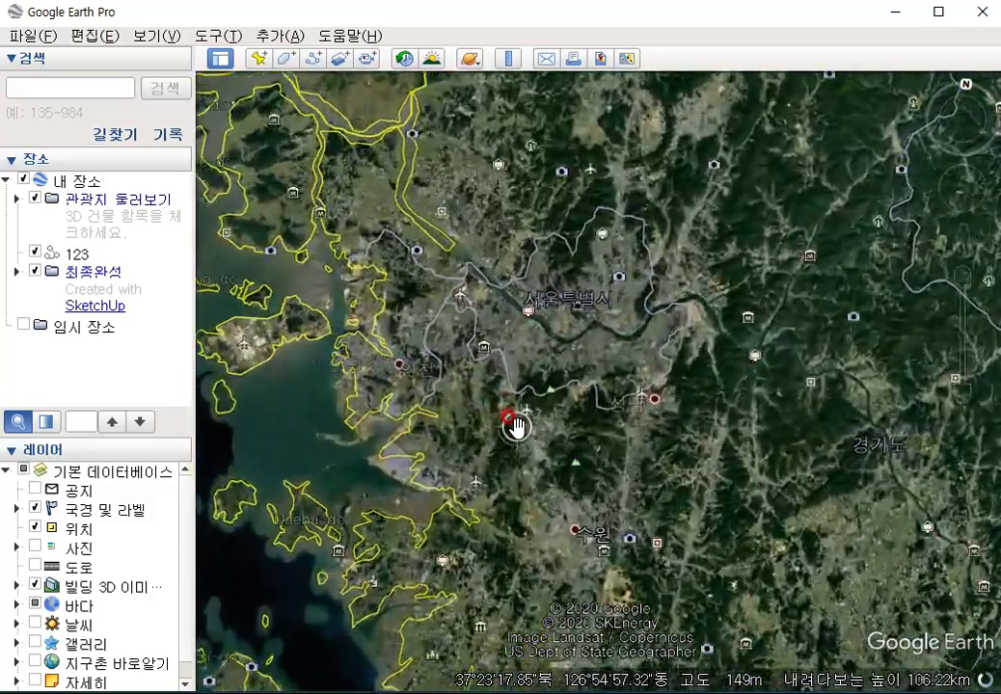
pyautogui.scroll(3, 516, 427)
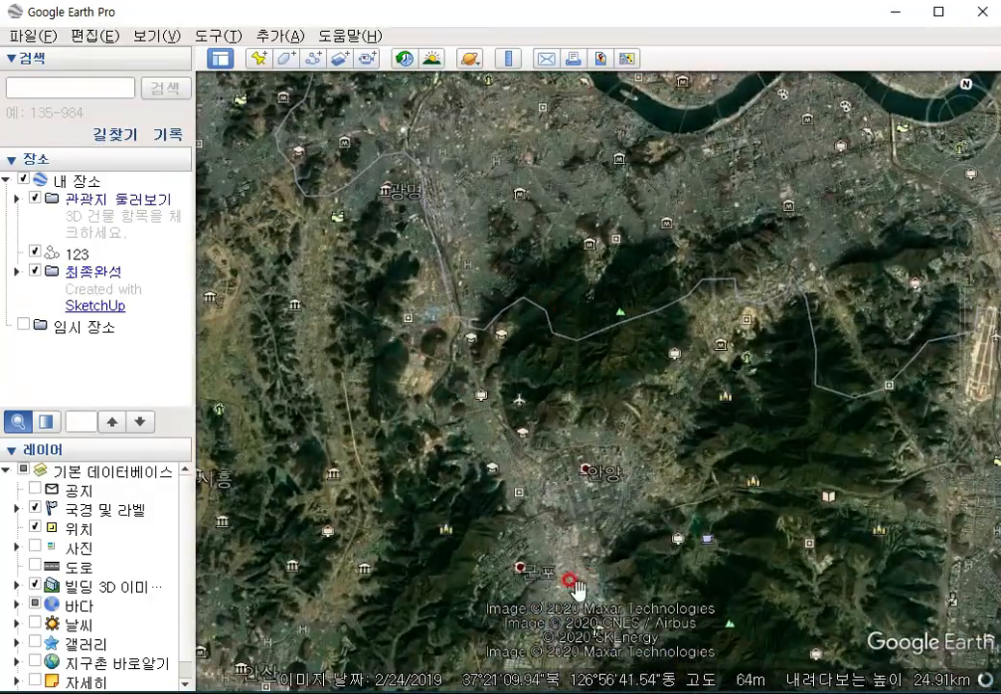
pyautogui.scroll(2, 578, 587)
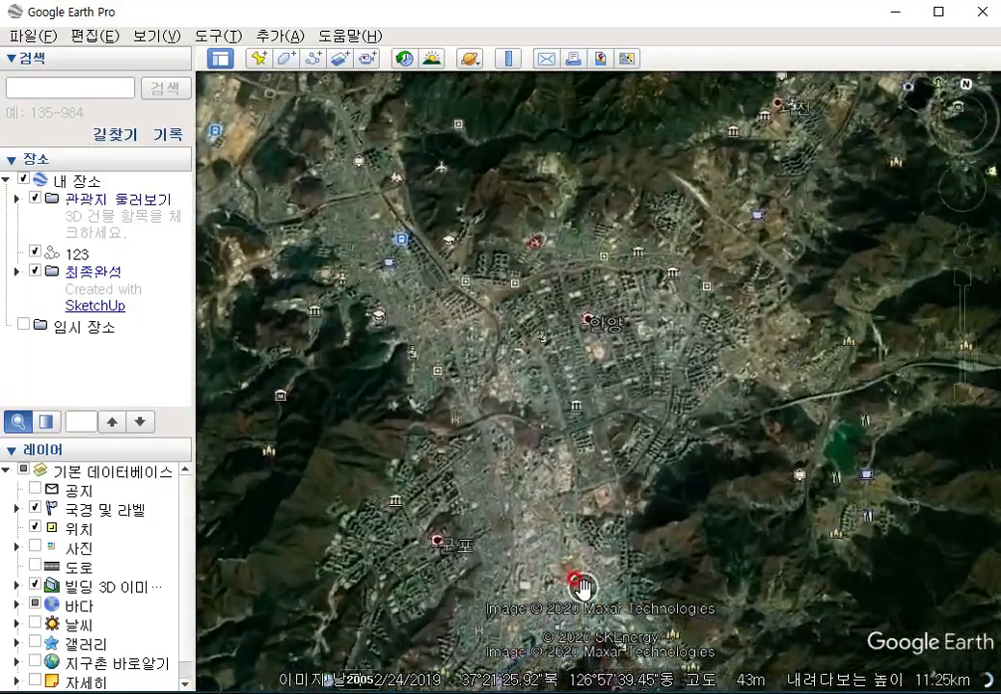
pyautogui.scroll(3, 559, 482)
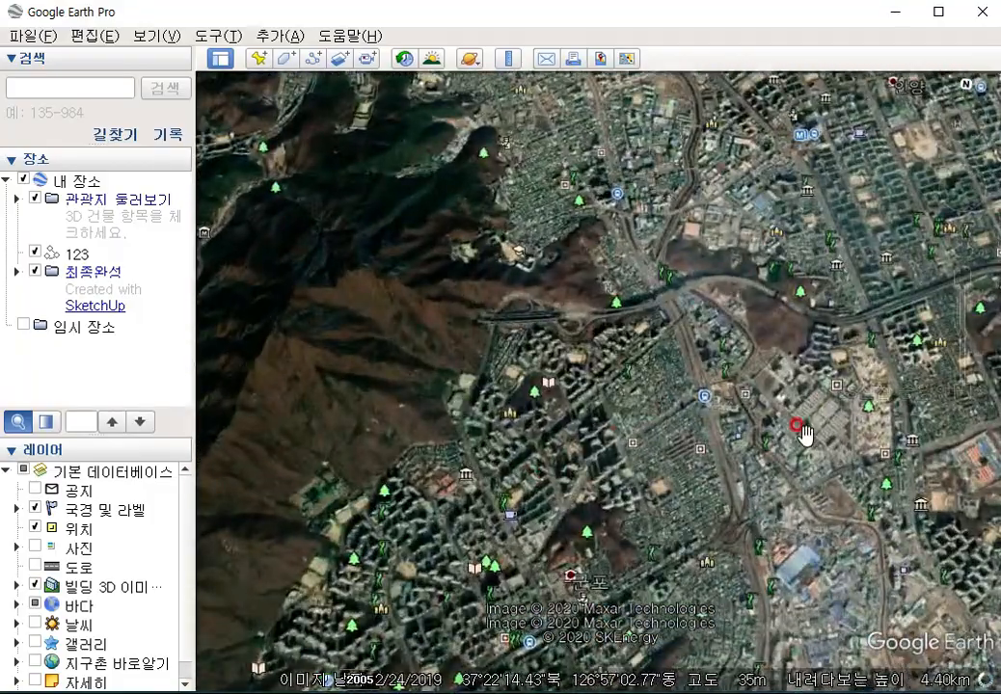
pyautogui.moveTo(805, 436); pyautogui.dragTo(610, 241)
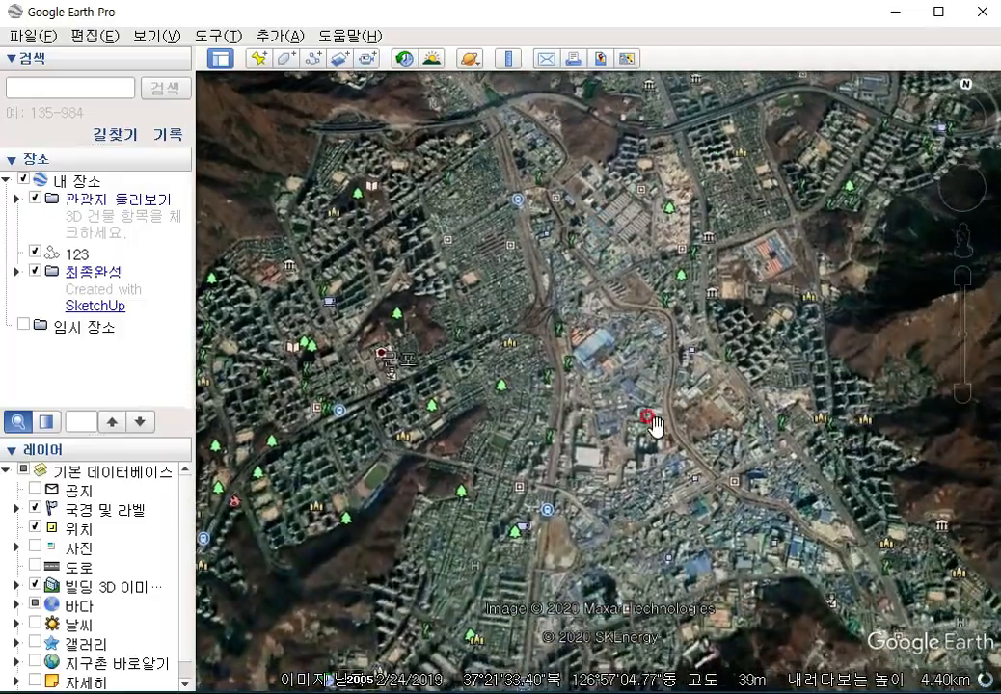
pyautogui.moveTo(809, 574); pyautogui.dragTo(570, 397)
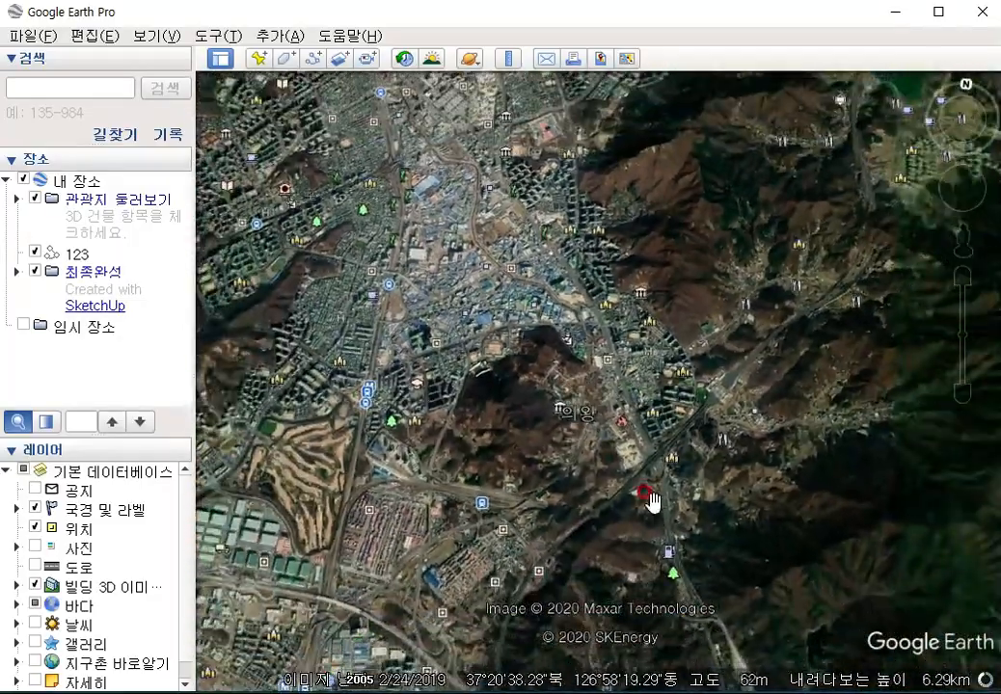
# Find the large vacant lot beside the railway station in Gunpo, east of the tracks and near the curved overpass.
pyautogui.scroll(5, 494, 395)
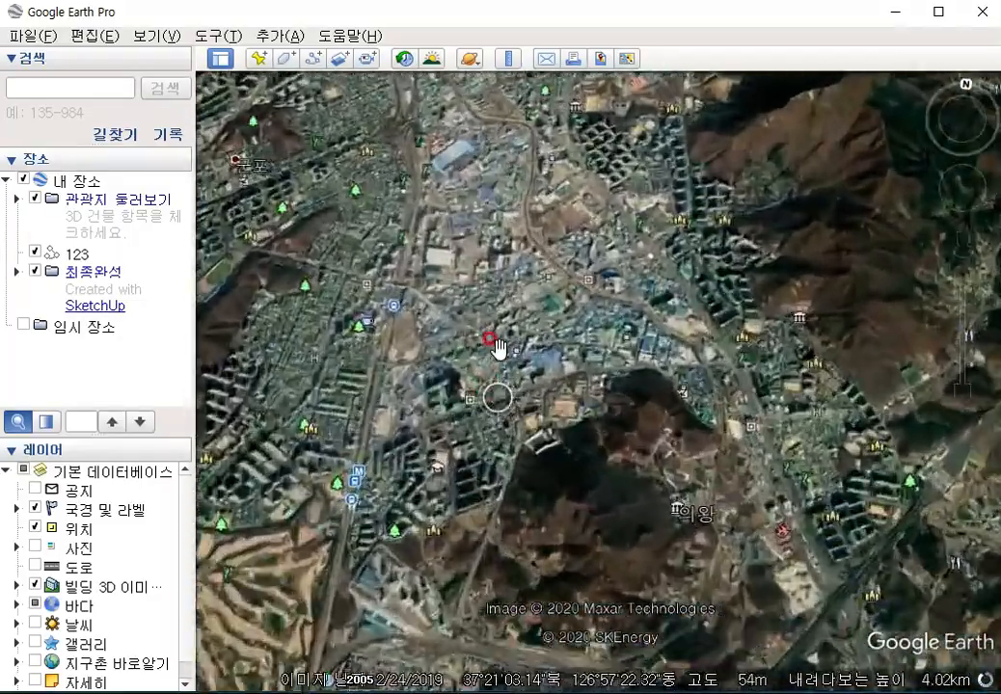
pyautogui.scroll(5, 497, 343)
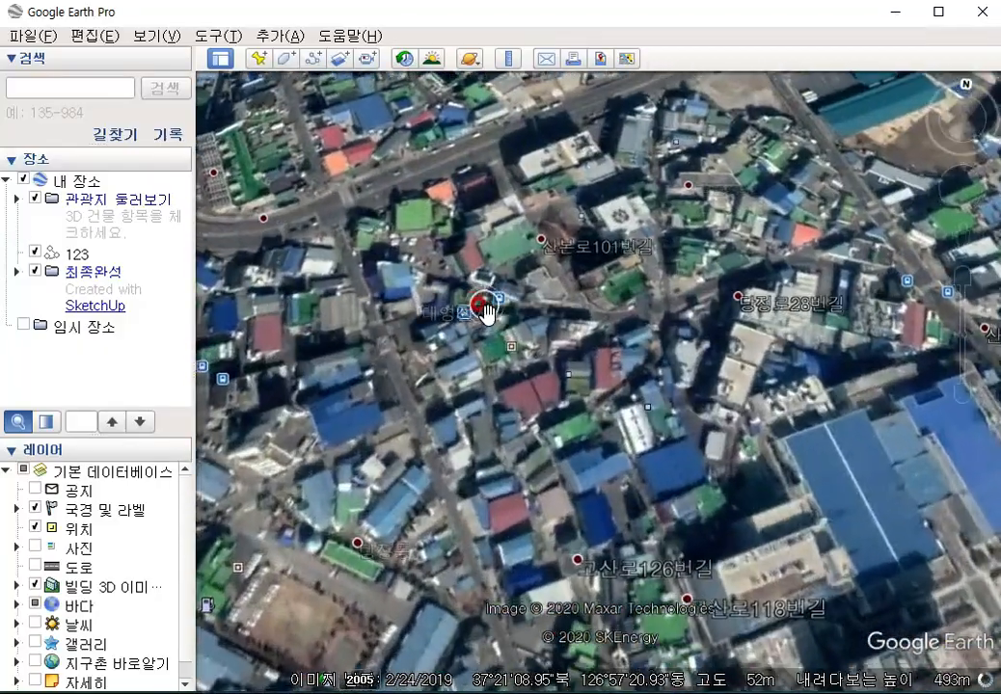
pyautogui.moveTo(433, 283); pyautogui.dragTo(512, 493)
pyautogui.moveTo(381, 262); pyautogui.dragTo(789, 367)
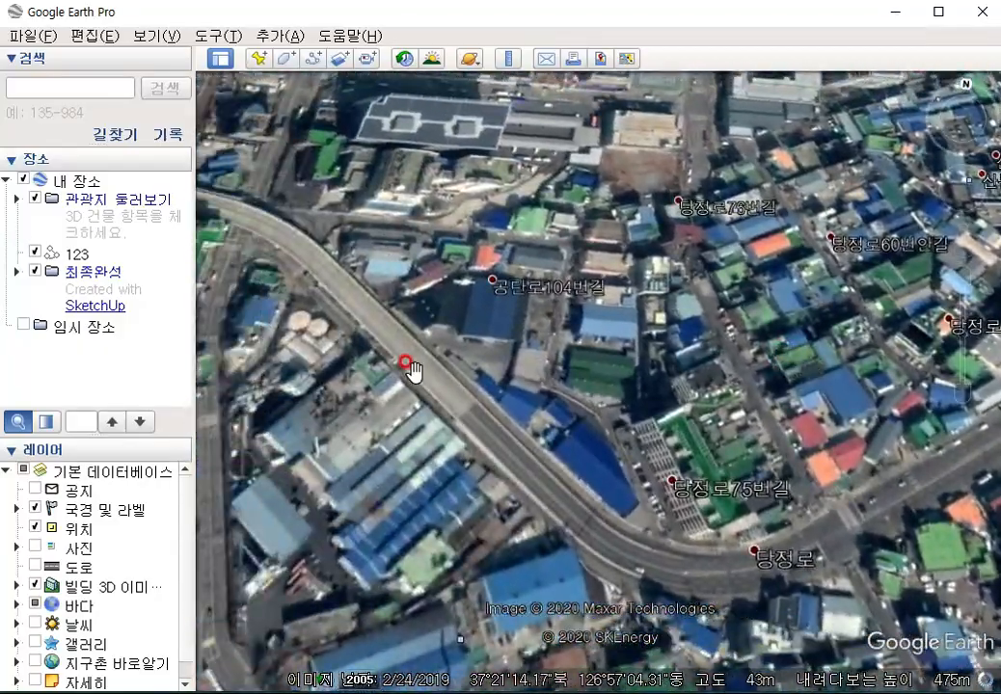
pyautogui.moveTo(409, 370); pyautogui.dragTo(602, 368)
pyautogui.moveTo(395, 383); pyautogui.dragTo(561, 224)
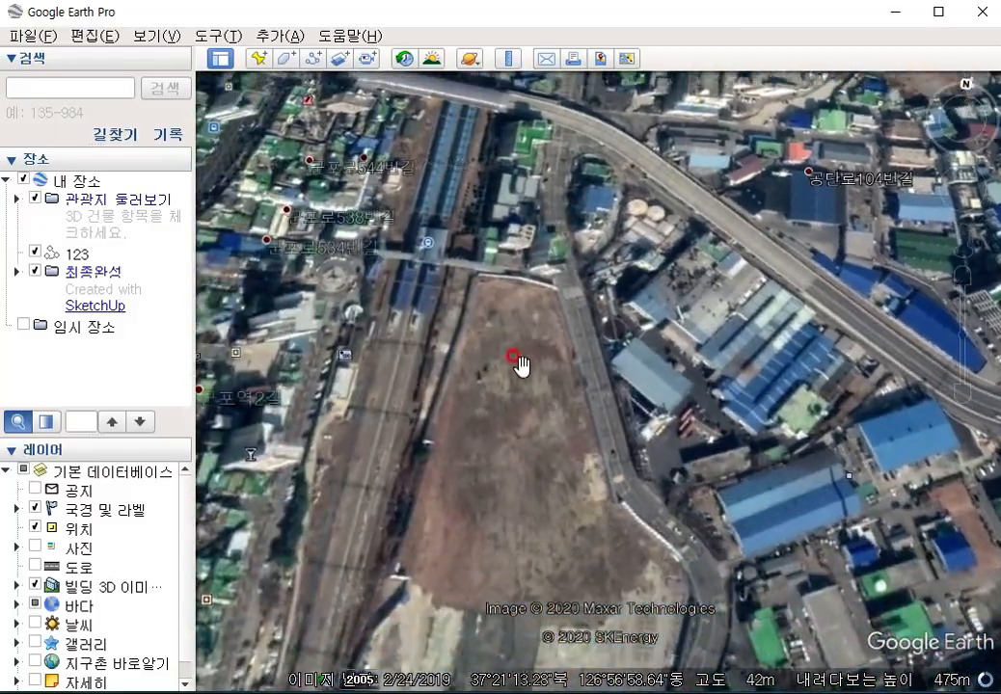
# Go from the vacant lot in Gunpo past Anyang and Seongnam to the Seoul districts south of the Han River.
pyautogui.scroll(-2, 512, 391)
pyautogui.scroll(-5, 453, 320)
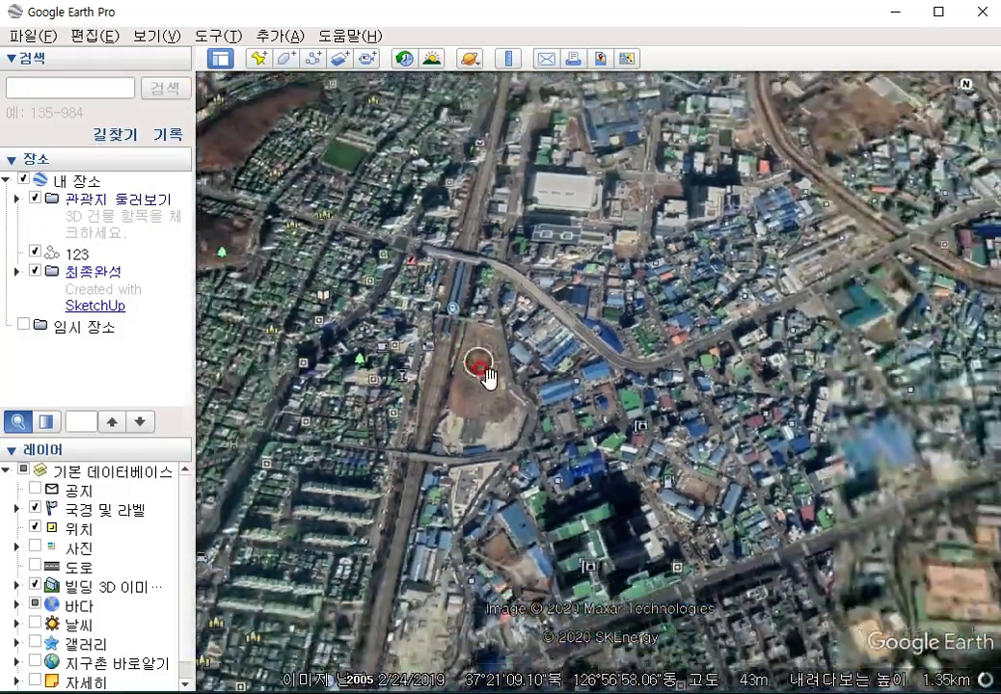
pyautogui.scroll(-5, 512, 388)
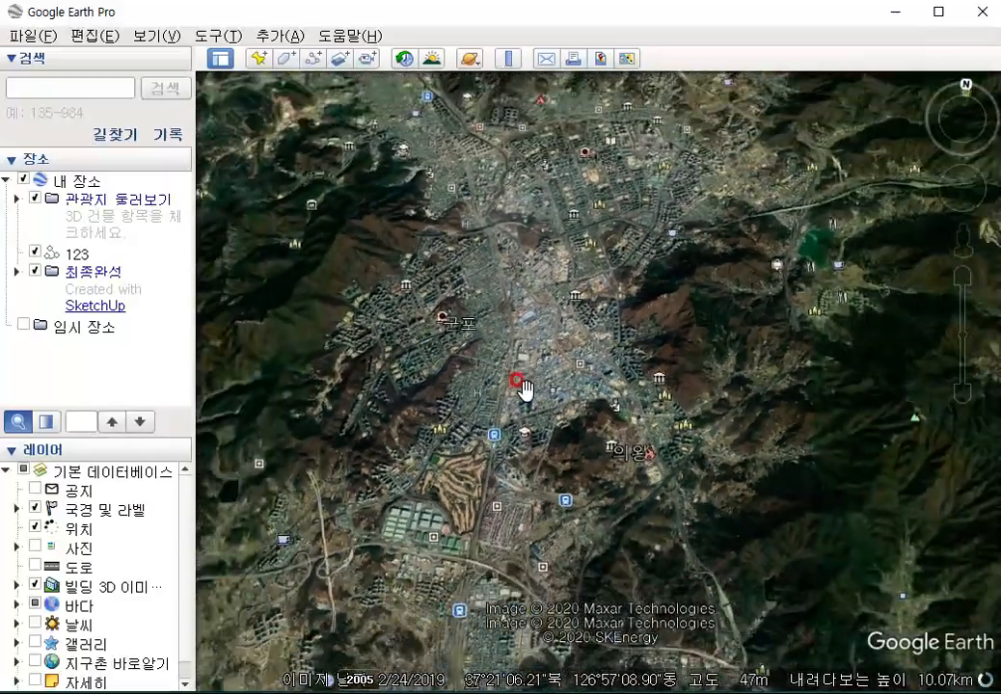
pyautogui.scroll(1, 531, 381)
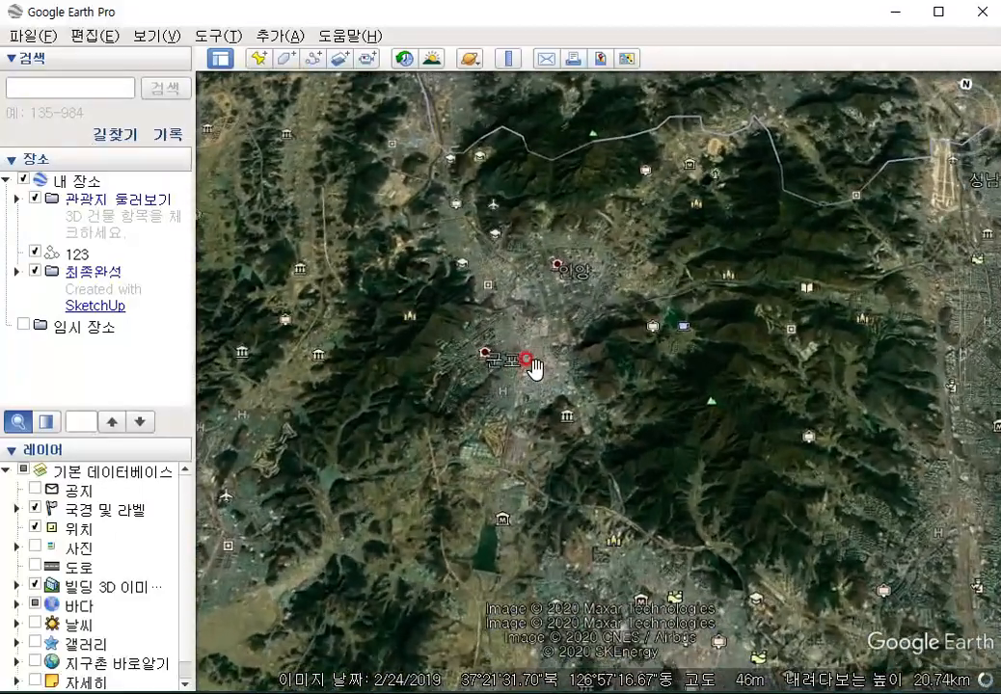
pyautogui.moveTo(921, 229); pyautogui.dragTo(690, 342)
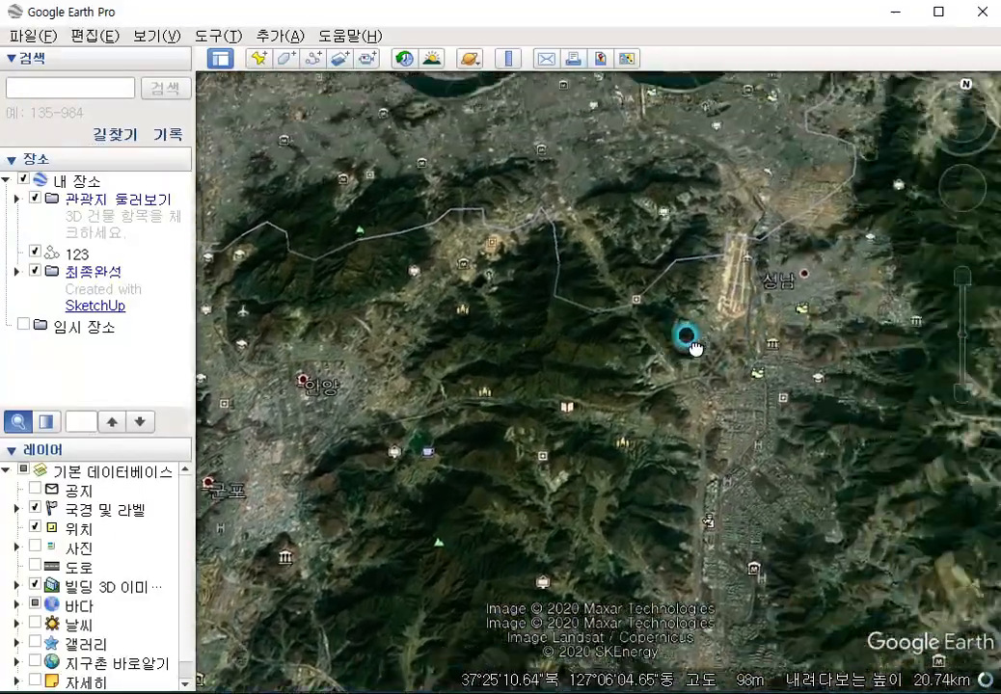
pyautogui.scroll(3, 661, 347)
pyautogui.scroll(2, 653, 337)
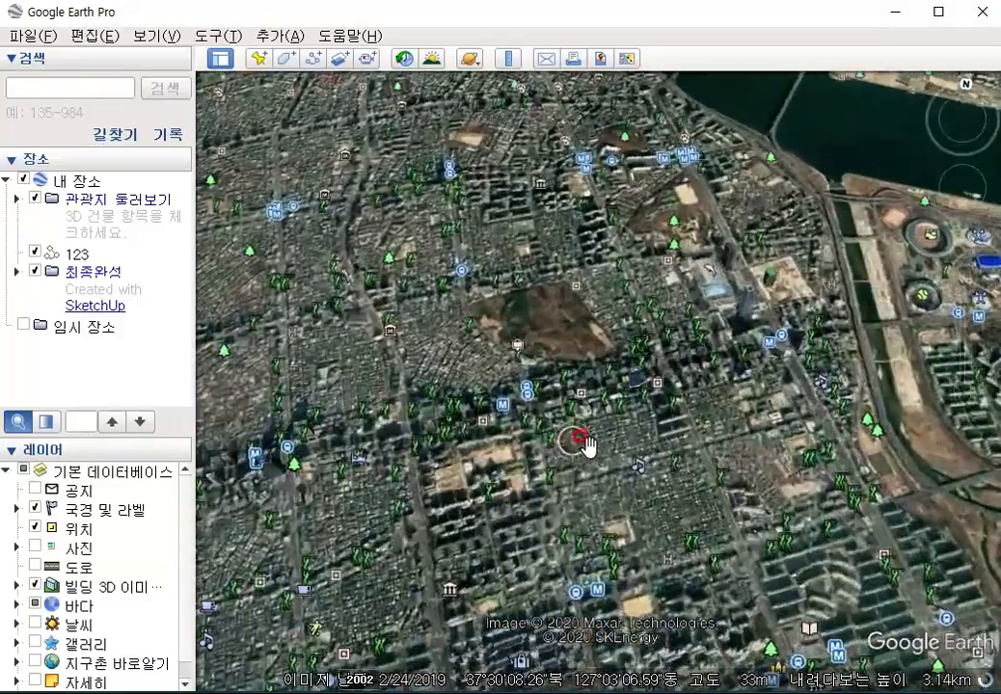
# Find the 3D high-rises beside the large construction site west of the river and view the Trade Tower's information.
pyautogui.moveTo(589, 289); pyautogui.dragTo(574, 402)
pyautogui.scroll(5, 574, 402)
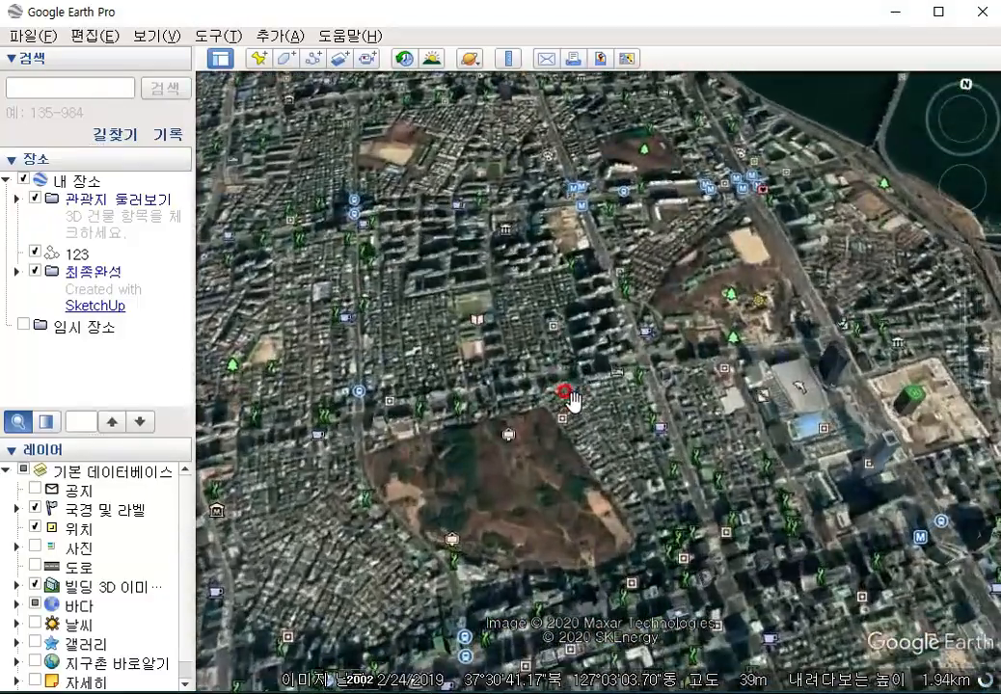
pyautogui.scroll(2, 572, 405)
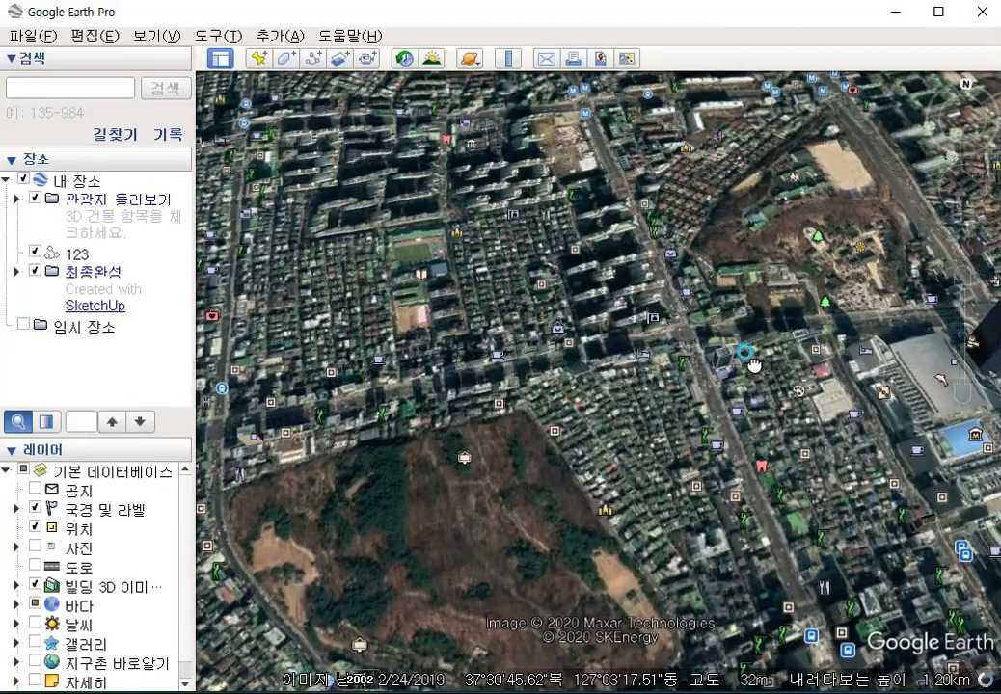
pyautogui.moveTo(752, 365); pyautogui.dragTo(401, 389)
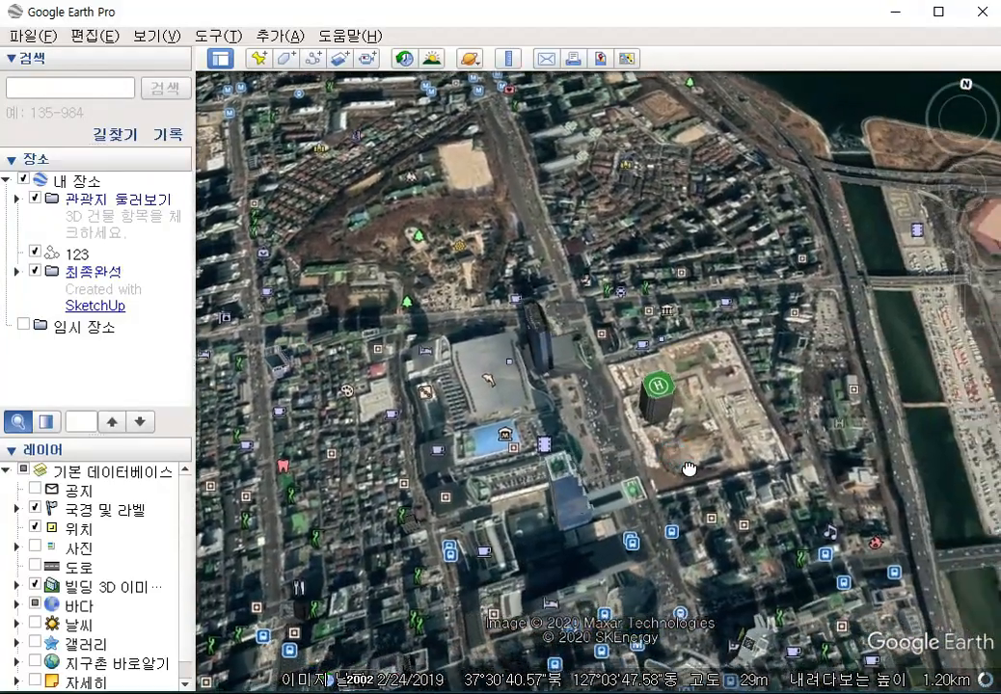
pyautogui.scroll(2, 656, 449)
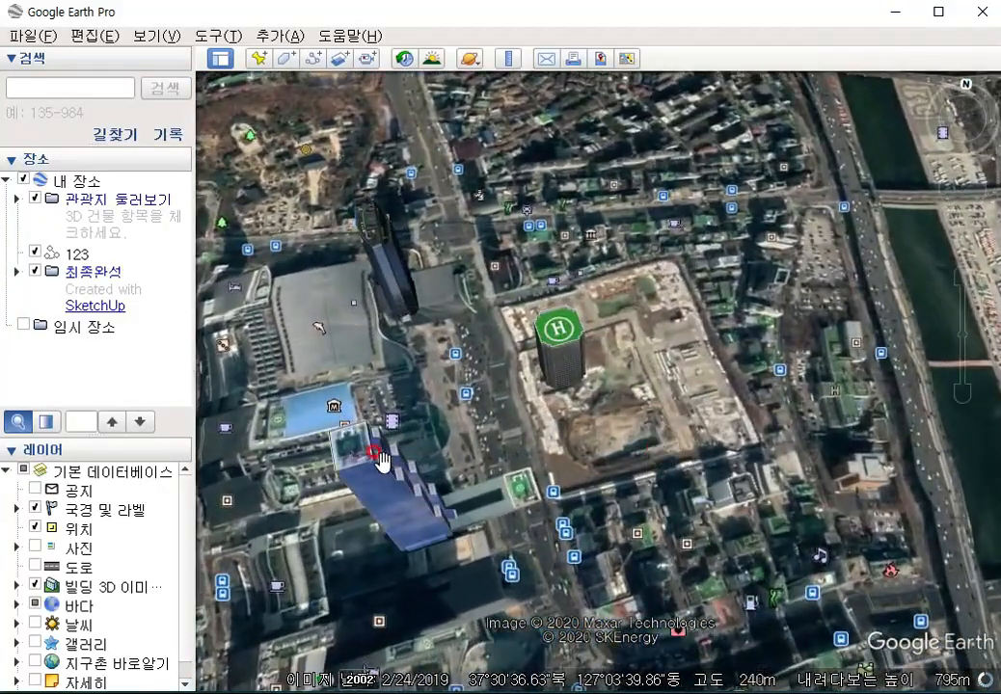
pyautogui.click(385, 483)
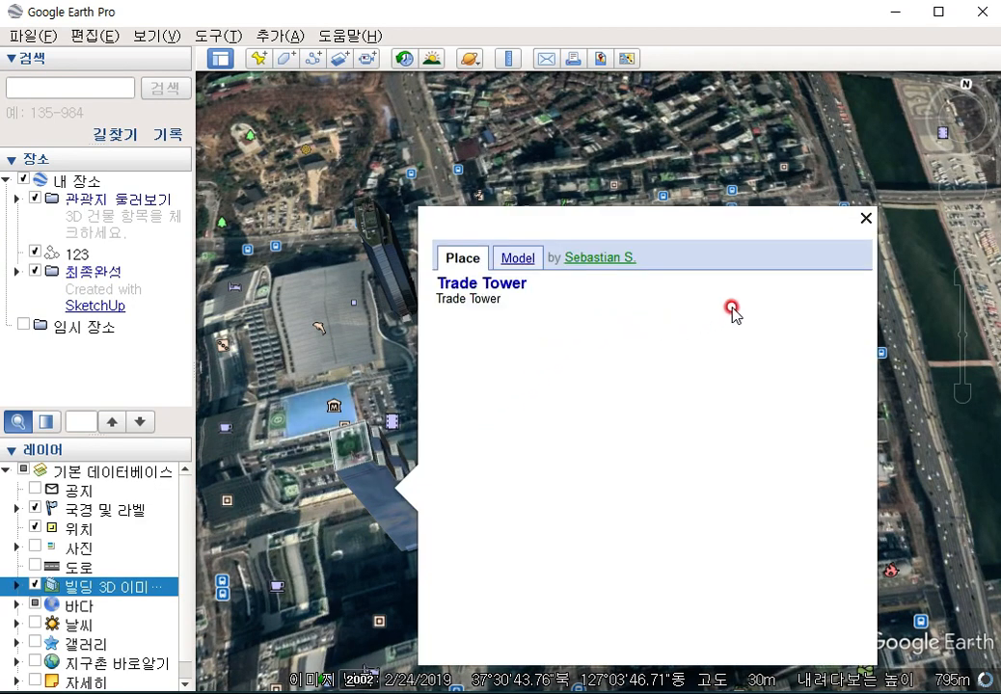
pyautogui.click(862, 220)
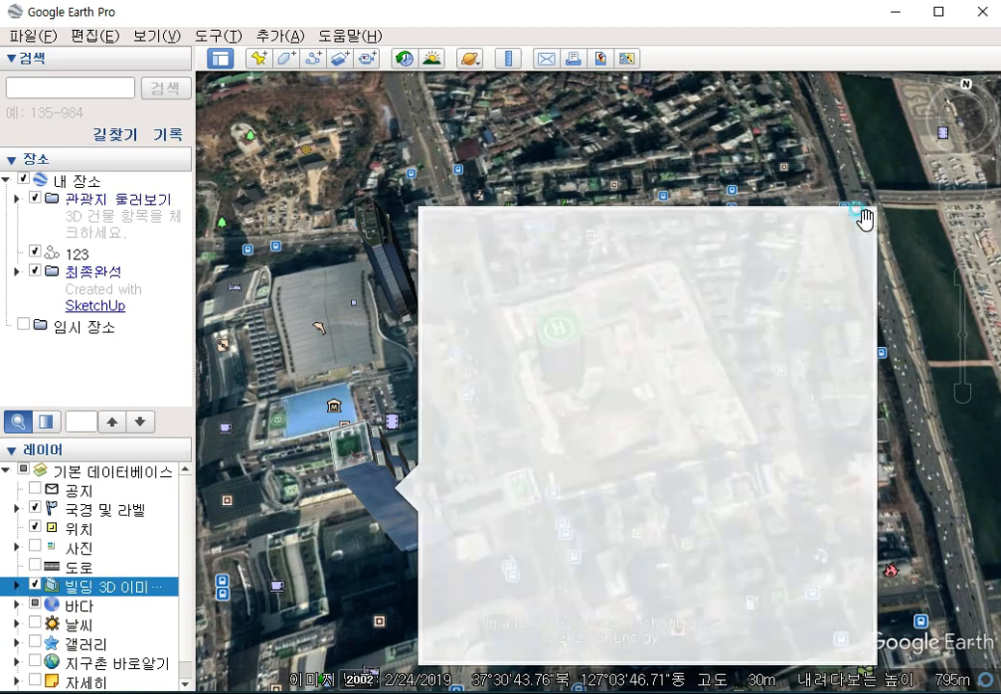
# Examine the 3D office towers along the main road south of the Trade Tower at close range.
pyautogui.moveTo(705, 488); pyautogui.dragTo(614, 280)
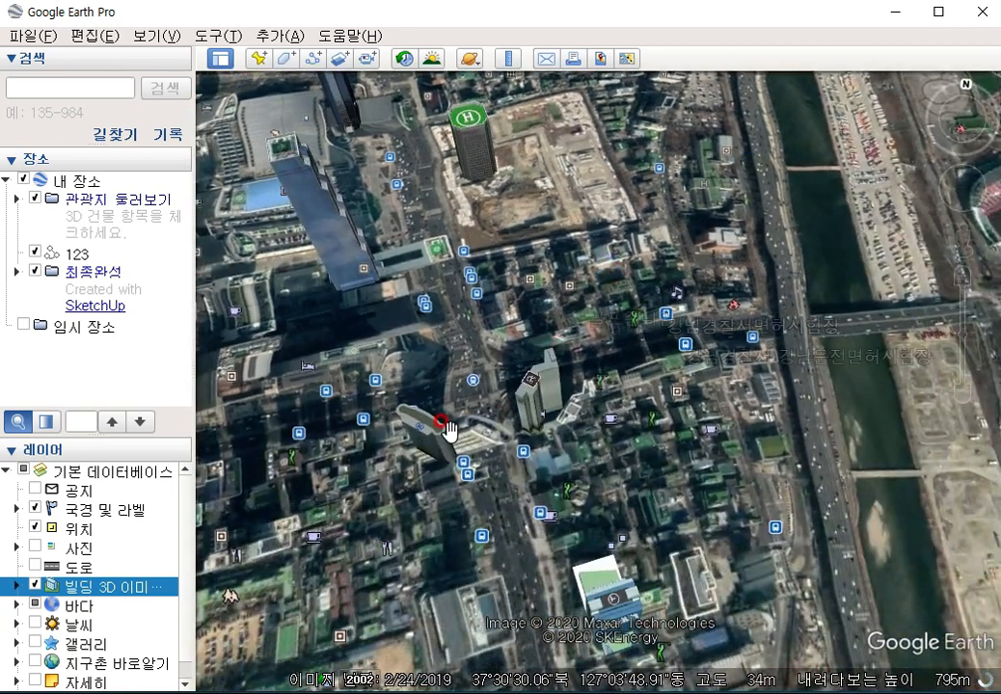
pyautogui.moveTo(421, 546); pyautogui.dragTo(533, 408)
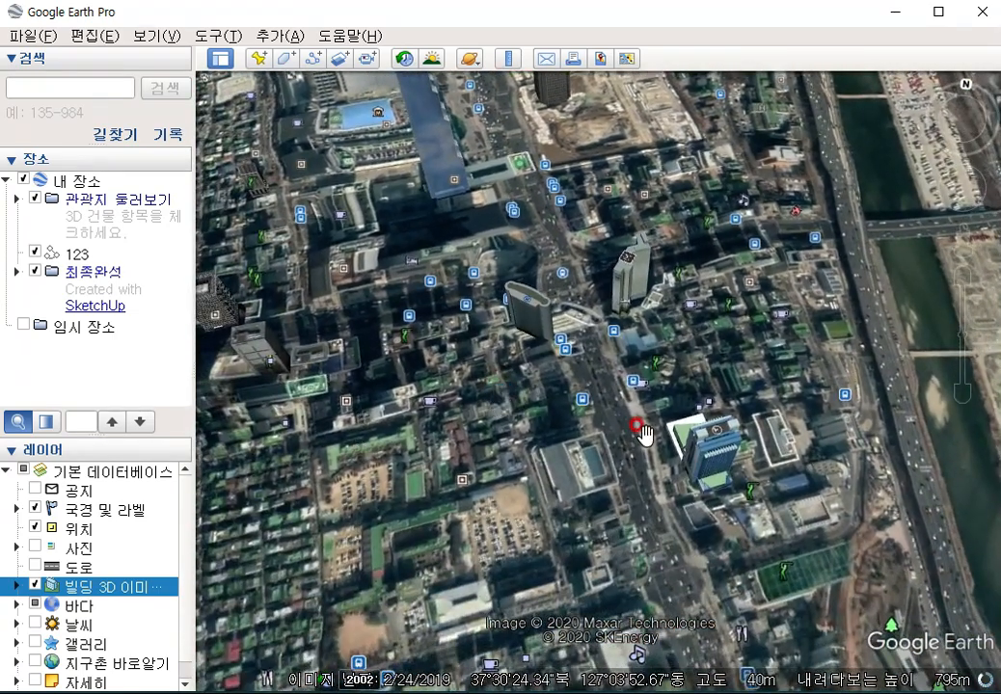
pyautogui.scroll(-2, 641, 431)
pyautogui.scroll(2, 642, 431)
pyautogui.scroll(3, 636, 443)
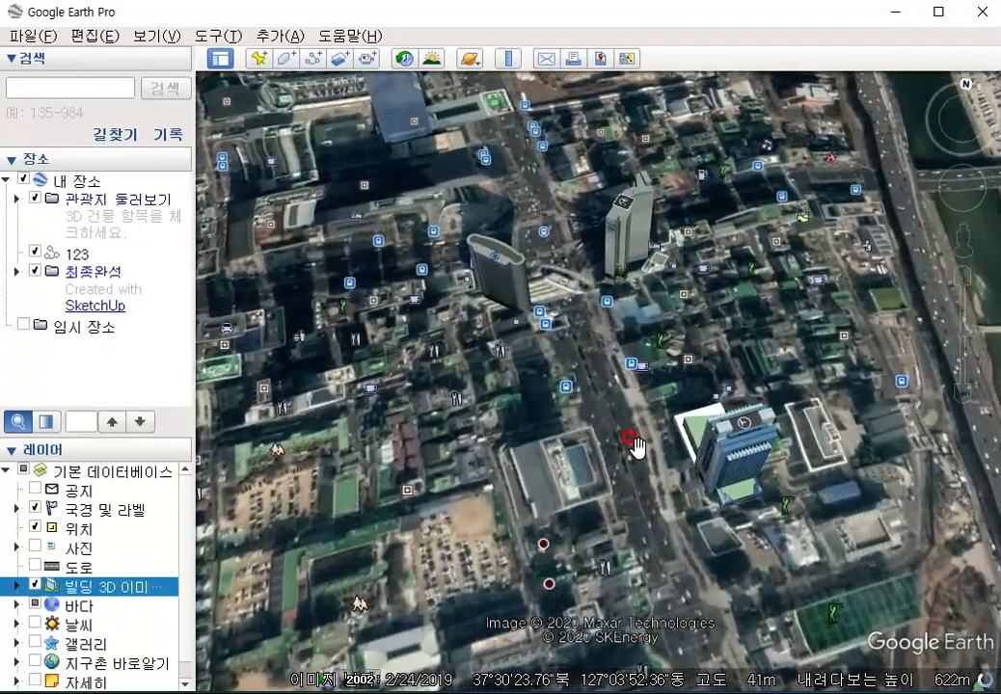
# Look over Lotte World, the lake beside it and the neighbouring apartment blocks.
pyautogui.moveTo(576, 347); pyautogui.dragTo(259, 490)
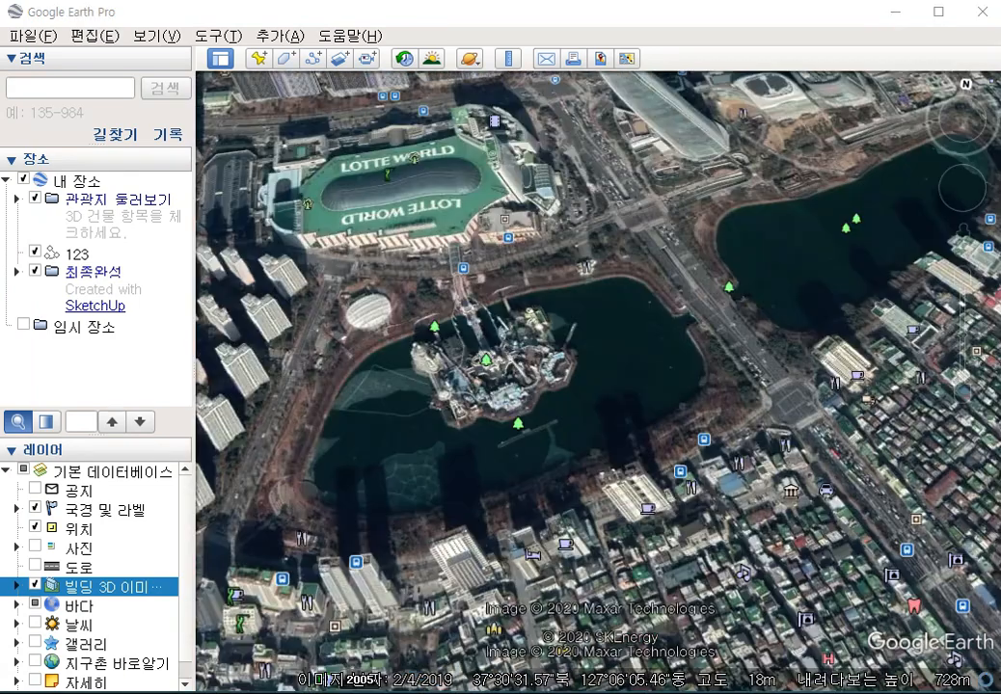
pyautogui.moveTo(265, 282); pyautogui.dragTo(437, 330)
pyautogui.moveTo(313, 497); pyautogui.dragTo(328, 409)
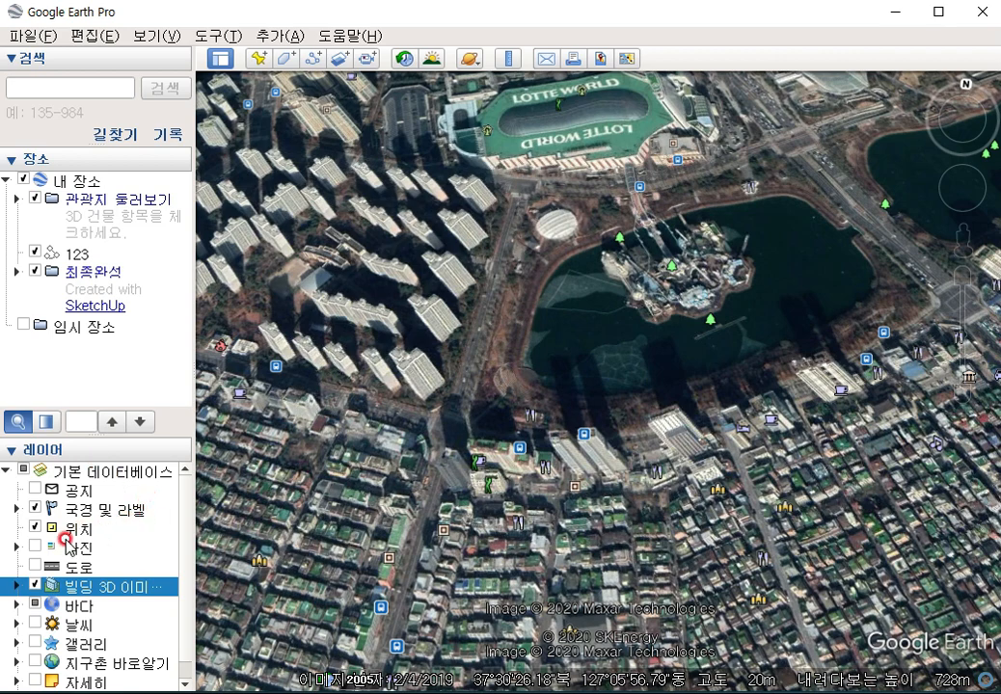
# Turn on the Roads layer and check the street names around the lake south of Lotte World.
pyautogui.click(39, 569)
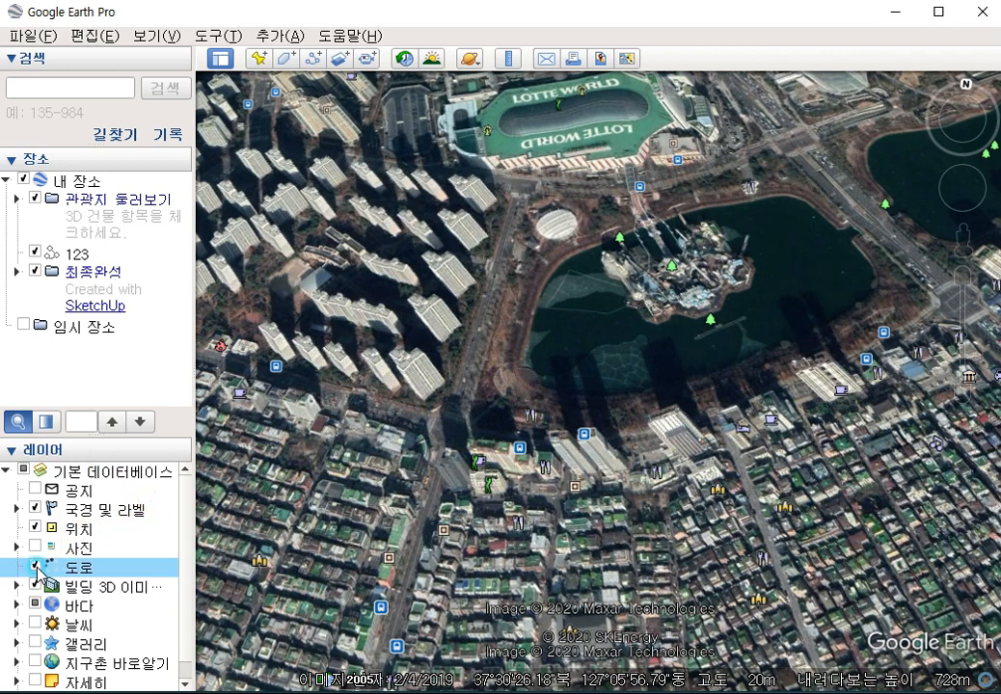
pyautogui.scroll(5, 529, 504)
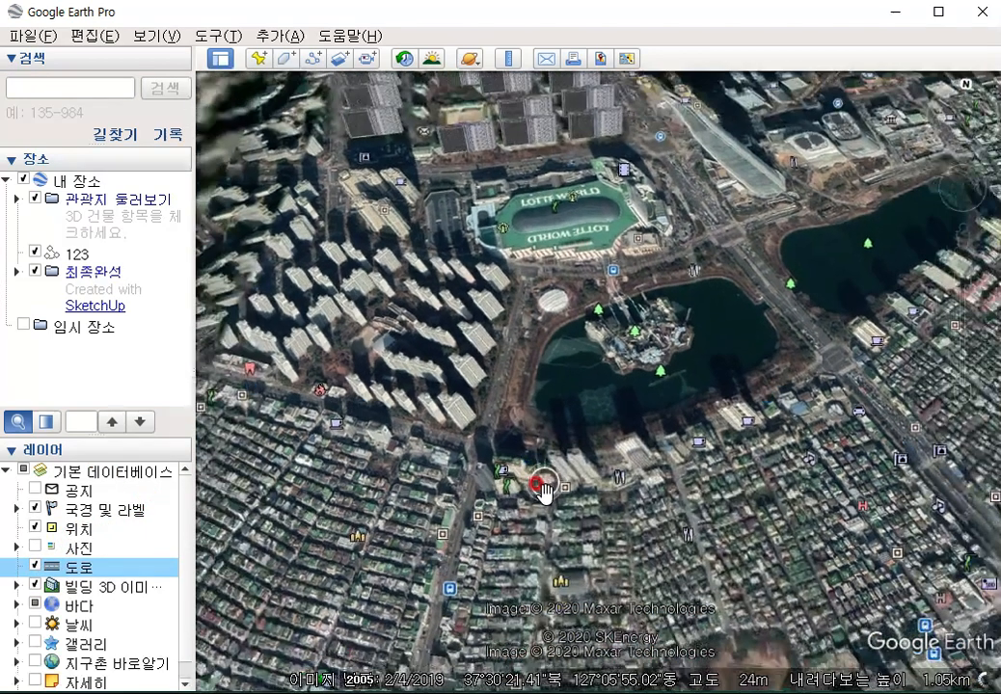
pyautogui.scroll(2, 540, 496)
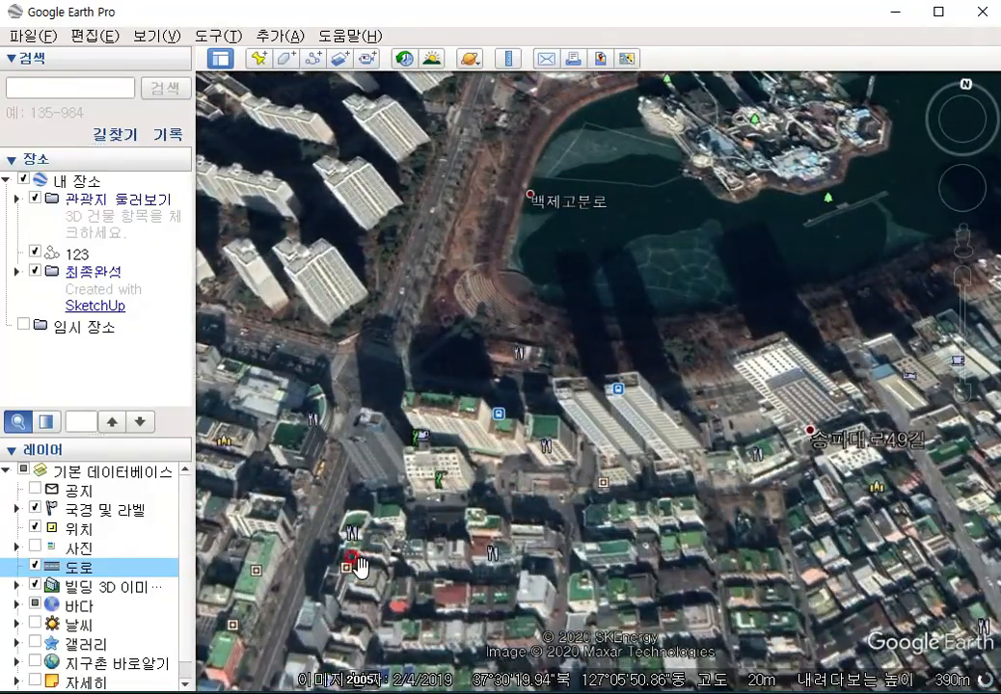
# Survey the Han River bend around Lotte World and the areas of Seongnam and Hanam with the Roads layer on.
pyautogui.scroll(-5, 357, 567)
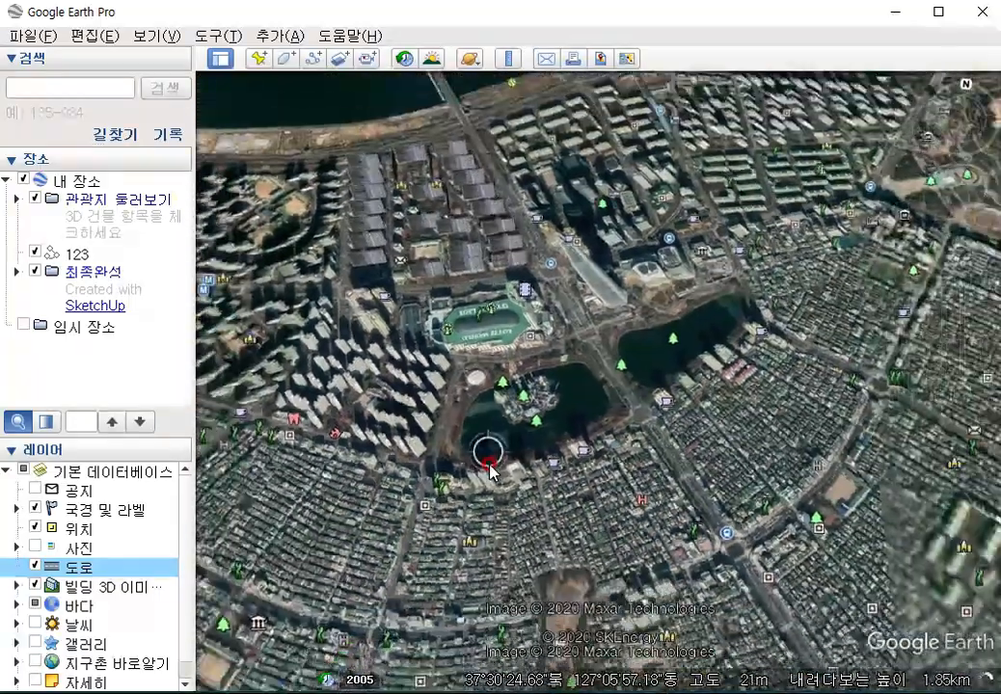
pyautogui.scroll(-3, 490, 470)
pyautogui.moveTo(486, 456); pyautogui.dragTo(606, 431)
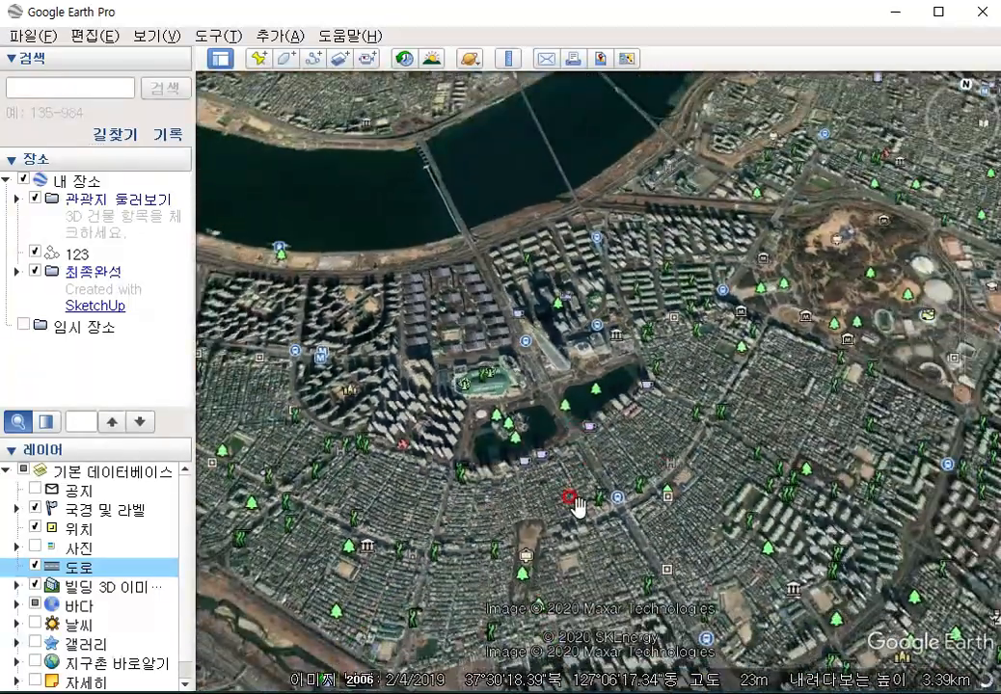
pyautogui.scroll(-2, 574, 506)
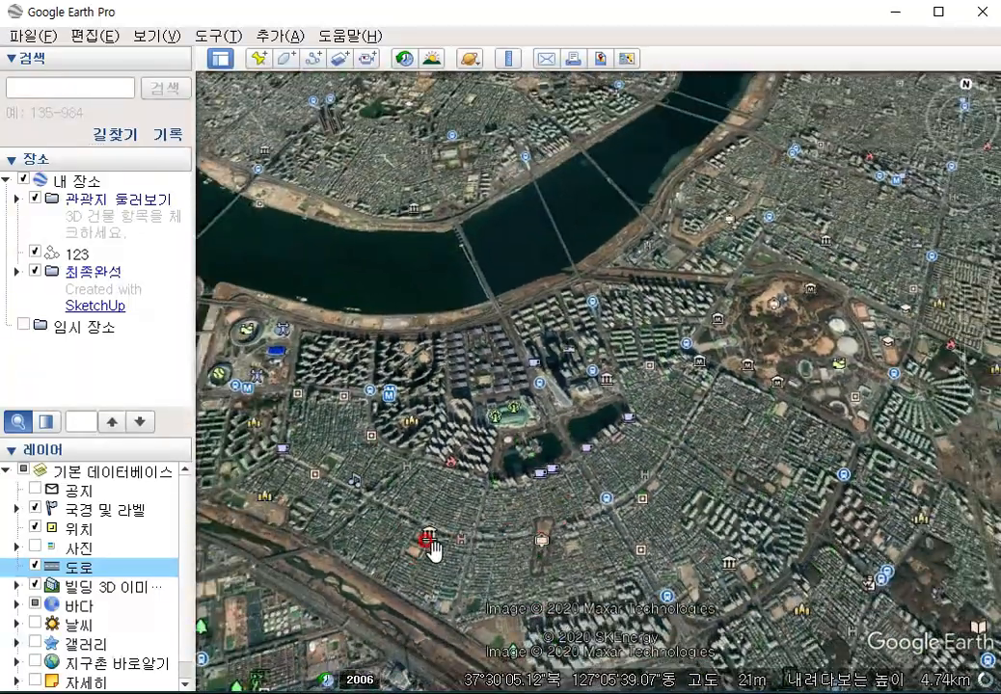
pyautogui.scroll(-3, 430, 544)
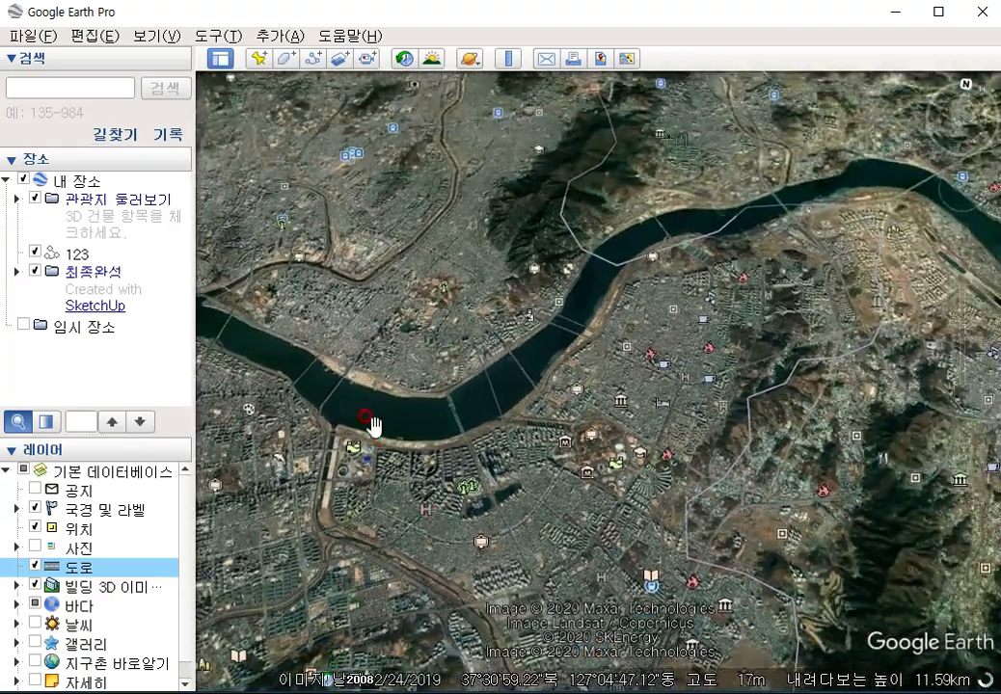
pyautogui.moveTo(369, 421); pyautogui.dragTo(446, 355)
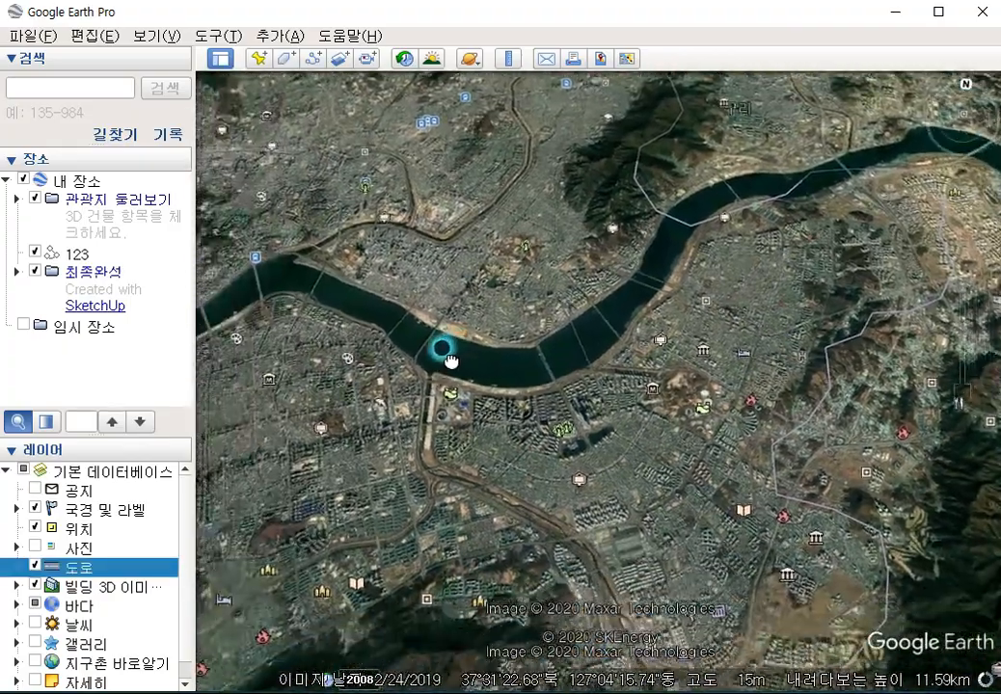
pyautogui.moveTo(384, 507); pyautogui.dragTo(372, 430)
pyautogui.moveTo(473, 529); pyautogui.dragTo(380, 383)
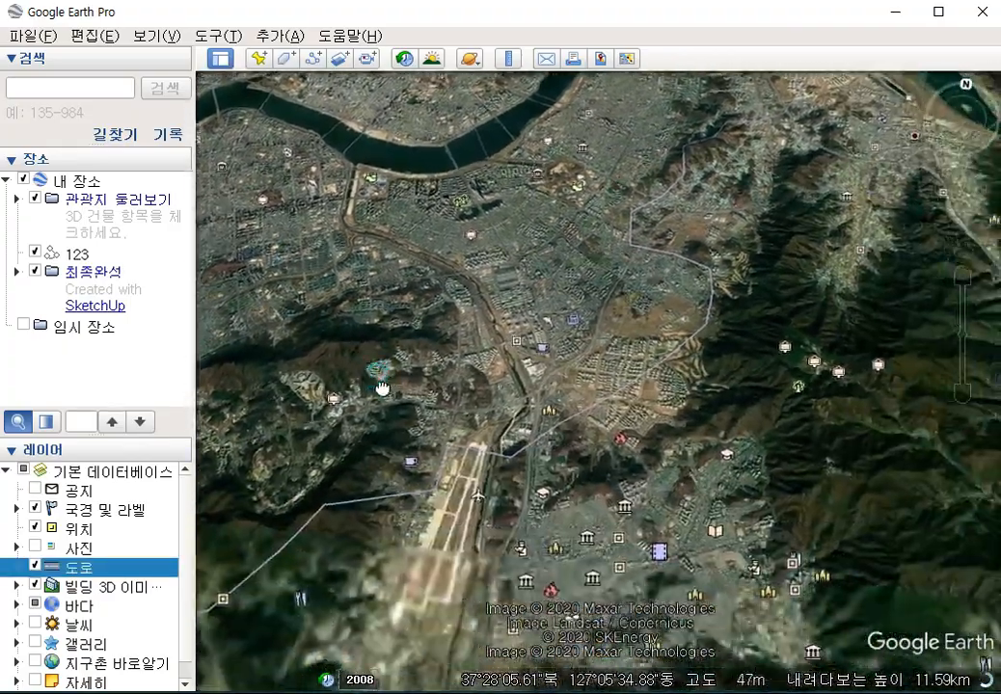
pyautogui.moveTo(567, 529); pyautogui.dragTo(403, 518)
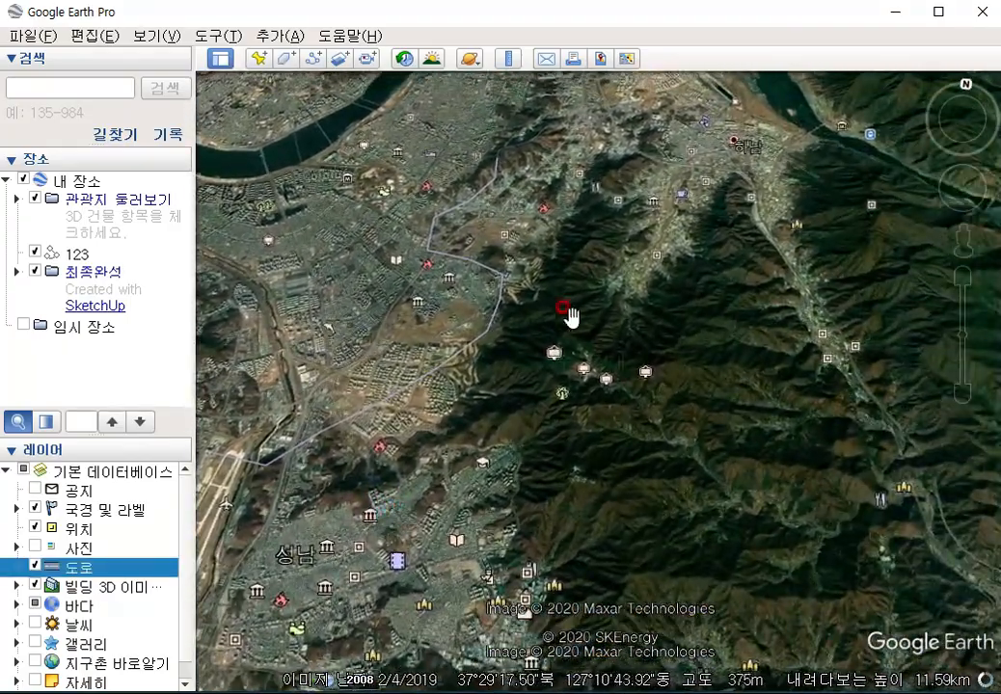
pyautogui.moveTo(569, 316); pyautogui.dragTo(563, 423)
# Turn on the Weather layer and check it over Seoul and the wider Gyeonggi region.
pyautogui.click(37, 626)
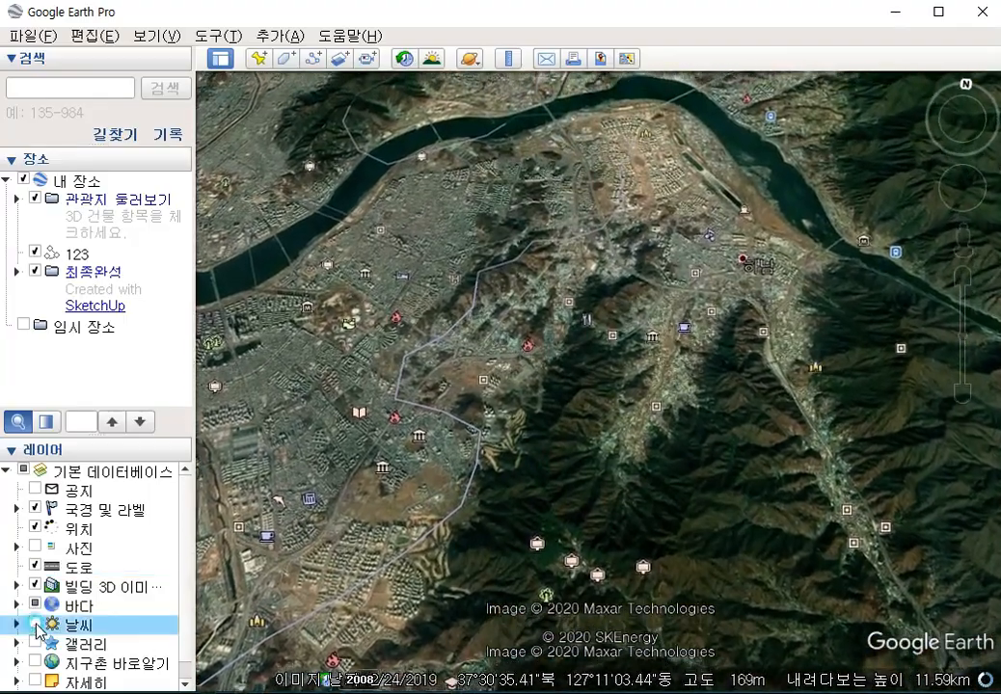
pyautogui.scroll(-3, 584, 476)
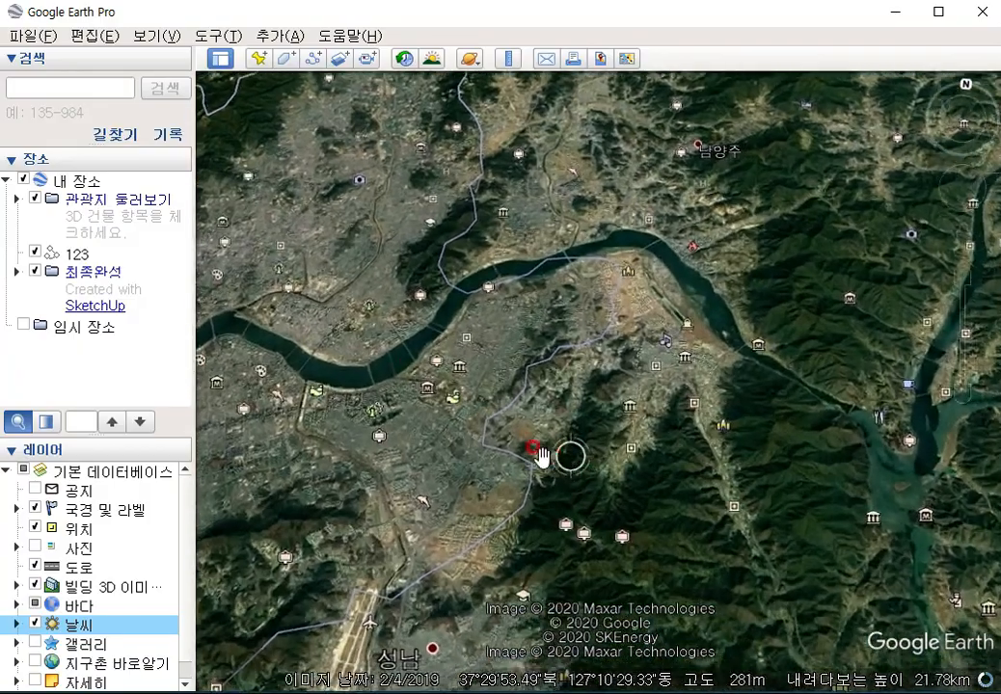
pyautogui.moveTo(541, 459); pyautogui.dragTo(509, 335)
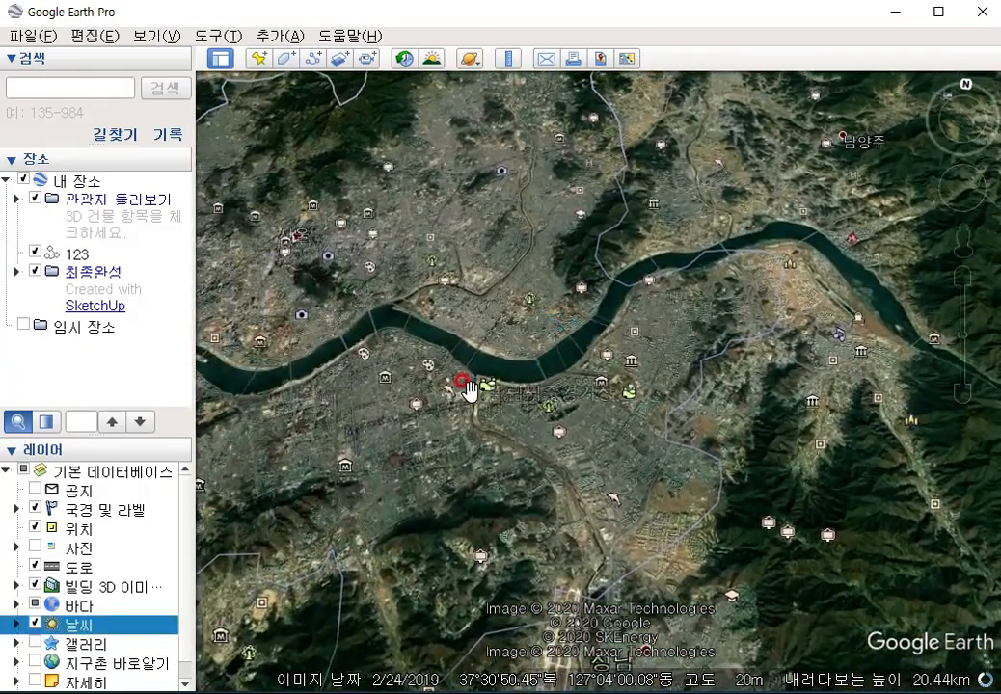
pyautogui.scroll(-5, 461, 465)
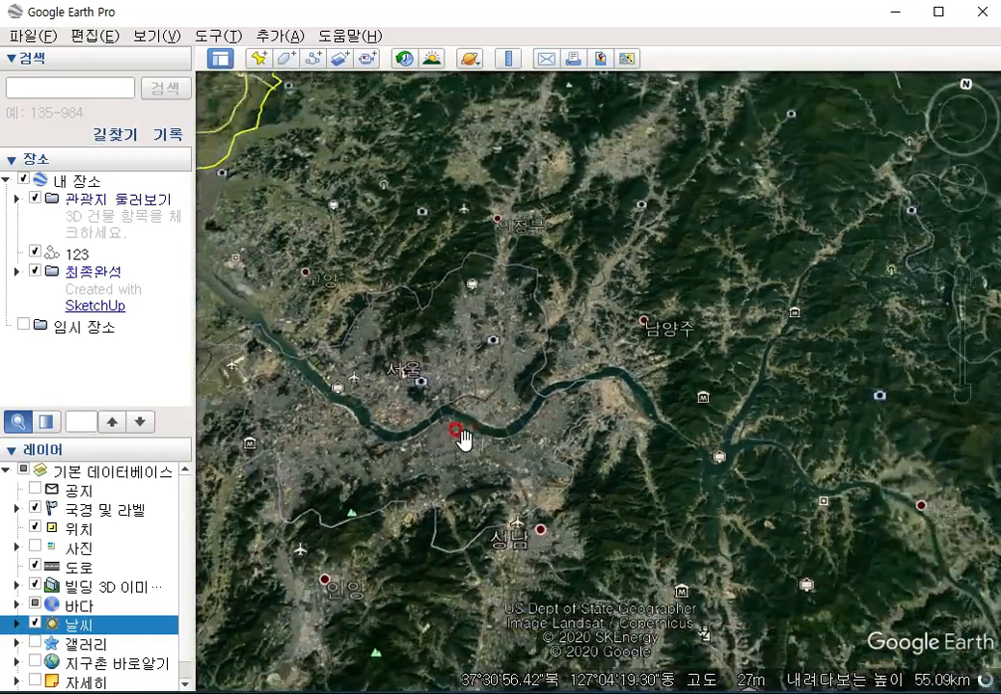
pyautogui.moveTo(461, 440); pyautogui.dragTo(535, 432)
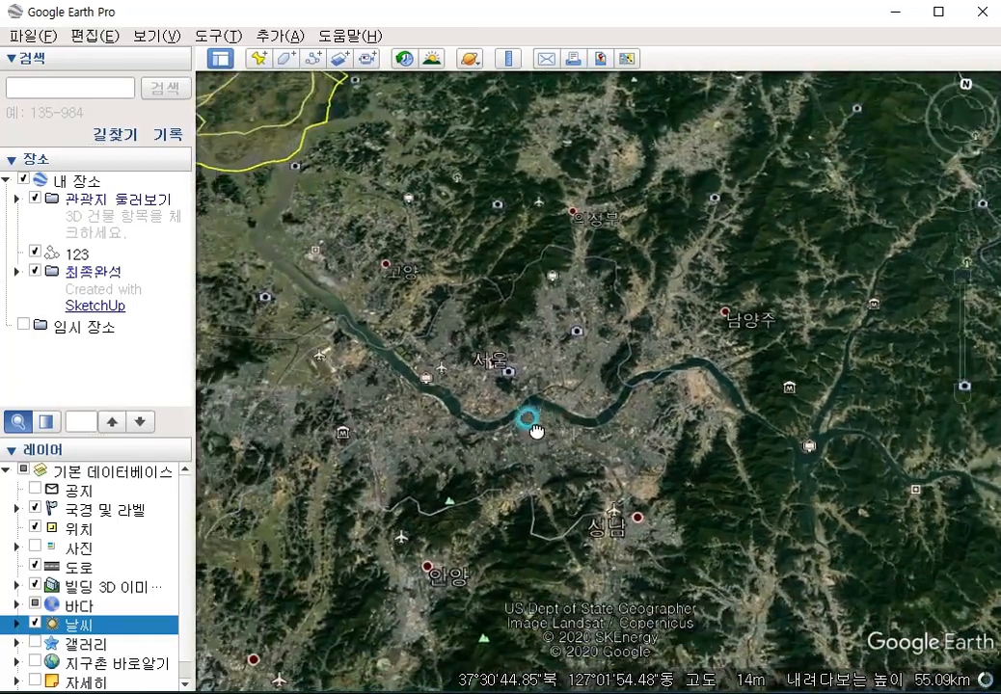
pyautogui.scroll(-3, 530, 431)
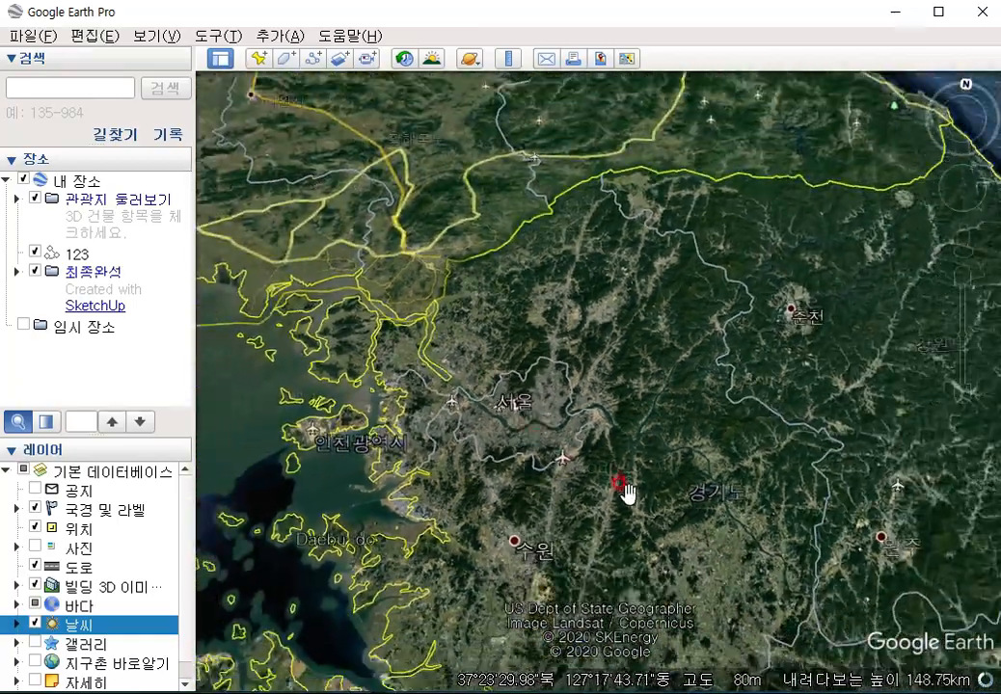
# Follow the main roads north across the border into North Korea and locate Pyongyang up close.
pyautogui.moveTo(620, 480); pyautogui.dragTo(643, 374)
pyautogui.moveTo(570, 273); pyautogui.dragTo(619, 484)
pyautogui.moveTo(463, 164); pyautogui.dragTo(583, 307)
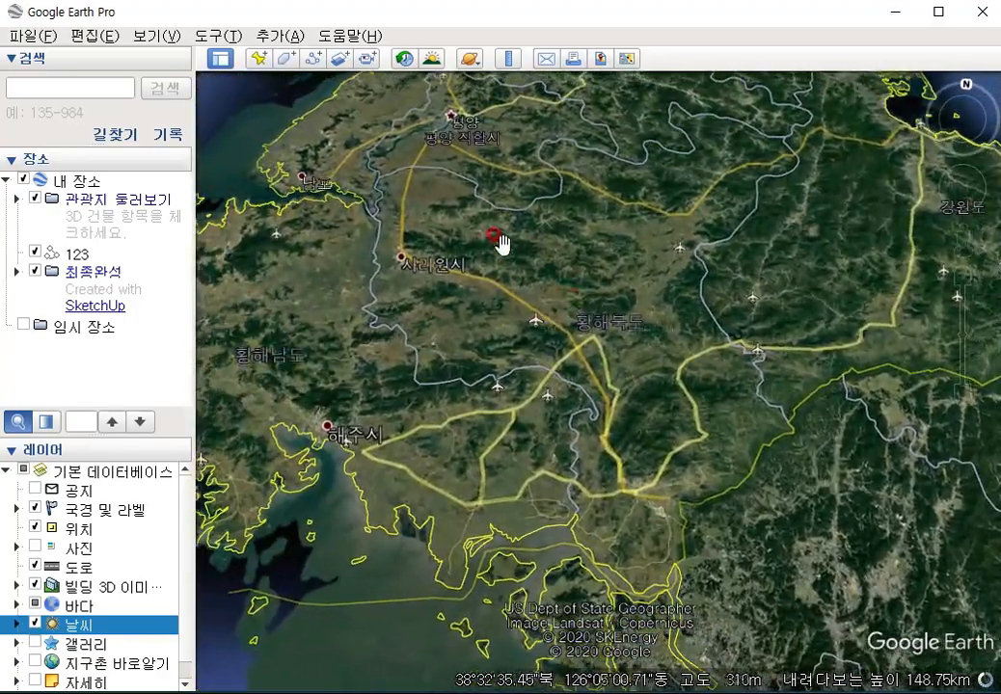
pyautogui.moveTo(500, 244); pyautogui.dragTo(597, 339)
pyautogui.moveTo(549, 275); pyautogui.dragTo(532, 564)
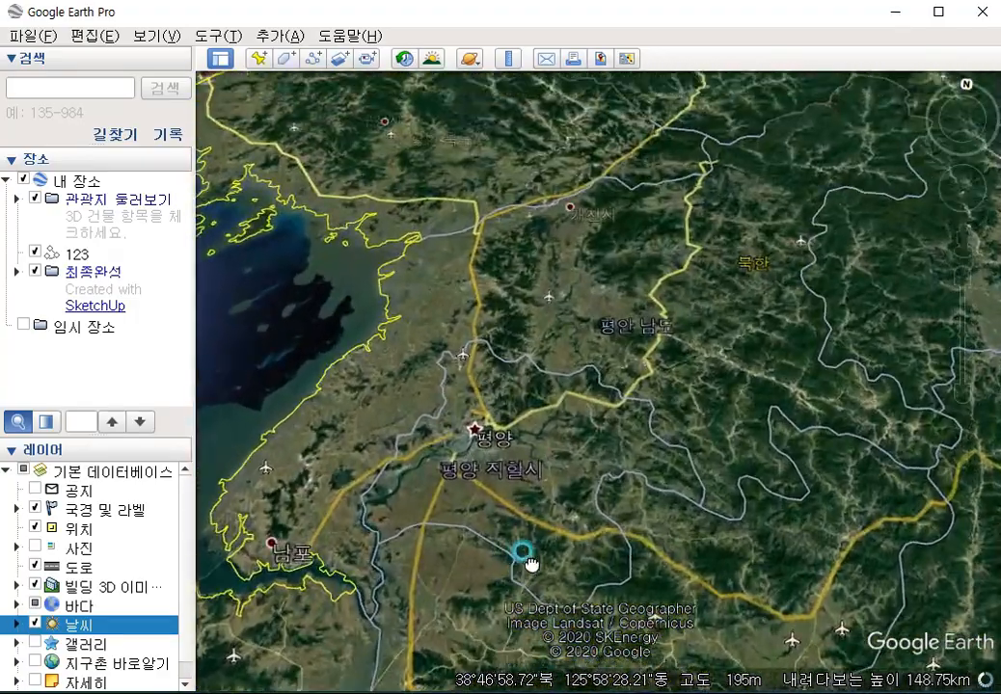
pyautogui.scroll(5, 503, 502)
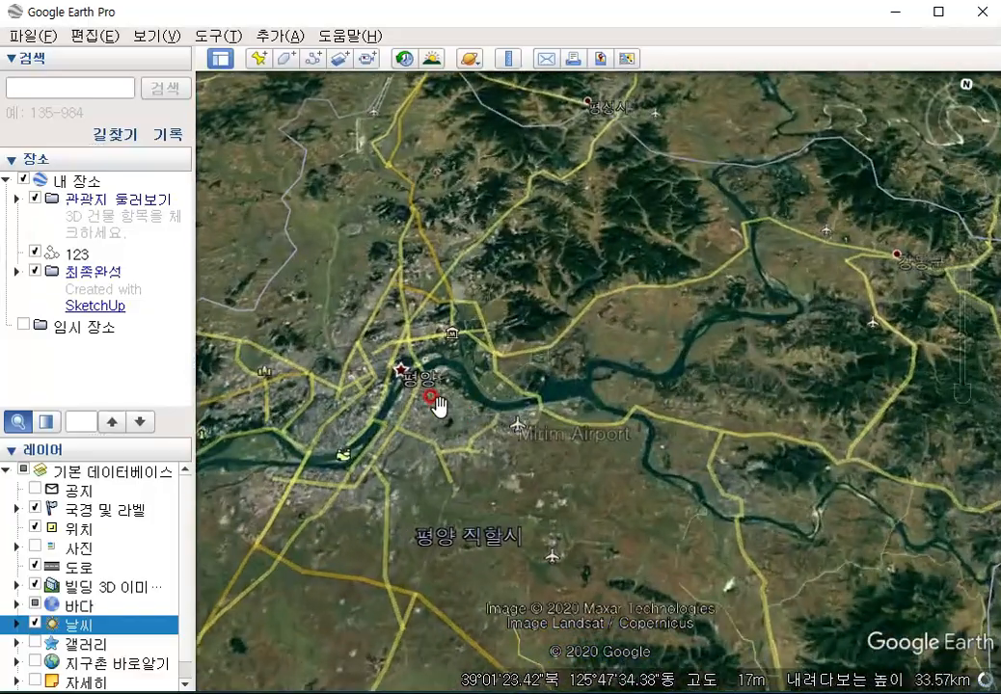
# Examine central Pyongyang up close, from the river bend past Kim Il-sung Square (김일성광장) to the blocks around the railway station.
pyautogui.moveTo(436, 405); pyautogui.dragTo(629, 446)
pyautogui.scroll(3, 625, 436)
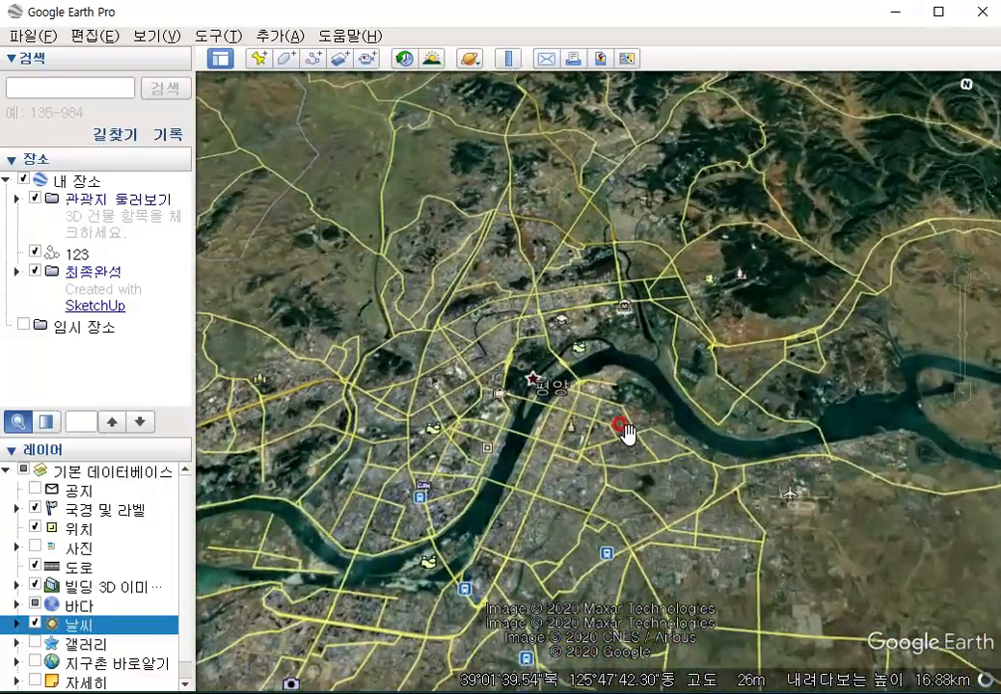
pyautogui.scroll(3, 520, 431)
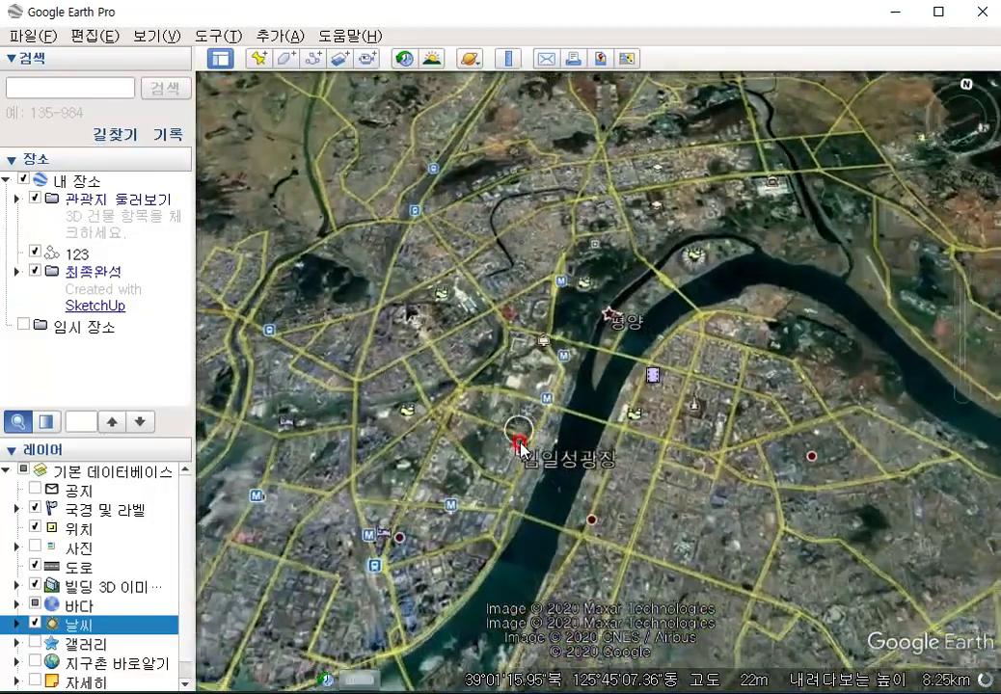
pyautogui.scroll(3, 425, 480)
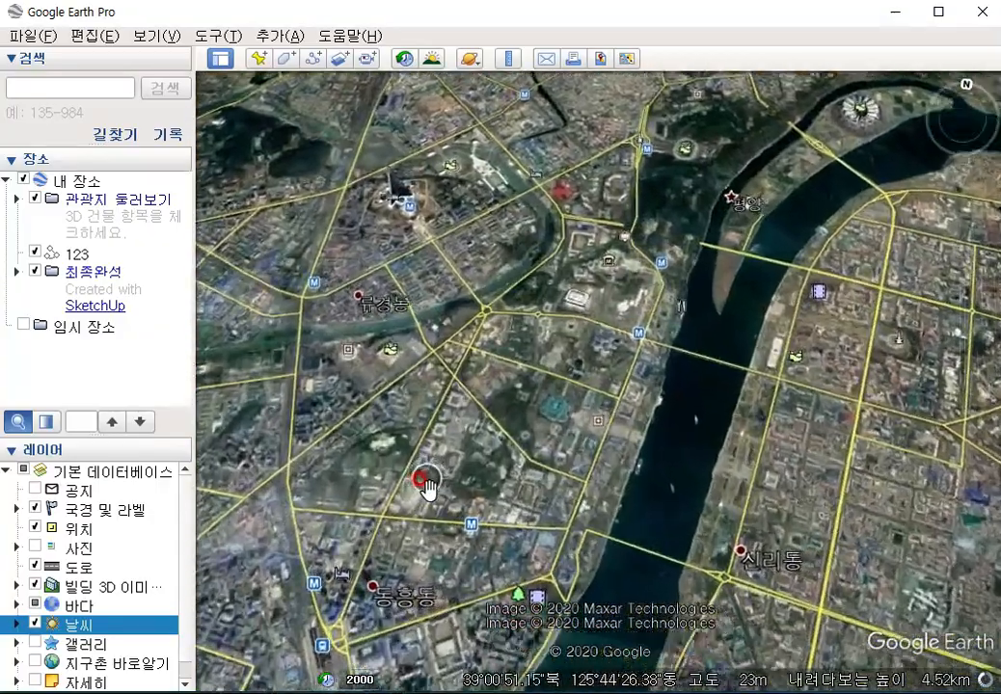
pyautogui.scroll(1, 656, 416)
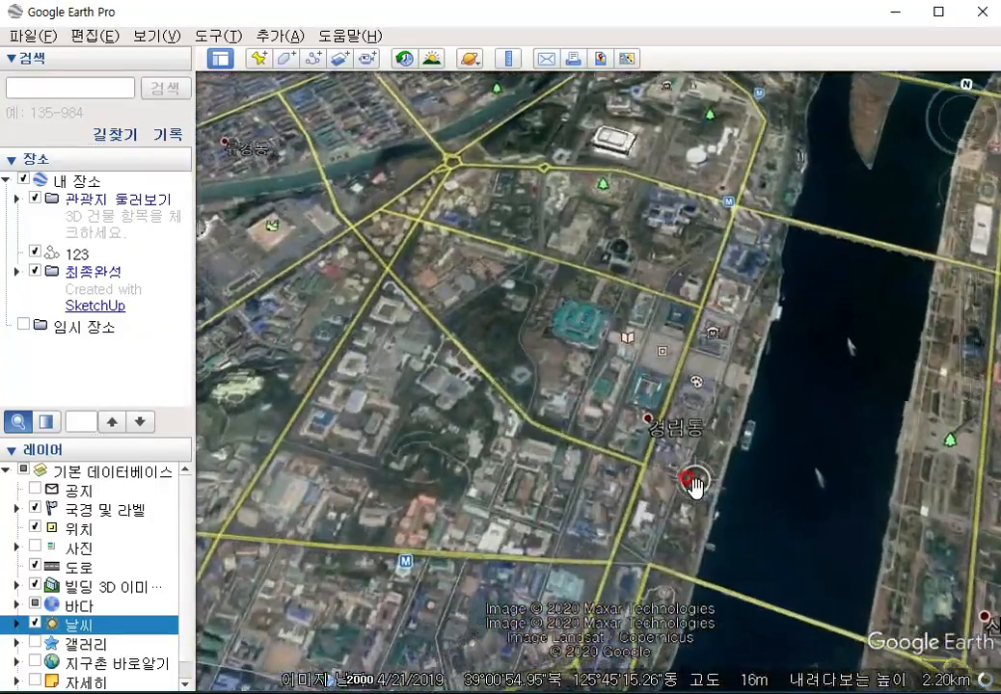
pyautogui.scroll(2, 514, 509)
pyautogui.moveTo(514, 509); pyautogui.dragTo(659, 181)
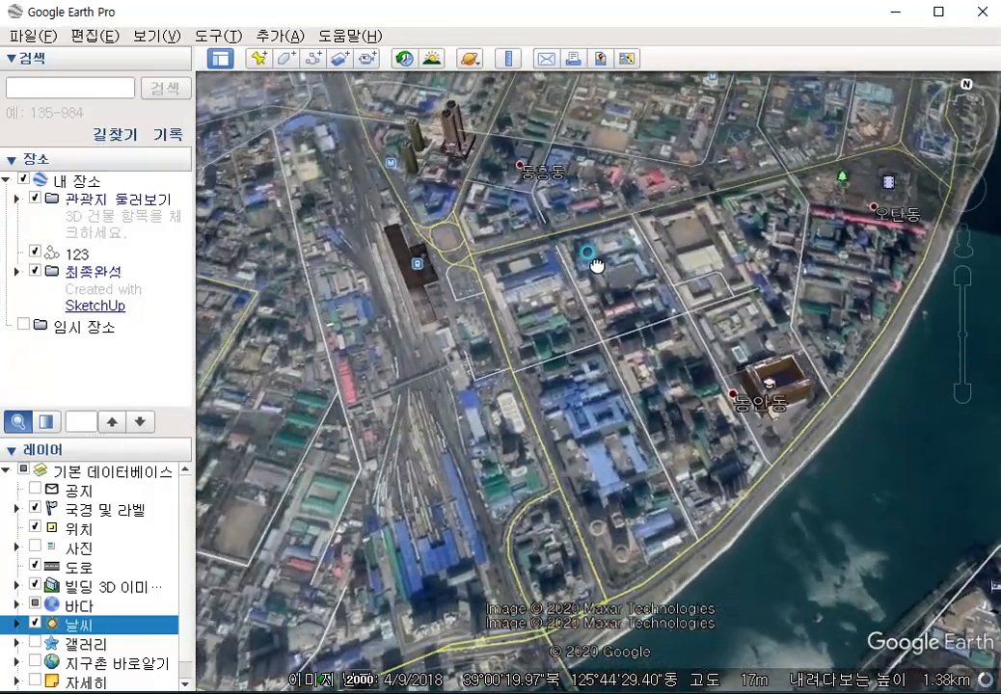
# Inspect the 3D high-rises and streets around 동흥동 beside the railway station, then return to an overview of Pyongyang.
pyautogui.moveTo(597, 266); pyautogui.dragTo(583, 455)
pyautogui.scroll(-1, 488, 391)
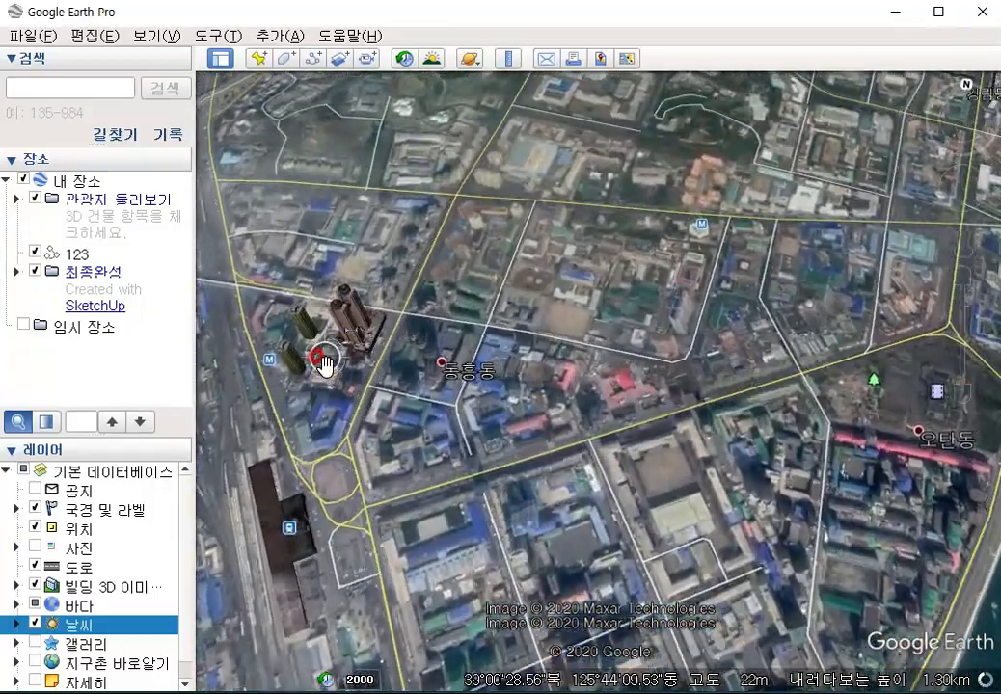
pyautogui.scroll(3, 289, 410)
pyautogui.scroll(-5, 700, 375)
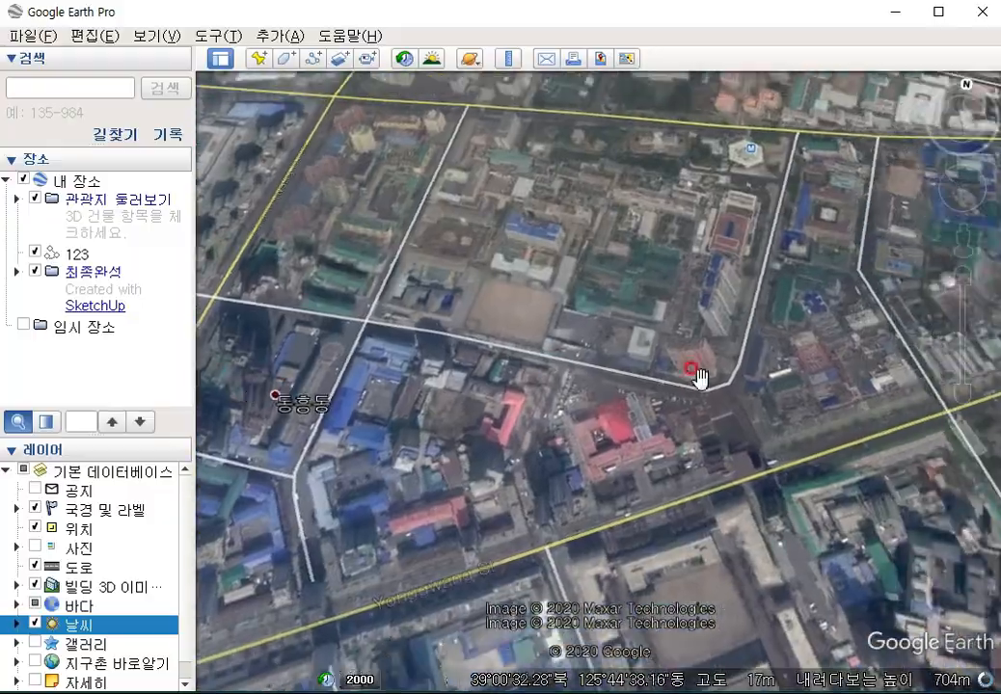
pyautogui.scroll(-5, 762, 349)
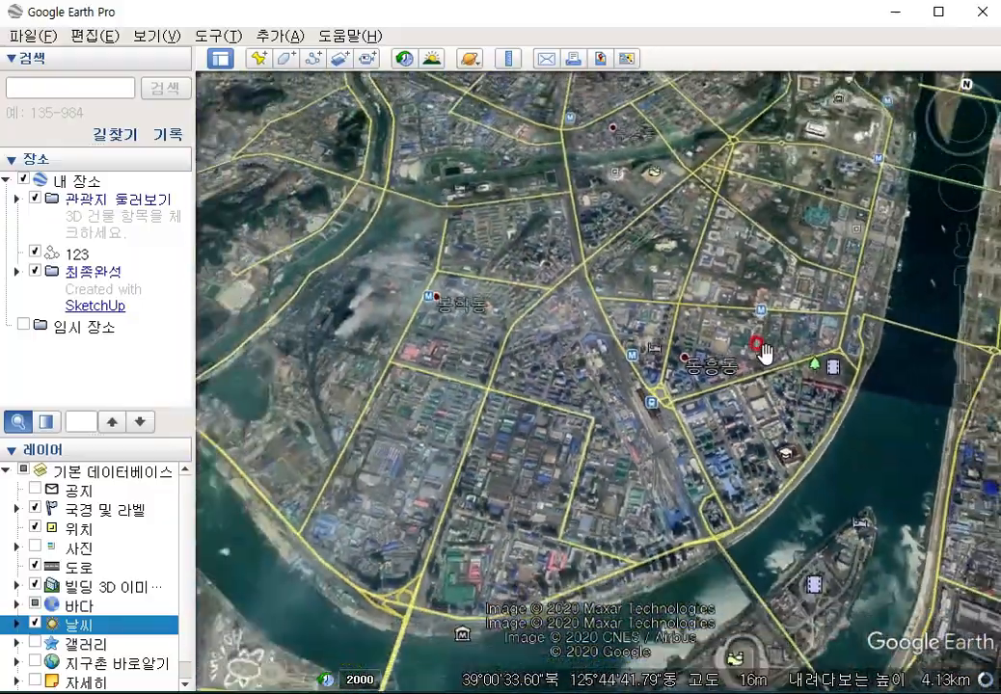
pyautogui.scroll(-3, 512, 402)
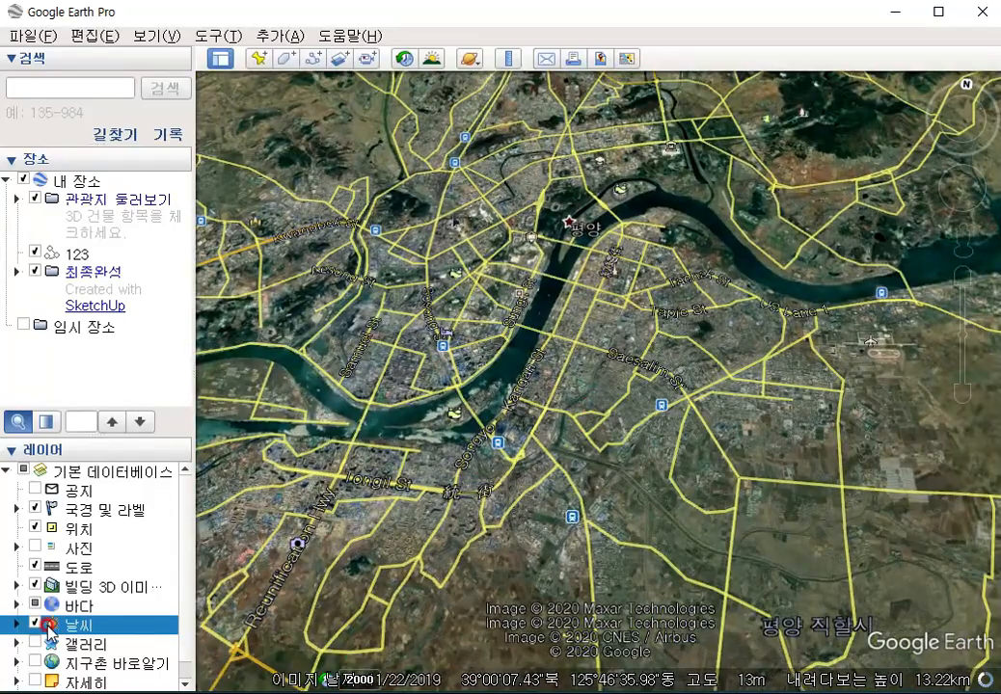
# Turn off the Weather layer and view the wider region around Pyongyang.
pyautogui.click(35, 625)
pyautogui.click(595, 486)
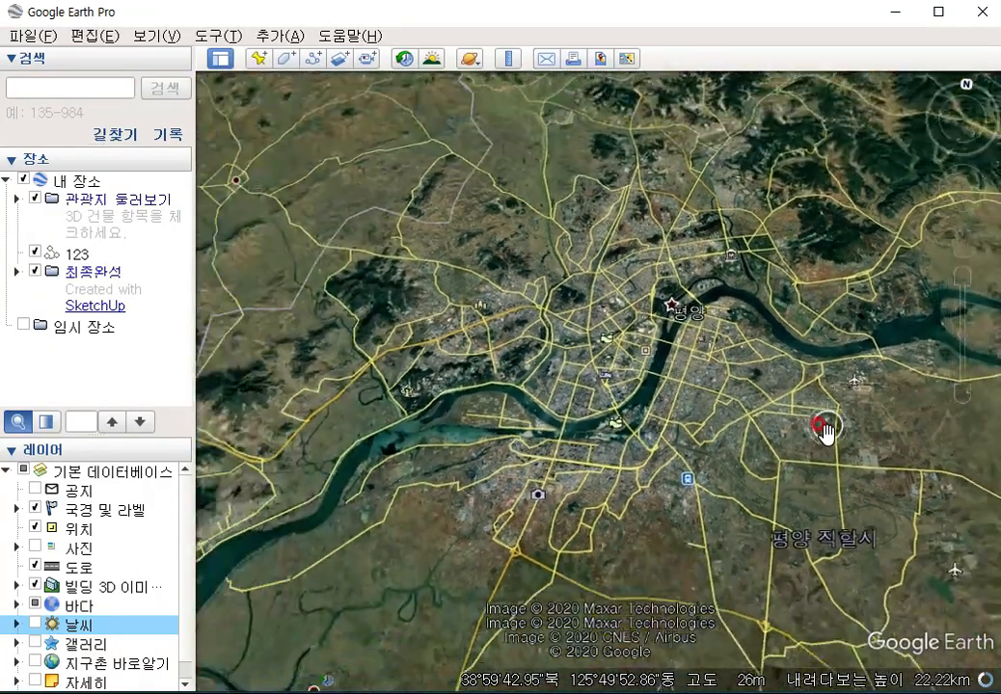
pyautogui.moveTo(825, 432); pyautogui.dragTo(541, 367)
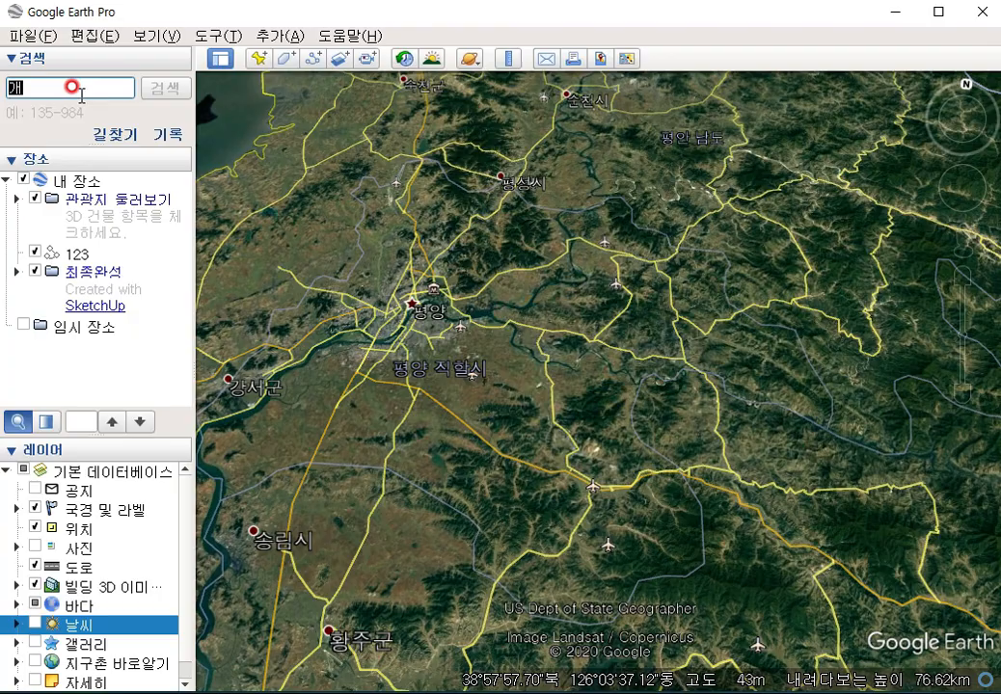
# Search for 개성 and bring the gridded industrial blocks southeast of its marker into close view.
pyautogui.write('ㅓㅇ')
pyautogui.press('Return')
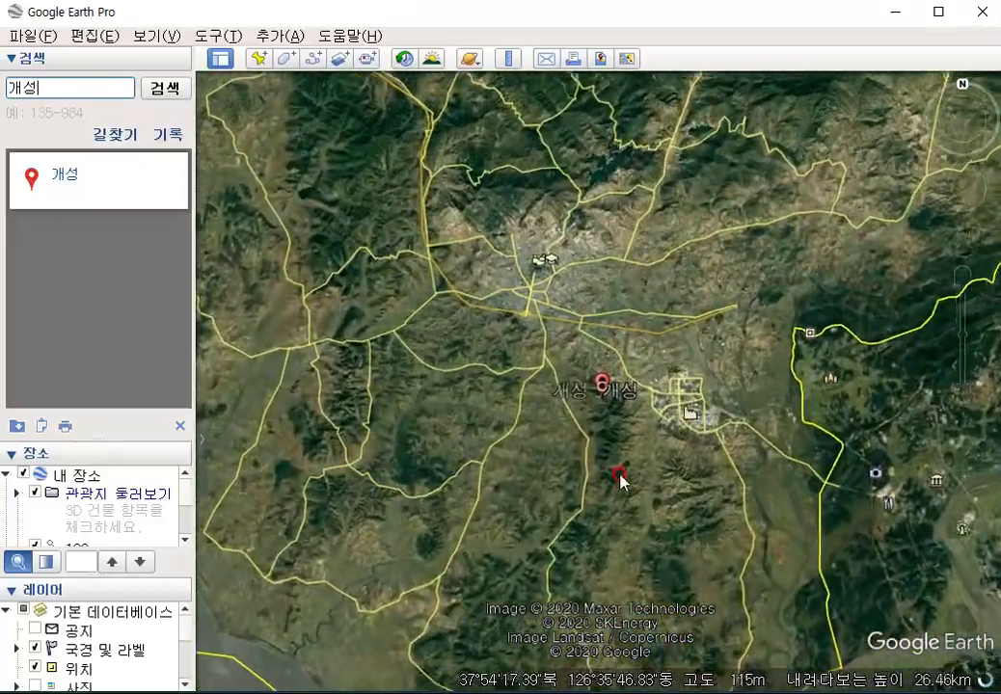
pyautogui.scroll(5, 628, 415)
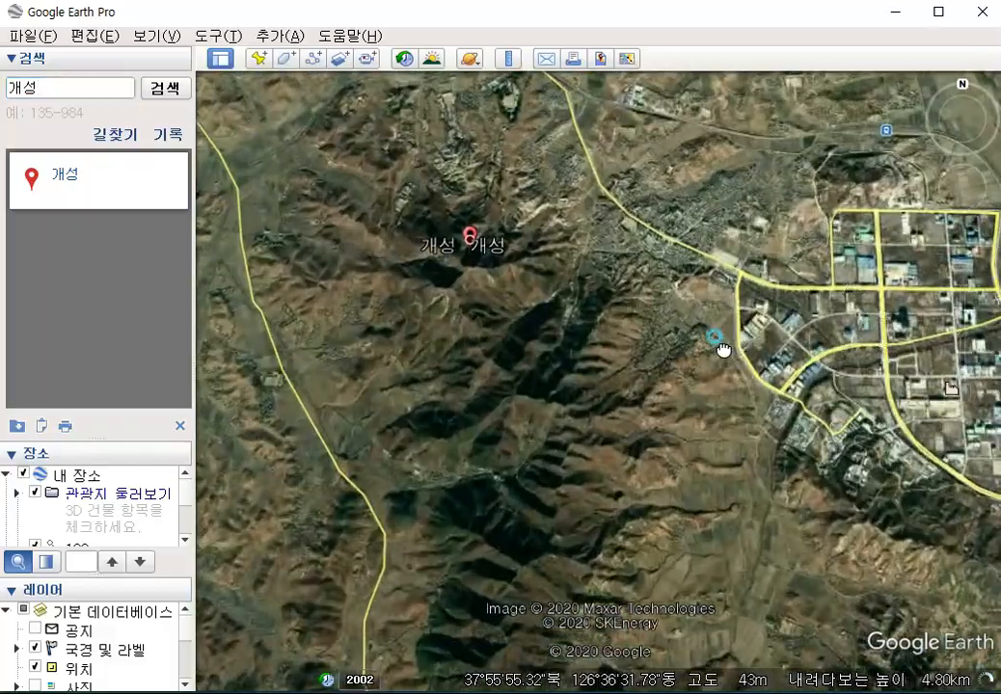
pyautogui.moveTo(721, 349); pyautogui.dragTo(529, 502)
pyautogui.scroll(3, 636, 491)
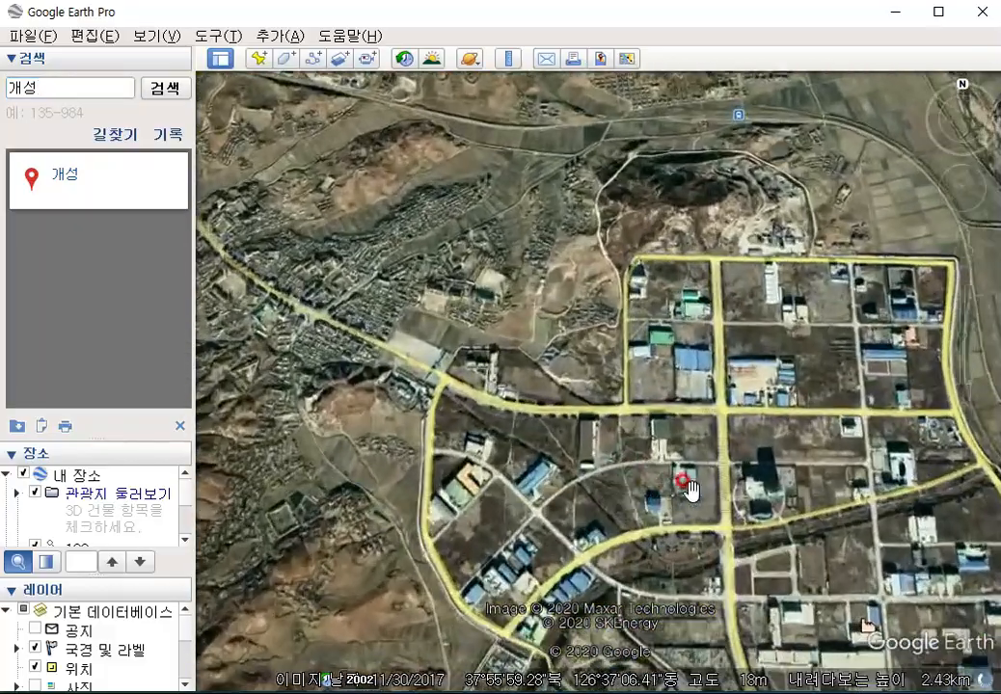
pyautogui.moveTo(688, 490); pyautogui.dragTo(598, 210)
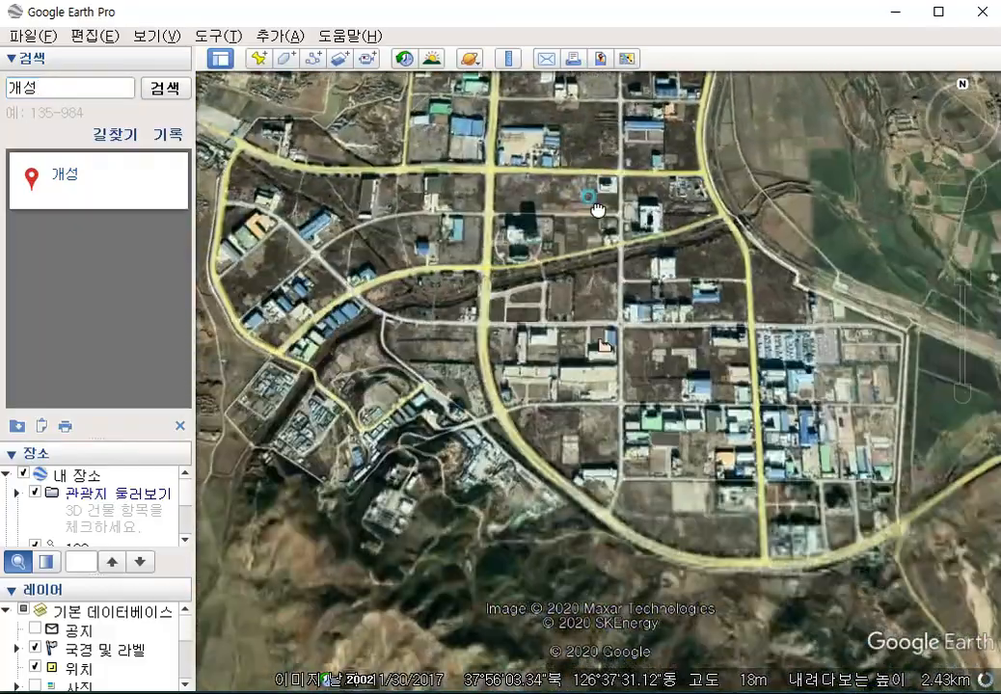
# Examine the industrial complex near 개성 at several scales, along with the connecting road and the hills to its west.
pyautogui.scroll(2, 634, 366)
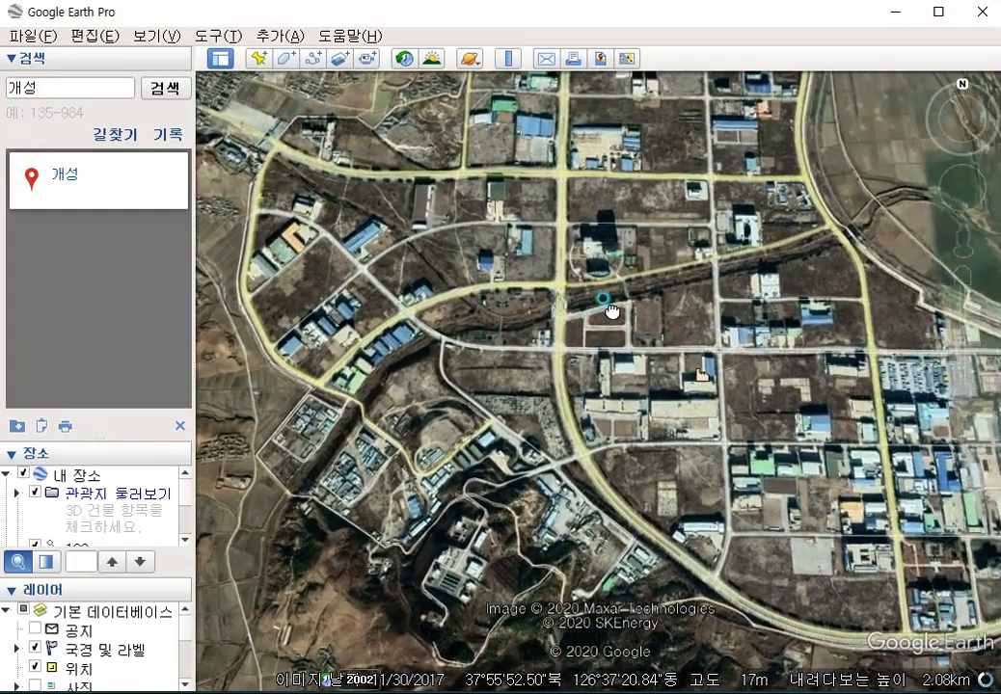
pyautogui.scroll(-2, 720, 393)
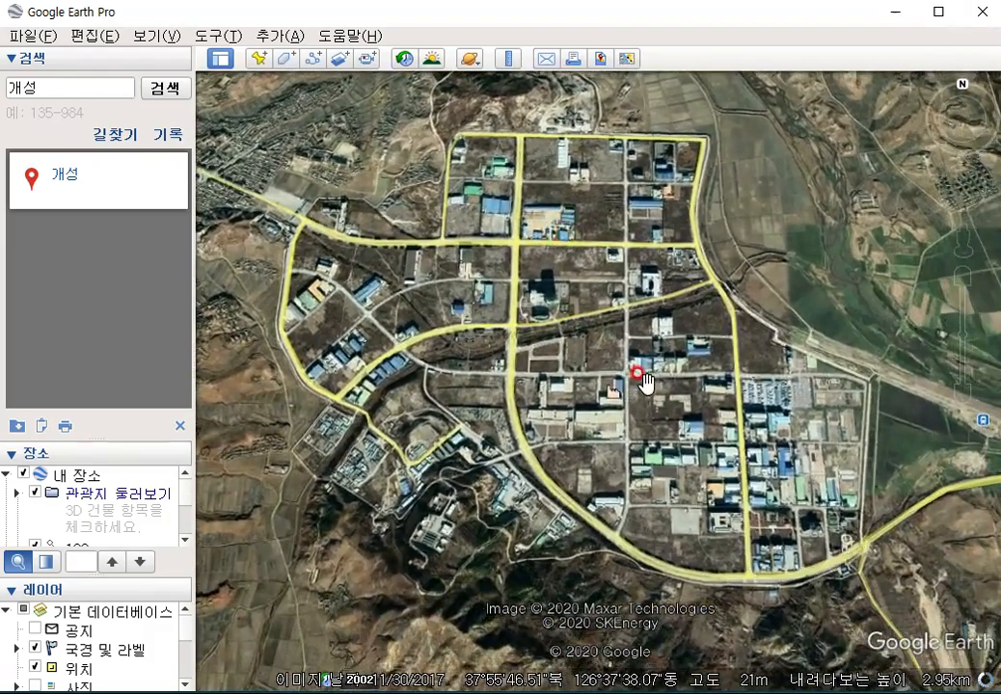
pyautogui.scroll(3, 645, 381)
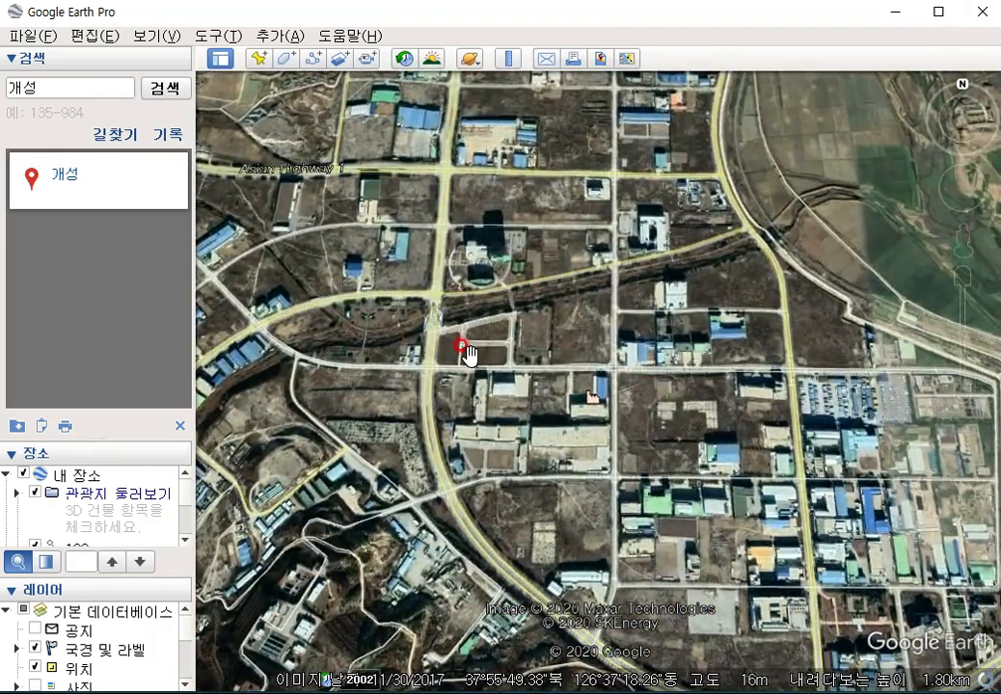
pyautogui.scroll(-5, 463, 353)
pyautogui.scroll(-3, 468, 361)
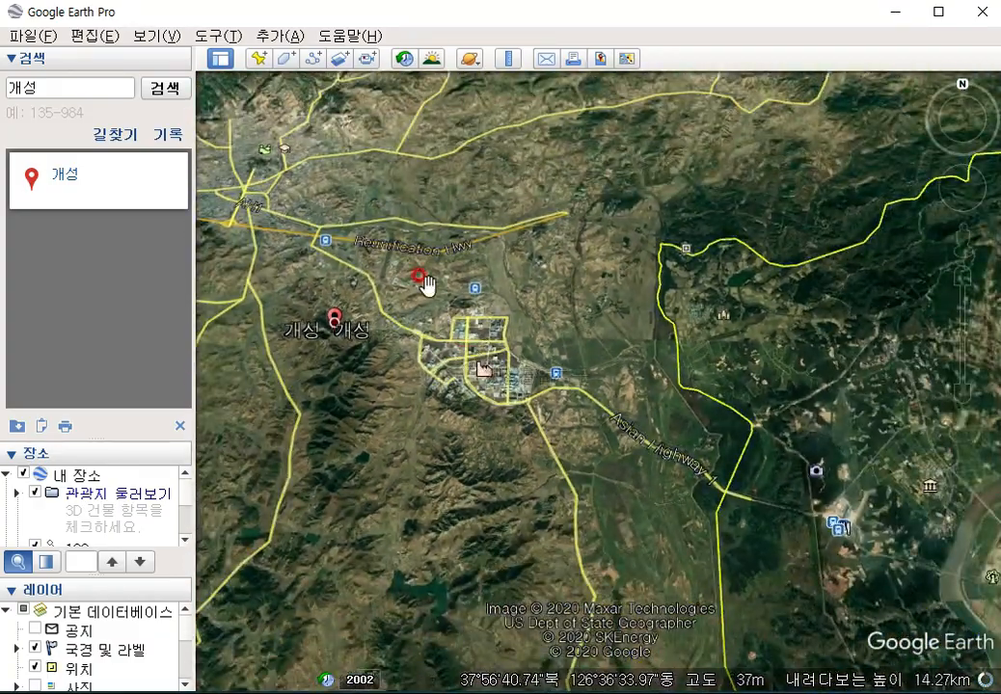
pyautogui.scroll(4, 453, 309)
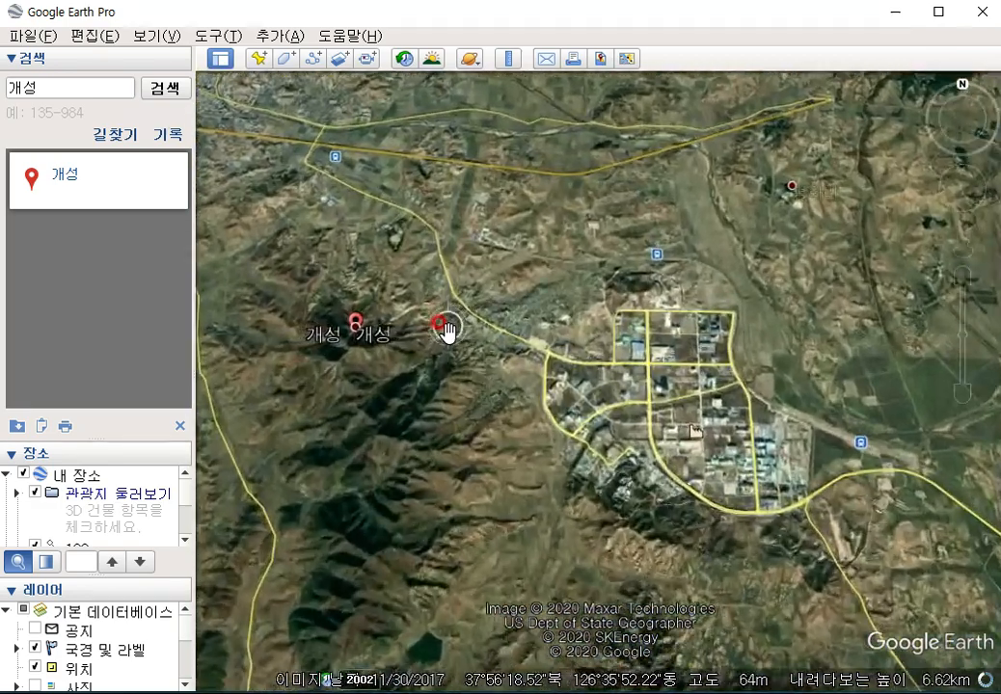
pyautogui.scroll(3, 446, 330)
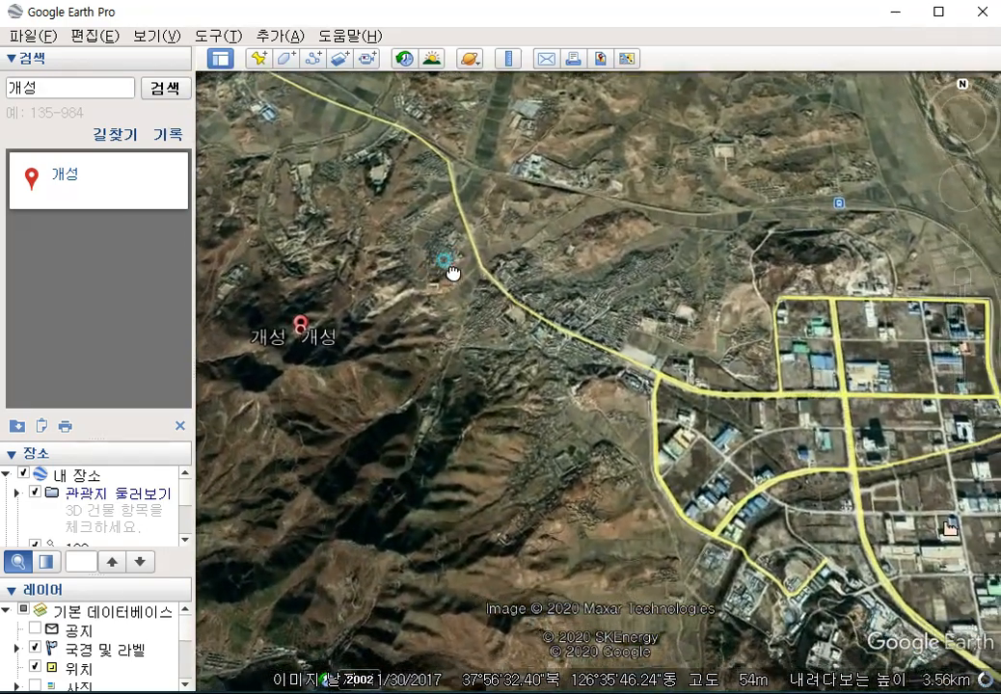
pyautogui.moveTo(614, 372); pyautogui.dragTo(550, 336)
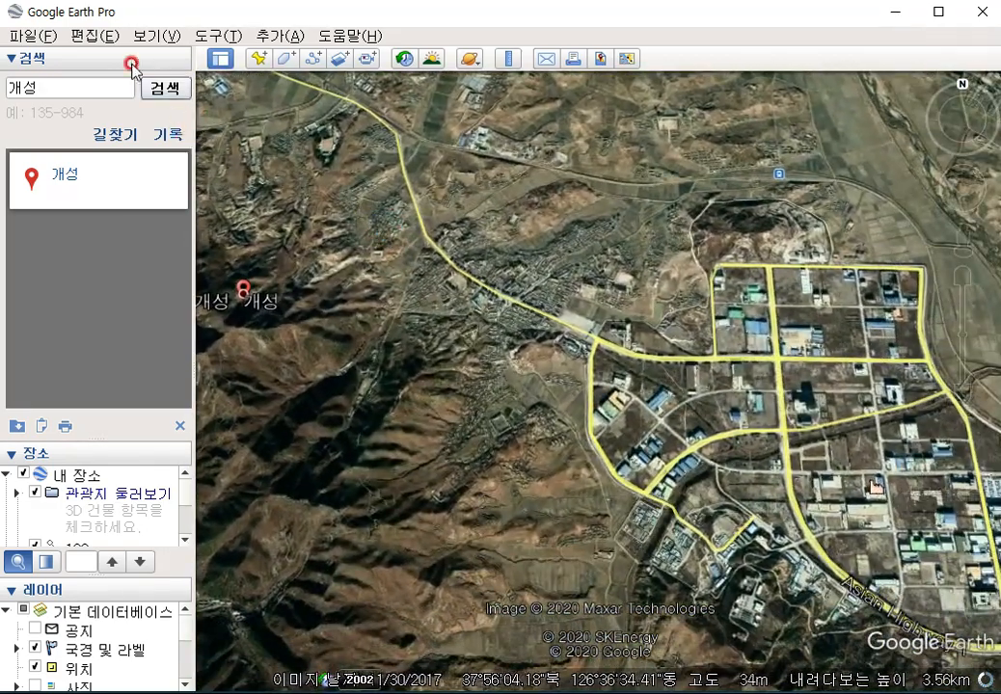
# Search for 선죽교 and inspect the stream and buildings around its marker up close.
pyautogui.doubleClick(58, 92)
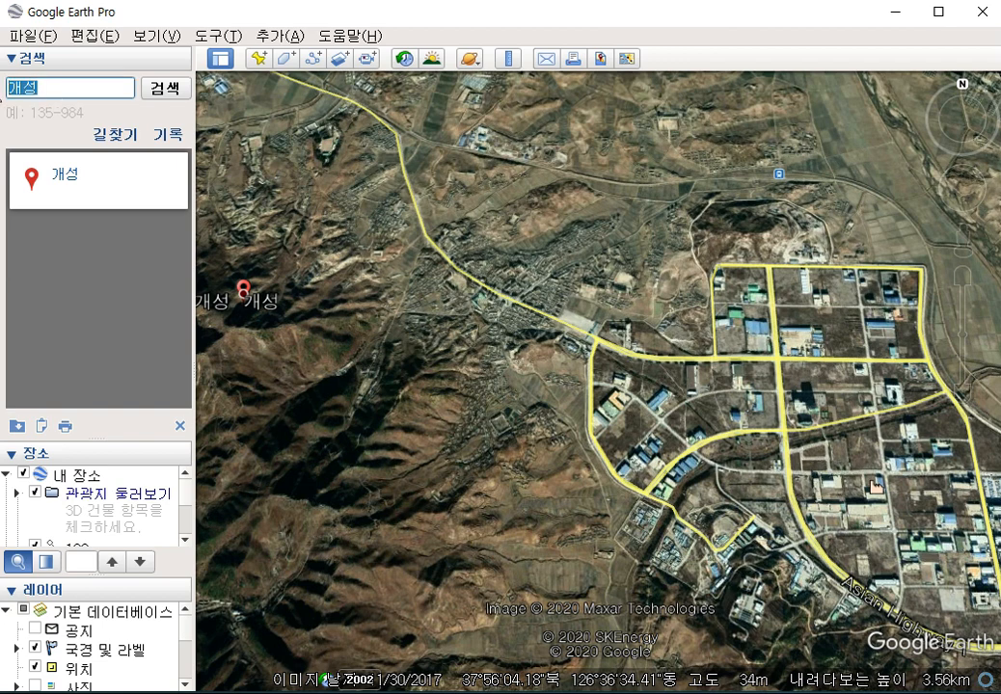
pyautogui.write('ㅅ')
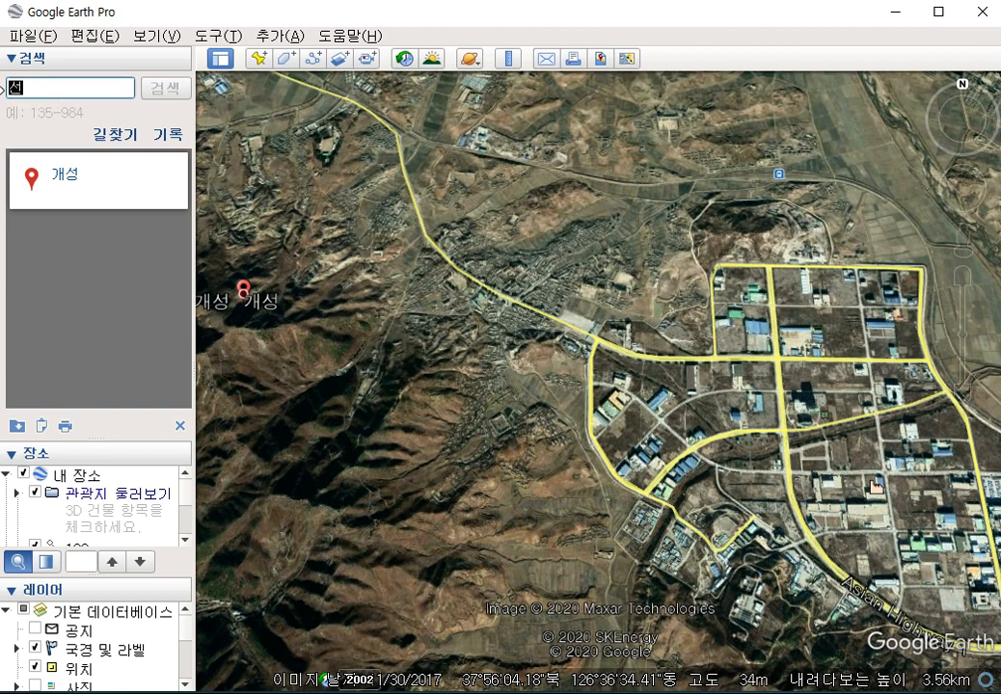
pyautogui.write('ㄴ죽ㄱㅛ')
pyautogui.press('Return')
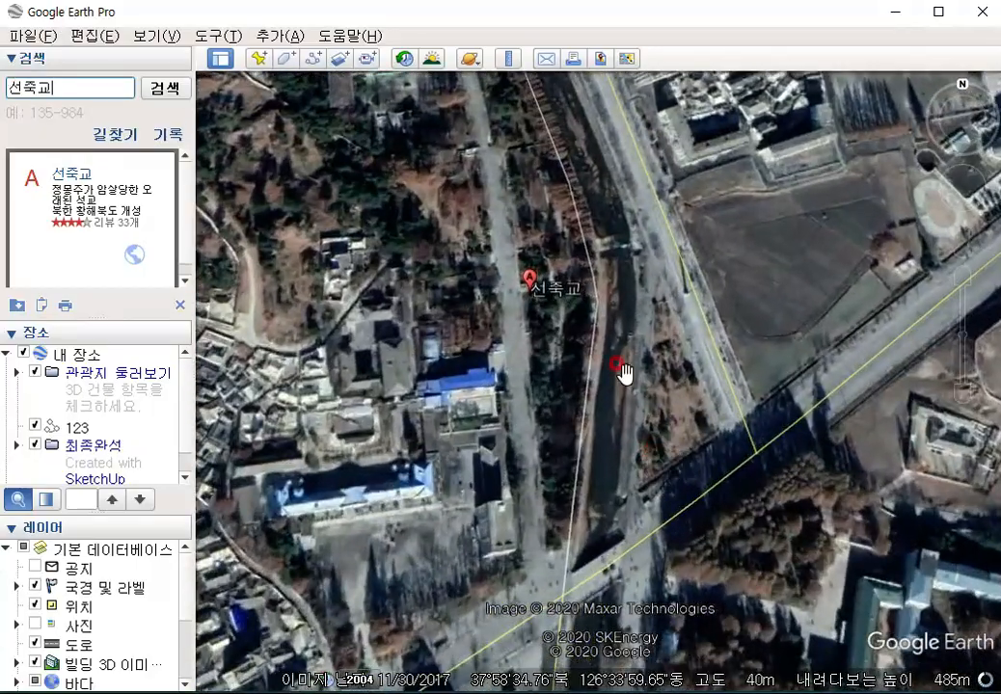
pyautogui.moveTo(626, 373); pyautogui.dragTo(753, 413)
pyautogui.scroll(4, 748, 405)
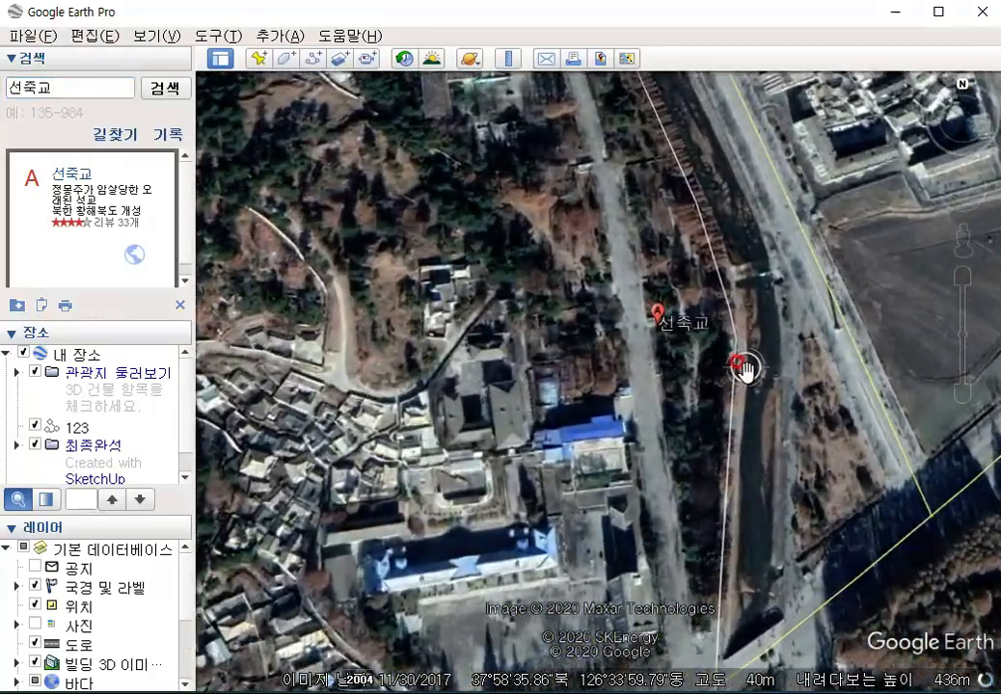
pyautogui.scroll(1, 771, 377)
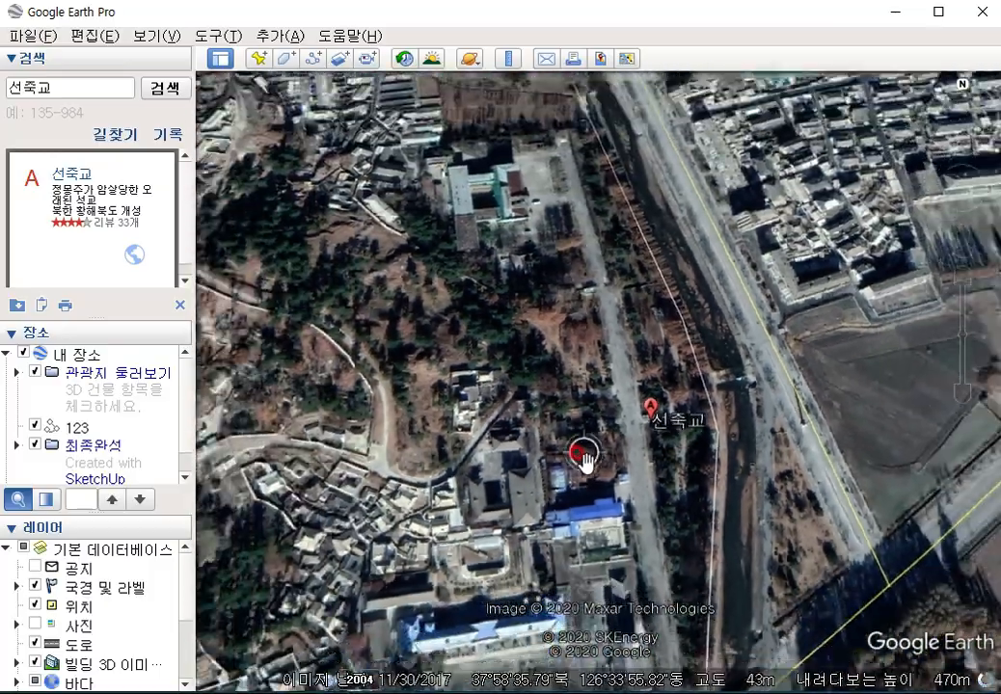
# Survey the city around 선죽교 and follow the terrain southeast to the gridded industrial complex.
pyautogui.scroll(-2, 733, 499)
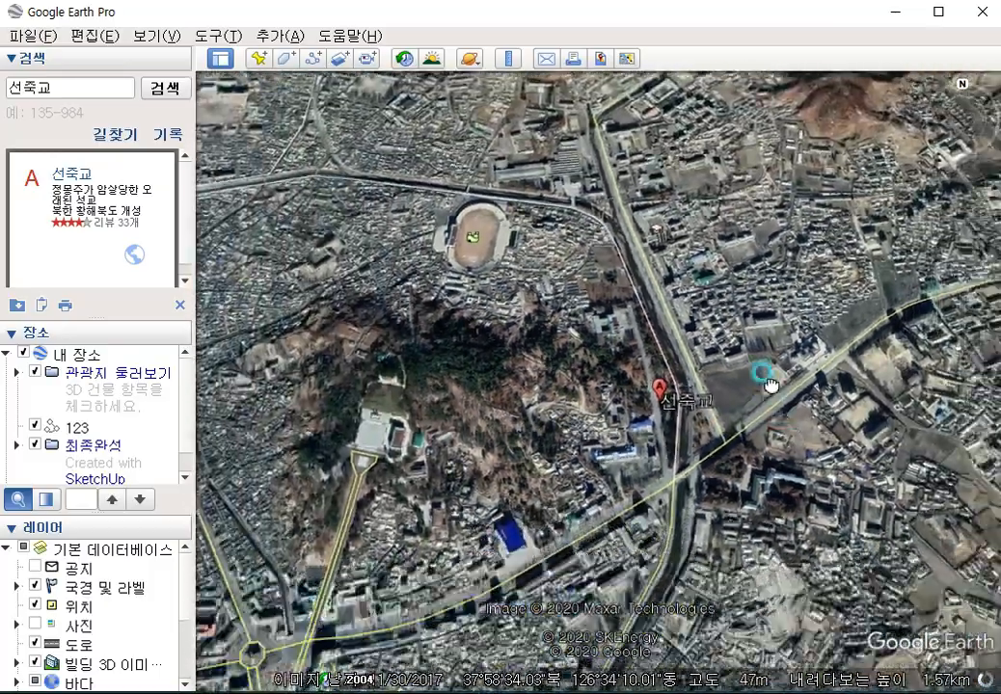
pyautogui.moveTo(769, 385); pyautogui.dragTo(688, 289)
pyautogui.moveTo(816, 465); pyautogui.dragTo(592, 279)
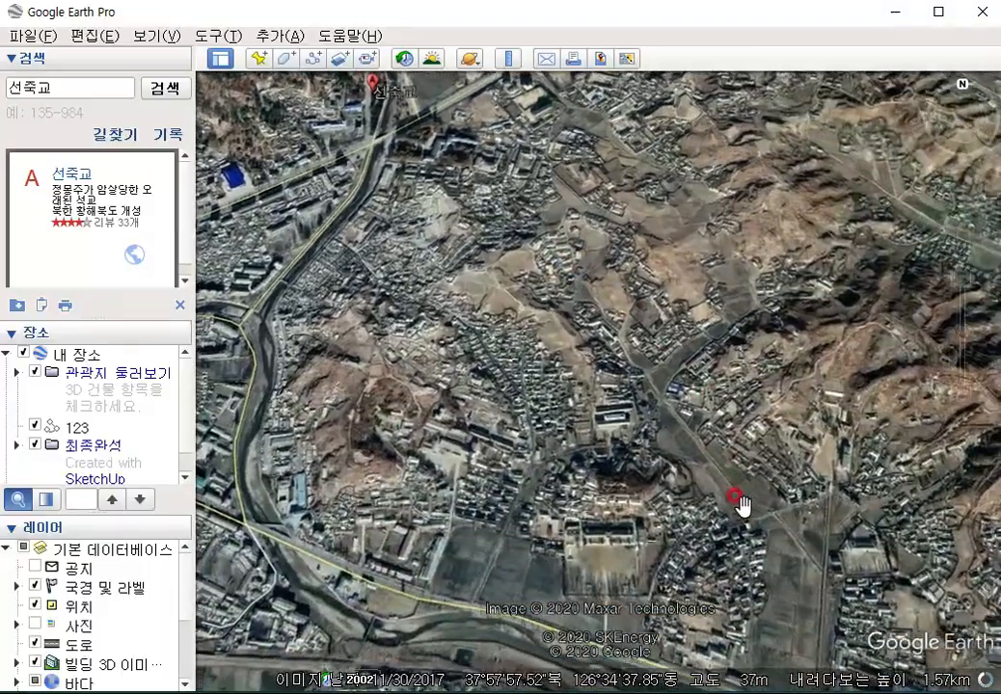
pyautogui.moveTo(741, 501); pyautogui.dragTo(775, 434)
pyautogui.scroll(3, 606, 381)
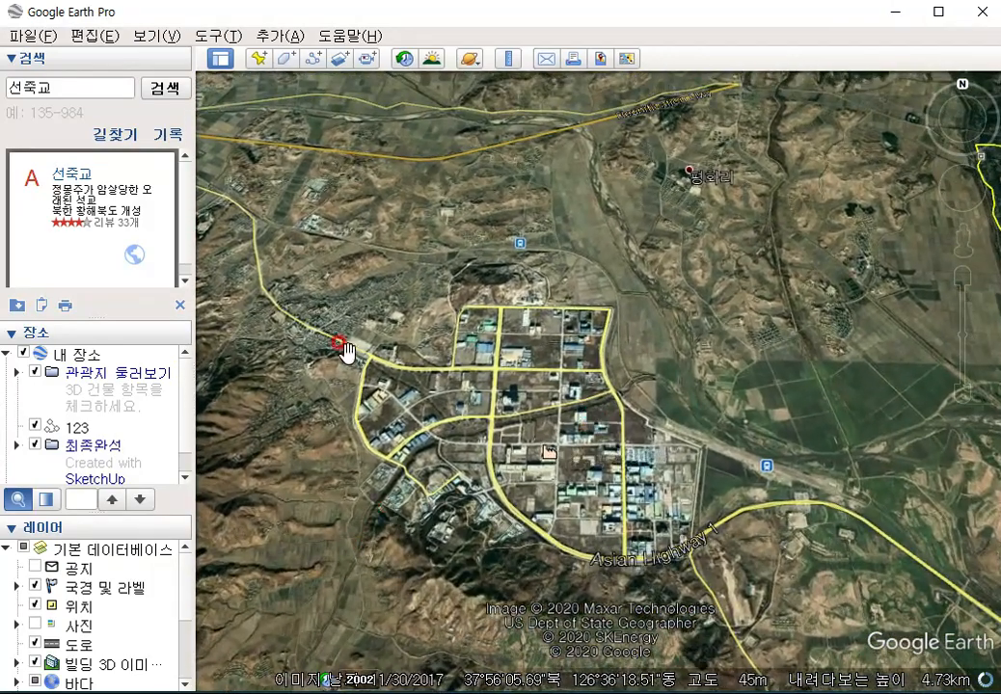
# Widen the view from the industrial complex near 개성 to the whole Korean peninsula with China and Japan.
pyautogui.scroll(-2, 333, 618)
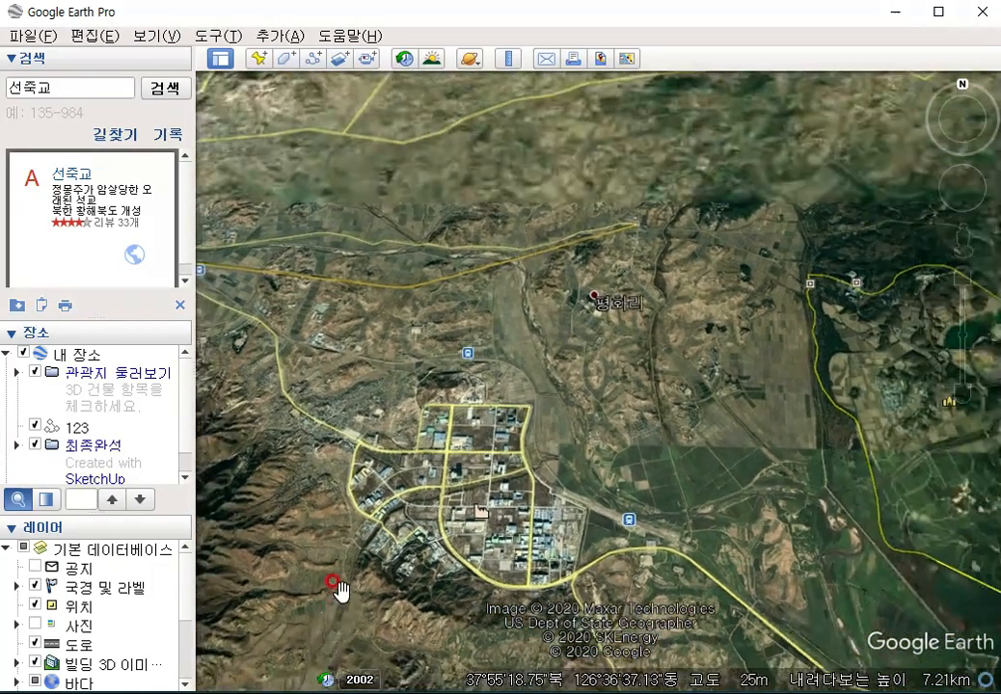
pyautogui.scroll(-3, 440, 358)
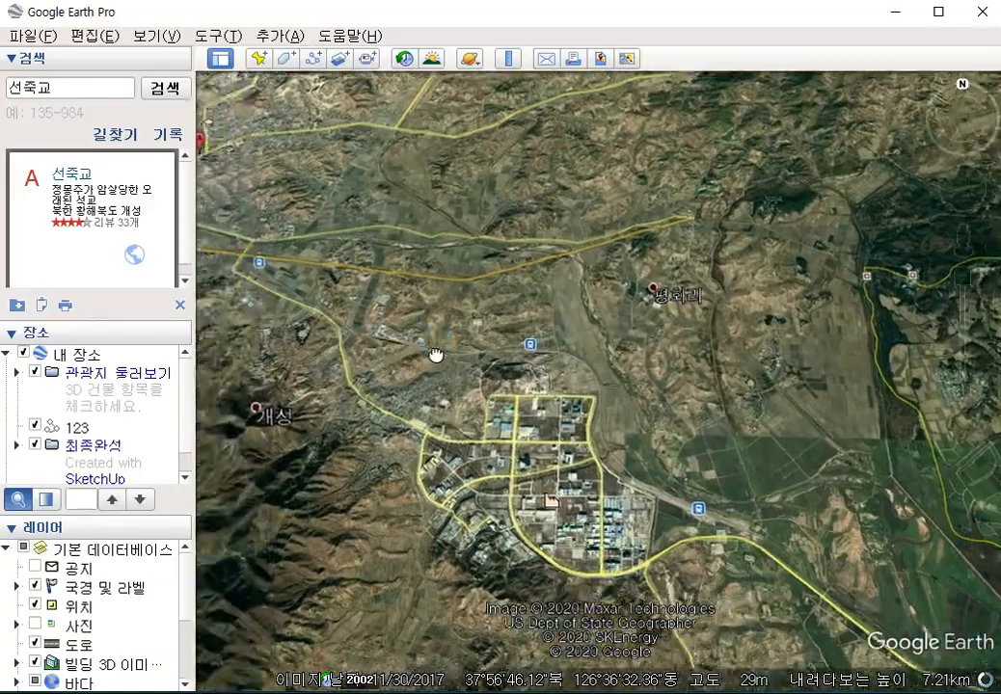
pyautogui.scroll(-5, 445, 376)
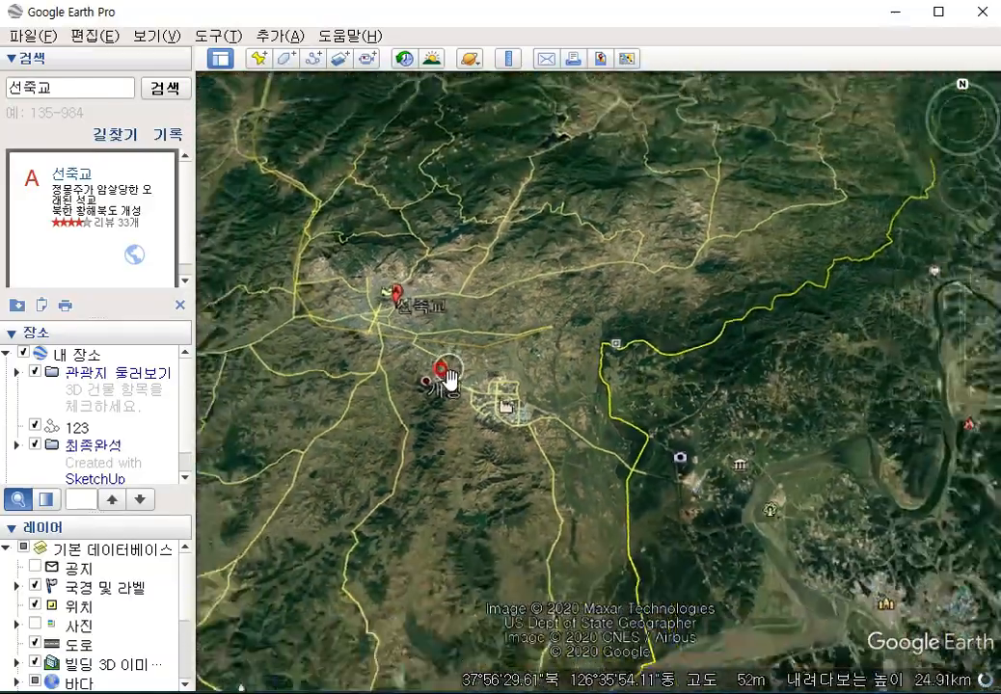
pyautogui.scroll(-3, 453, 394)
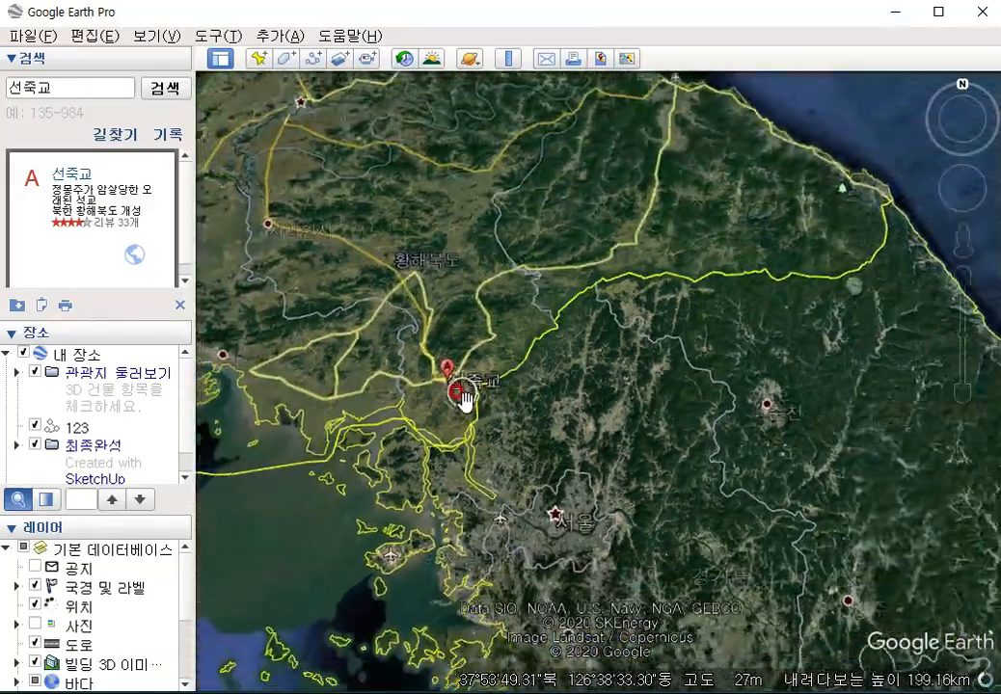
pyautogui.scroll(-4, 563, 432)
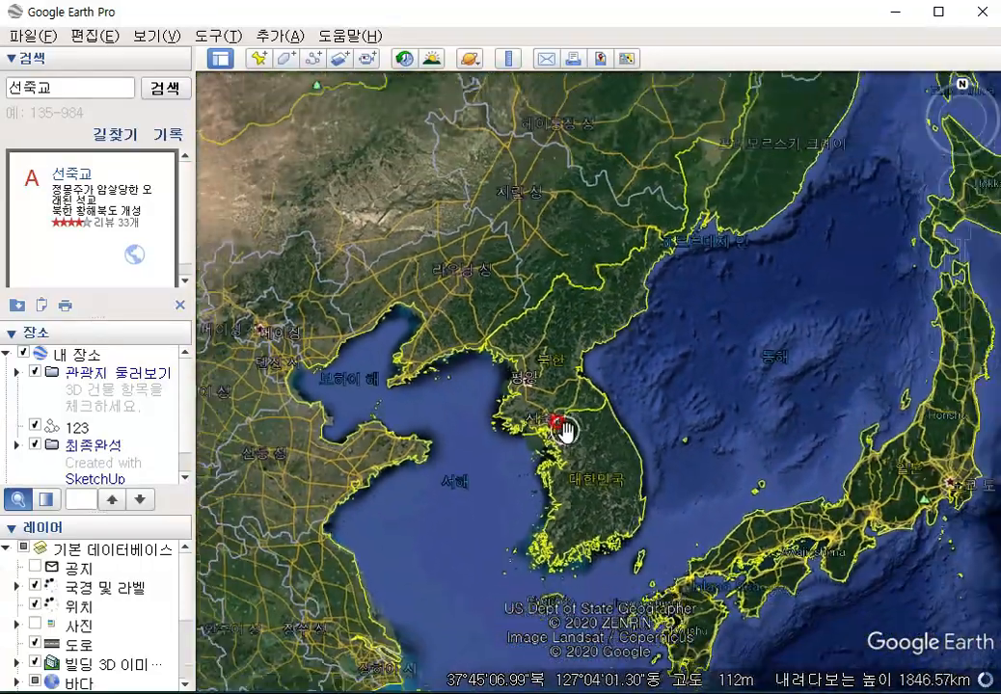
# Widen the view to the whole globe and rotate it across the Pacific to North America.
pyautogui.scroll(-3, 564, 431)
pyautogui.scroll(-3, 549, 403)
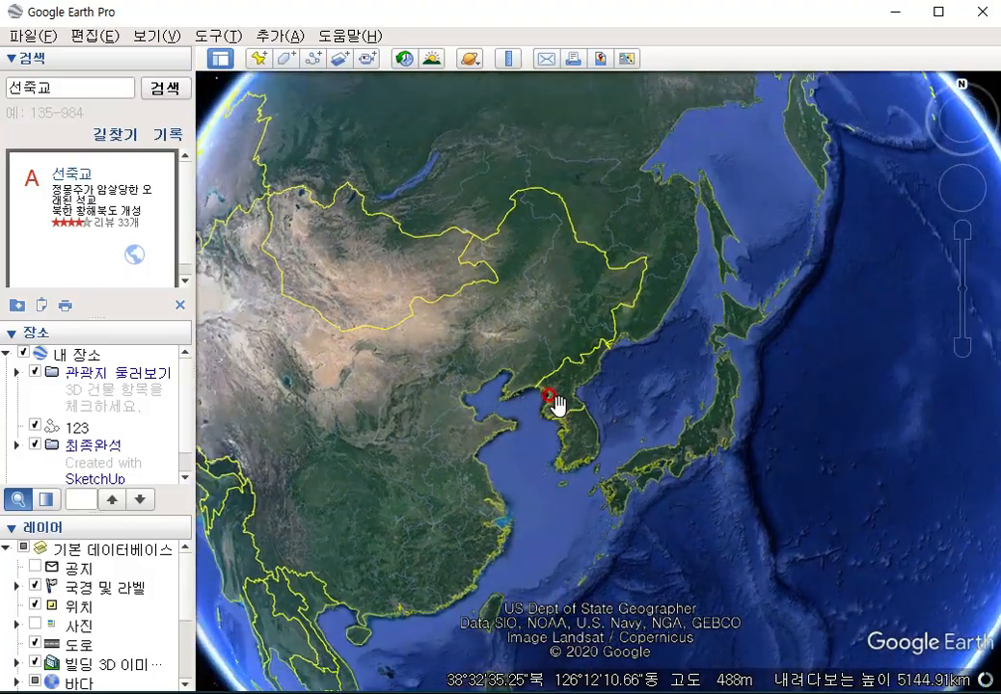
pyautogui.moveTo(643, 421); pyautogui.dragTo(567, 424)
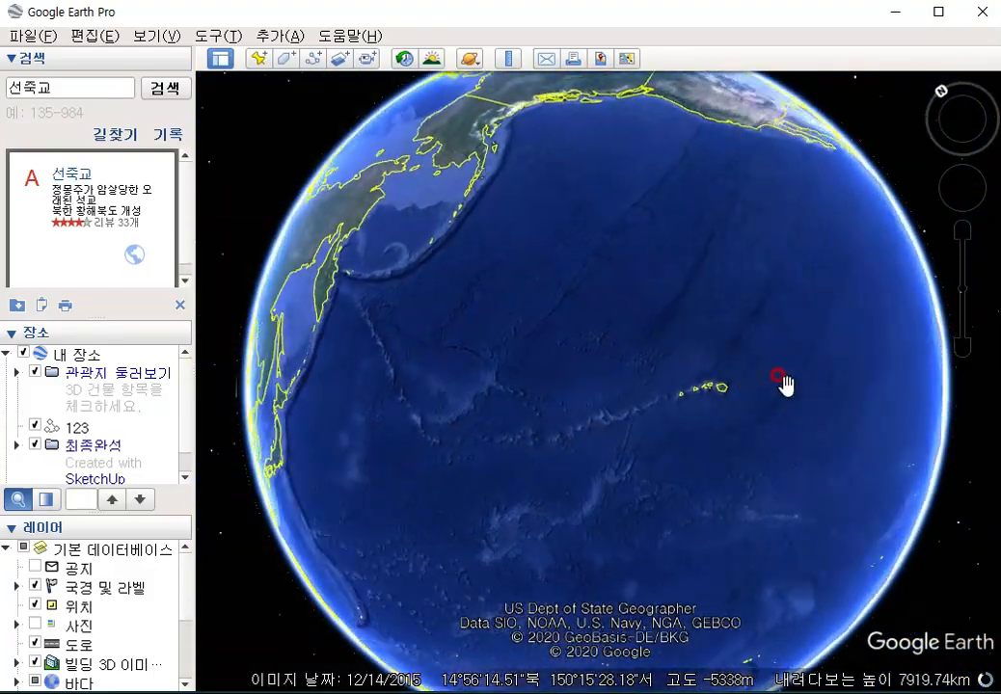
pyautogui.moveTo(783, 351); pyautogui.dragTo(694, 465)
pyautogui.moveTo(783, 429); pyautogui.dragTo(627, 502)
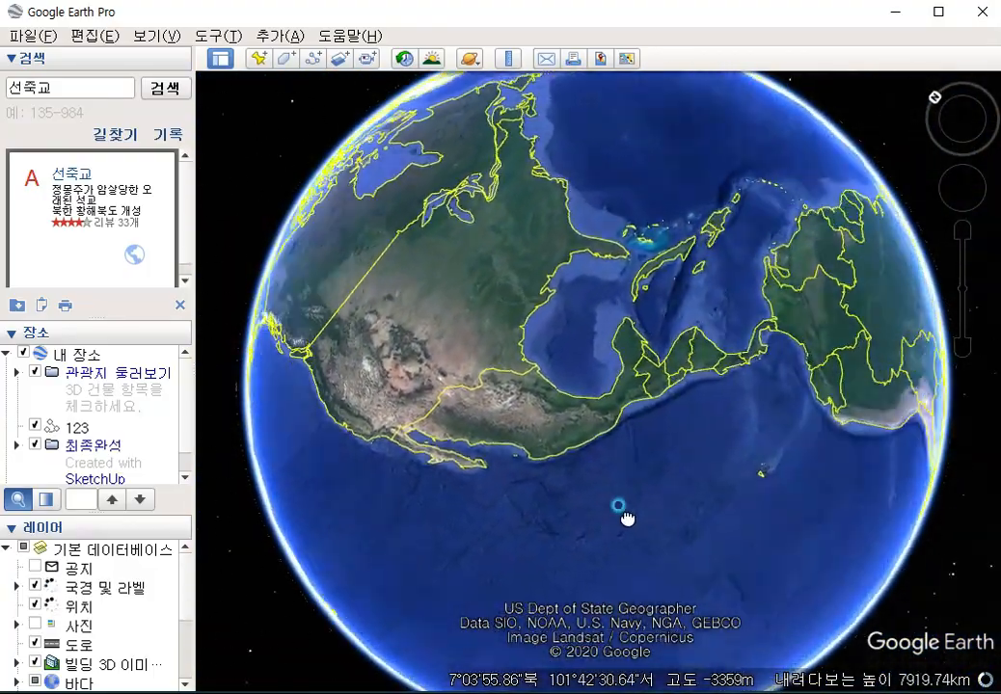
pyautogui.moveTo(738, 318); pyautogui.dragTo(531, 384)
pyautogui.moveTo(733, 253); pyautogui.dragTo(661, 282)
pyautogui.moveTo(719, 188); pyautogui.dragTo(629, 489)
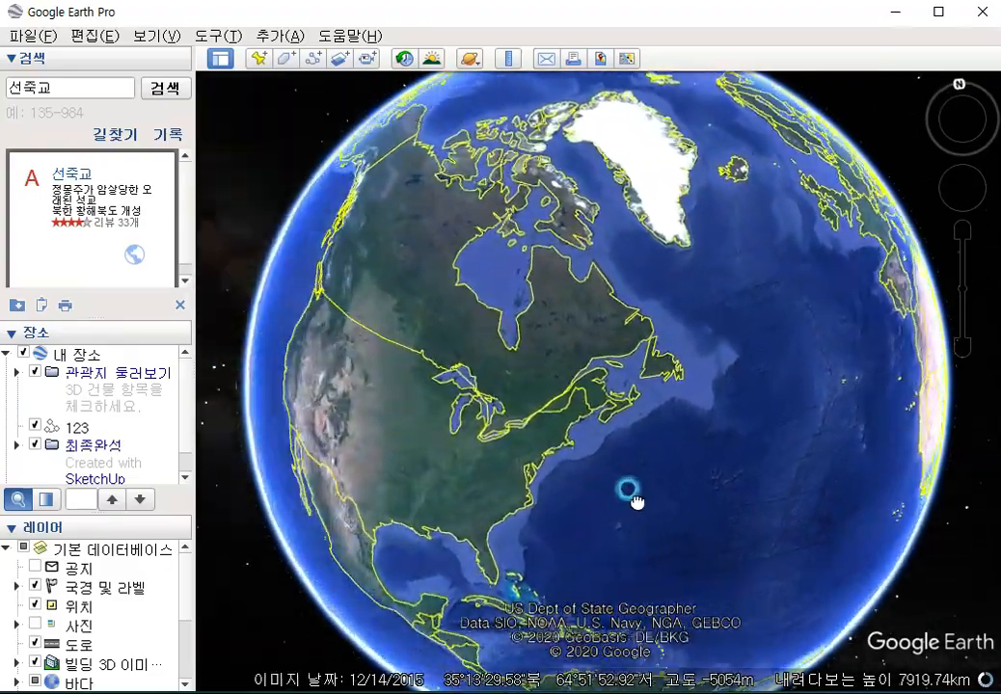
pyautogui.moveTo(437, 458); pyautogui.dragTo(537, 459)
pyautogui.click(775, 503)
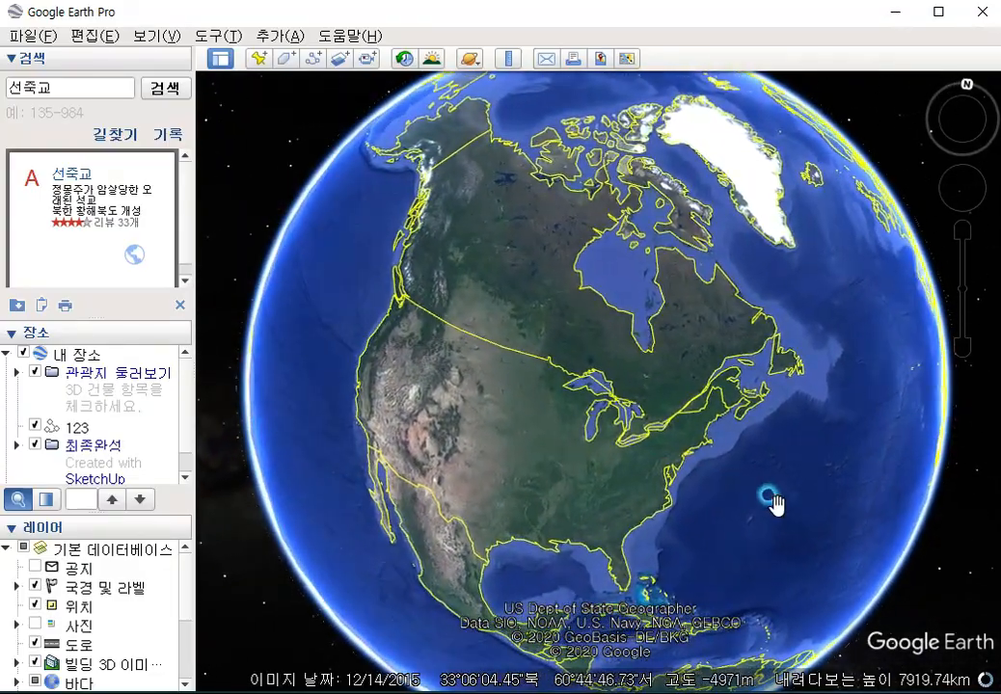
# Search for 피라밋.
pyautogui.doubleClick(54, 86)
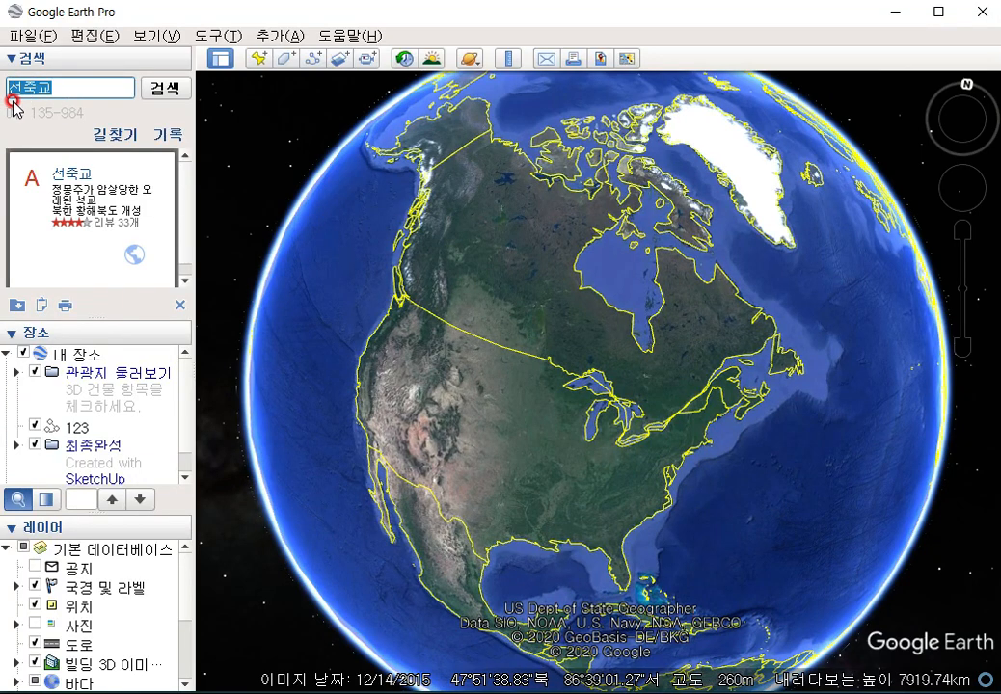
pyautogui.write('피라밋')
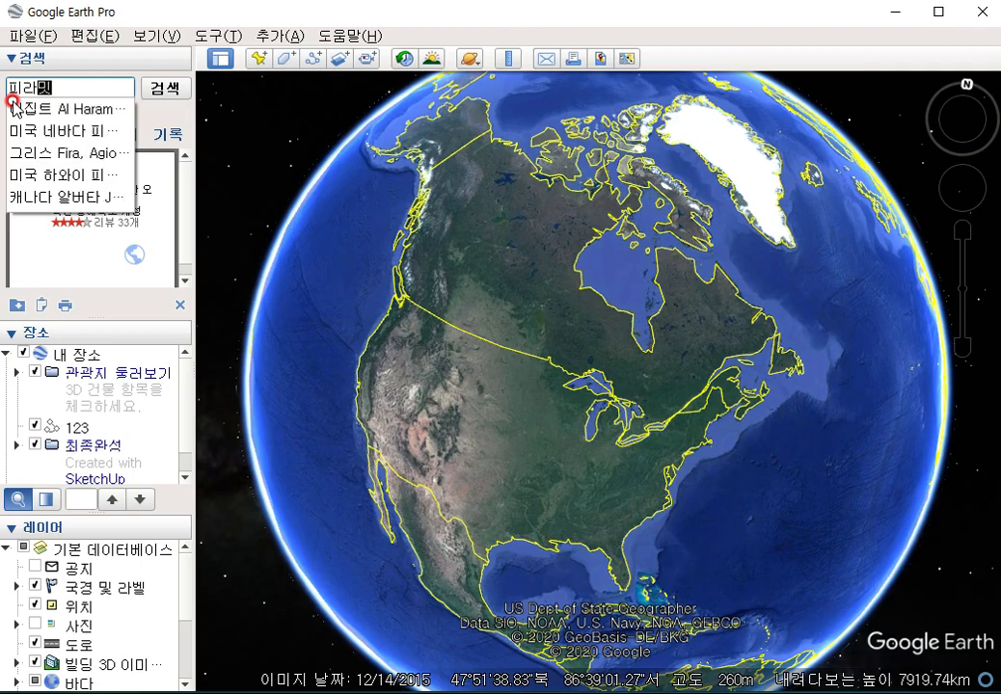
pyautogui.press('Return')
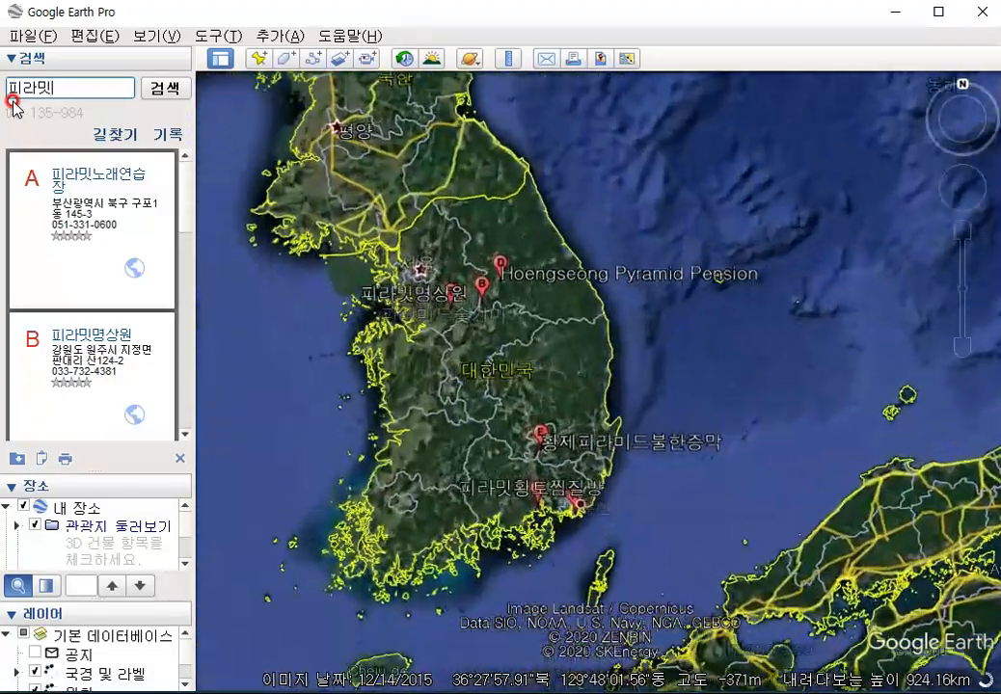
# Replace the search term with 이집트 and fly to that country.
pyautogui.moveTo(62, 90); pyautogui.dragTo(19, 94)
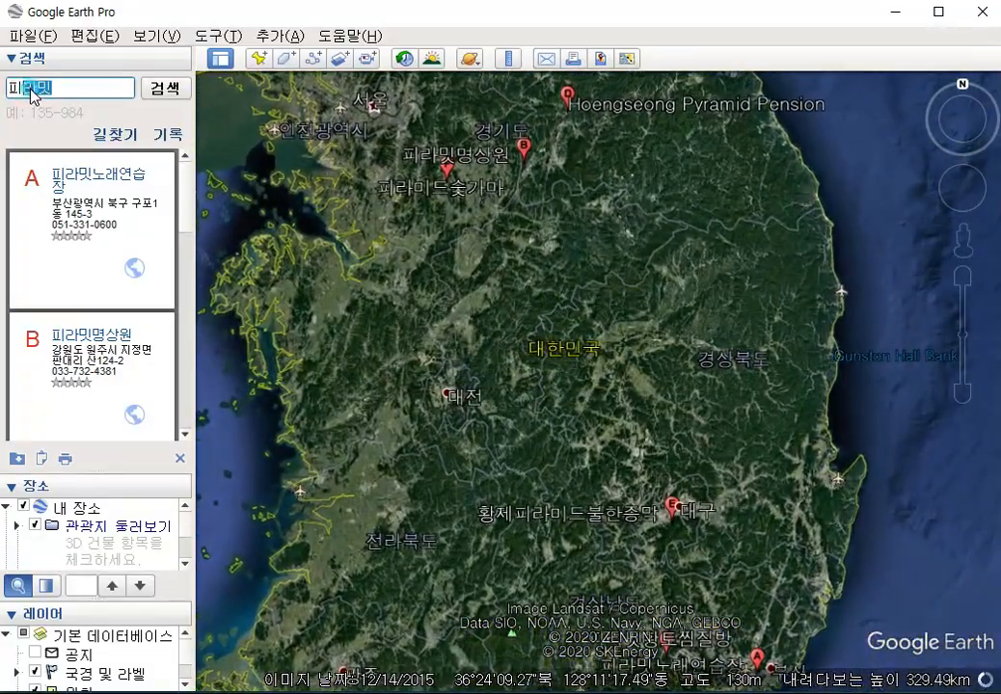
pyautogui.write('이천')
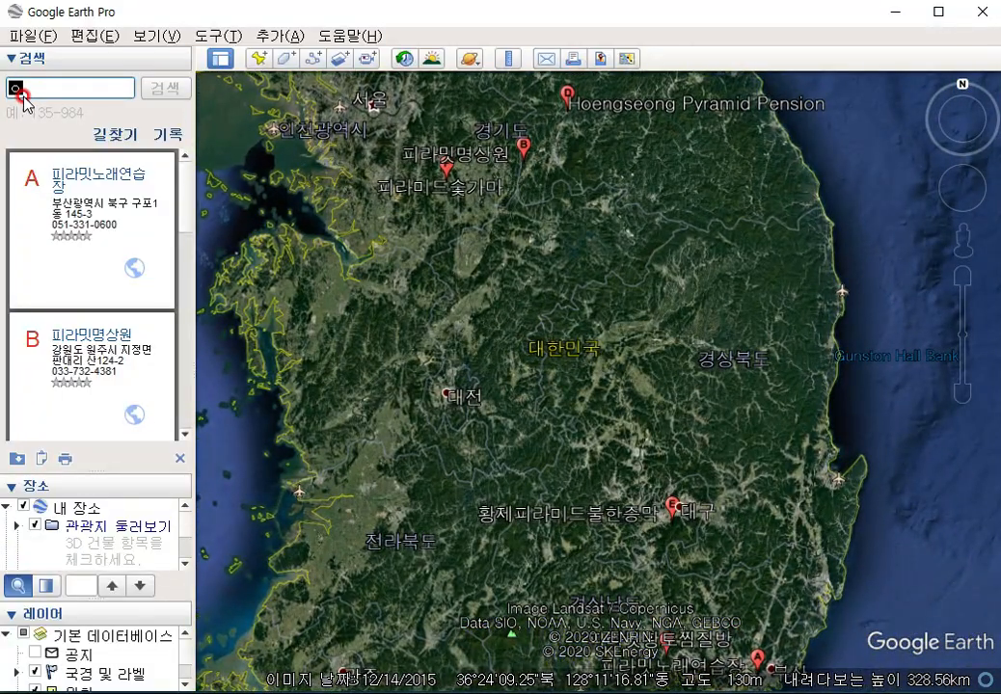
pyautogui.press('BackSpace')
pyautogui.write('집트')
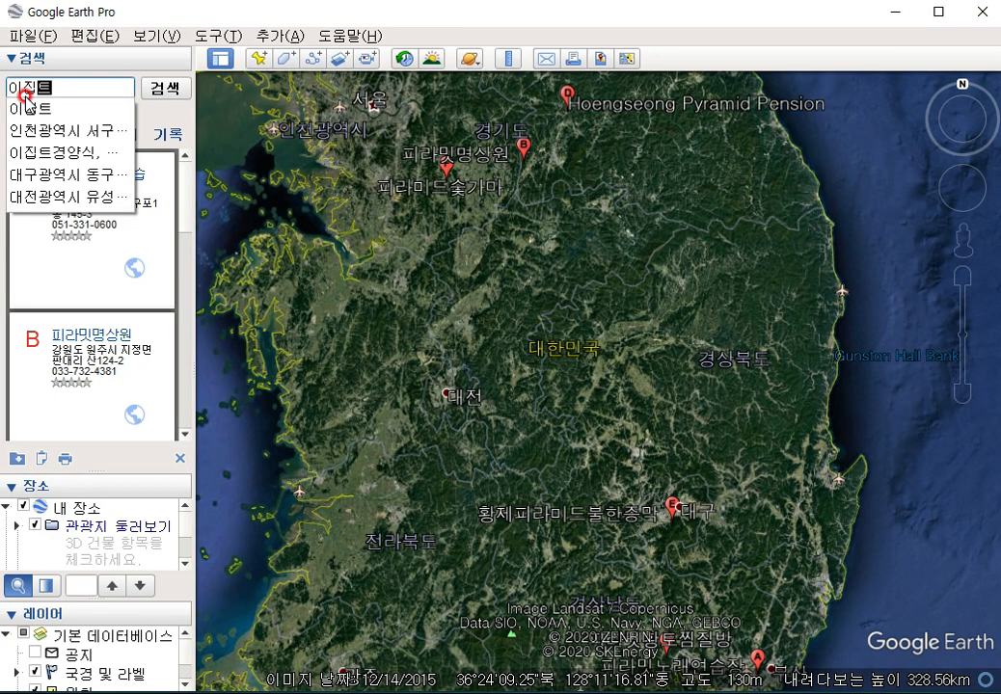
pyautogui.press('Return')
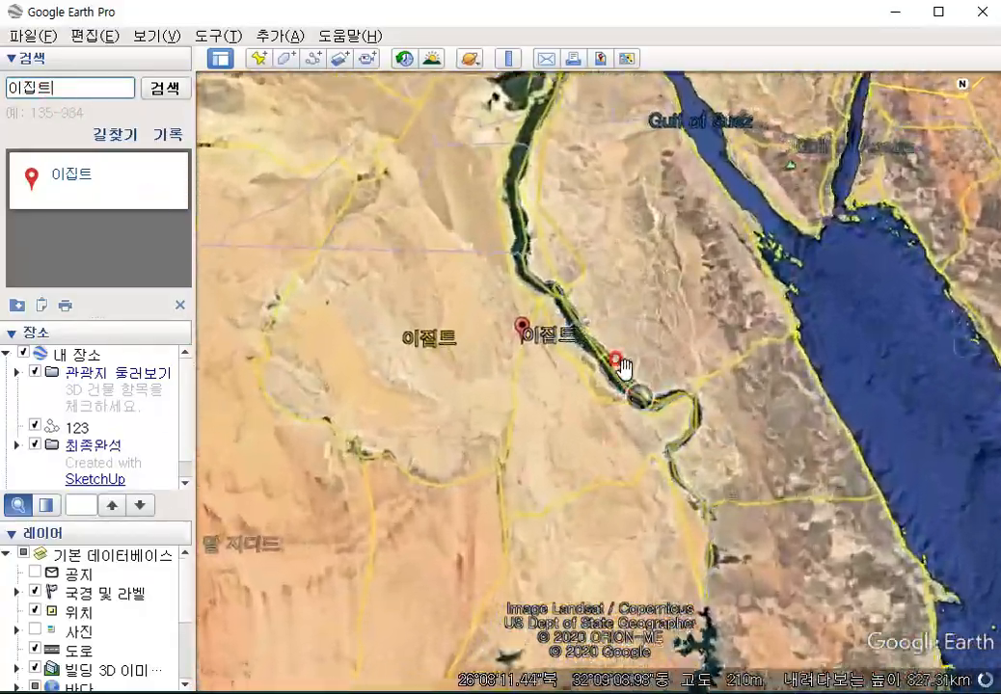
# Examine the desert around the 이집트 marker and follow the green river valley north to 아슈트.
pyautogui.scroll(3, 580, 417)
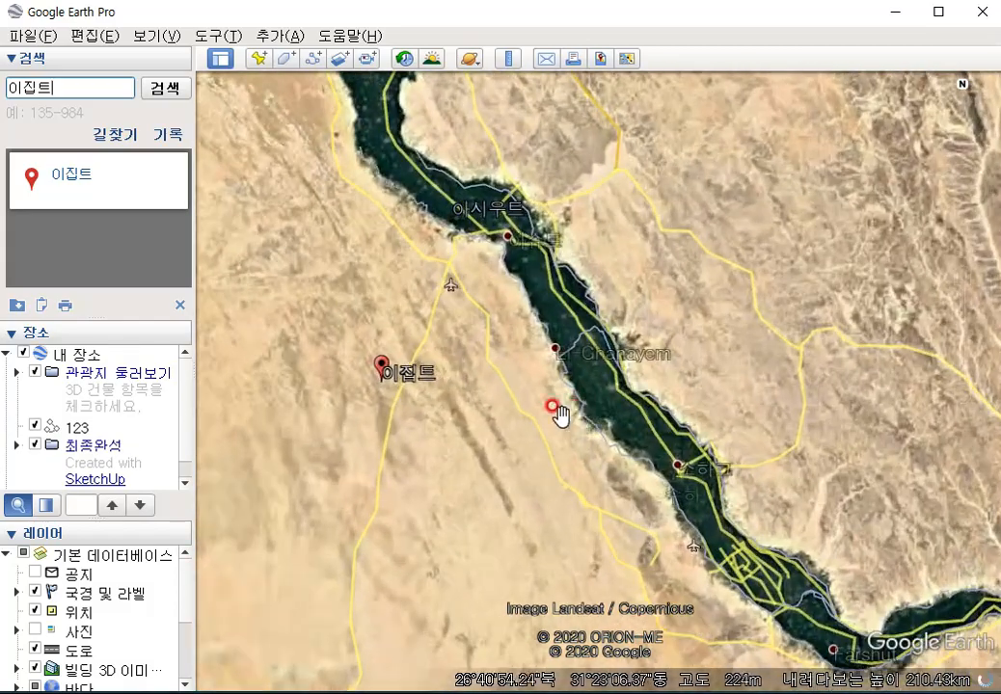
pyautogui.moveTo(564, 378); pyautogui.dragTo(653, 397)
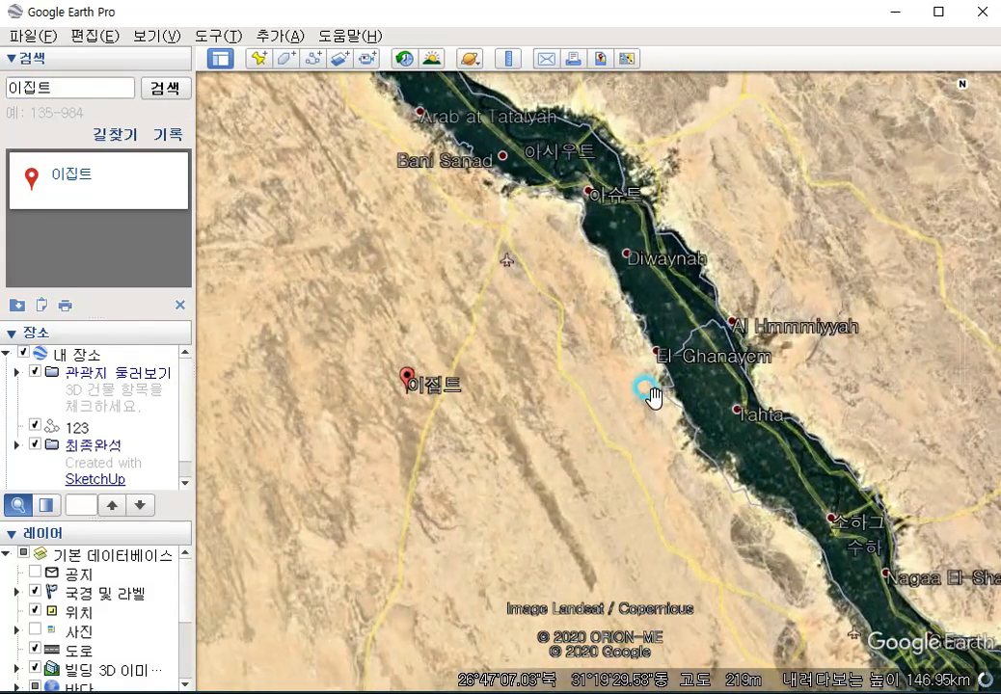
pyautogui.scroll(2, 545, 404)
pyautogui.scroll(3, 676, 394)
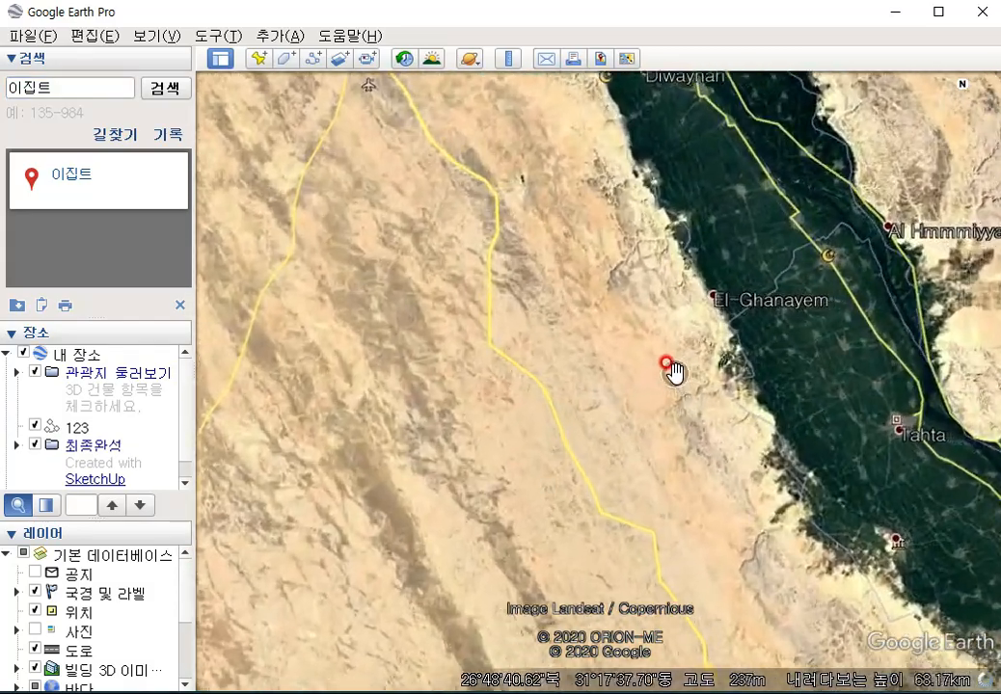
pyautogui.moveTo(525, 243)
pyautogui.mouseDown()
pyautogui.moveTo(500, 328)
pyautogui.moveTo(476, 347)
pyautogui.mouseUp()
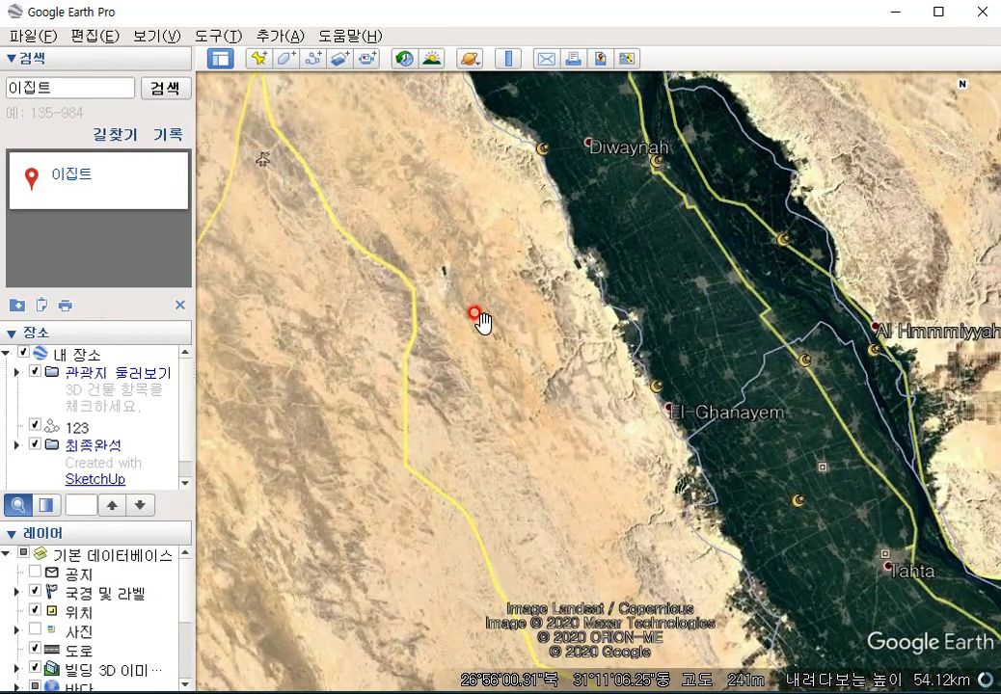
pyautogui.scroll(1, 521, 323)
pyautogui.moveTo(459, 251); pyautogui.dragTo(625, 532)
pyautogui.moveTo(348, 410); pyautogui.dragTo(393, 444)
pyautogui.moveTo(791, 463); pyautogui.dragTo(584, 342)
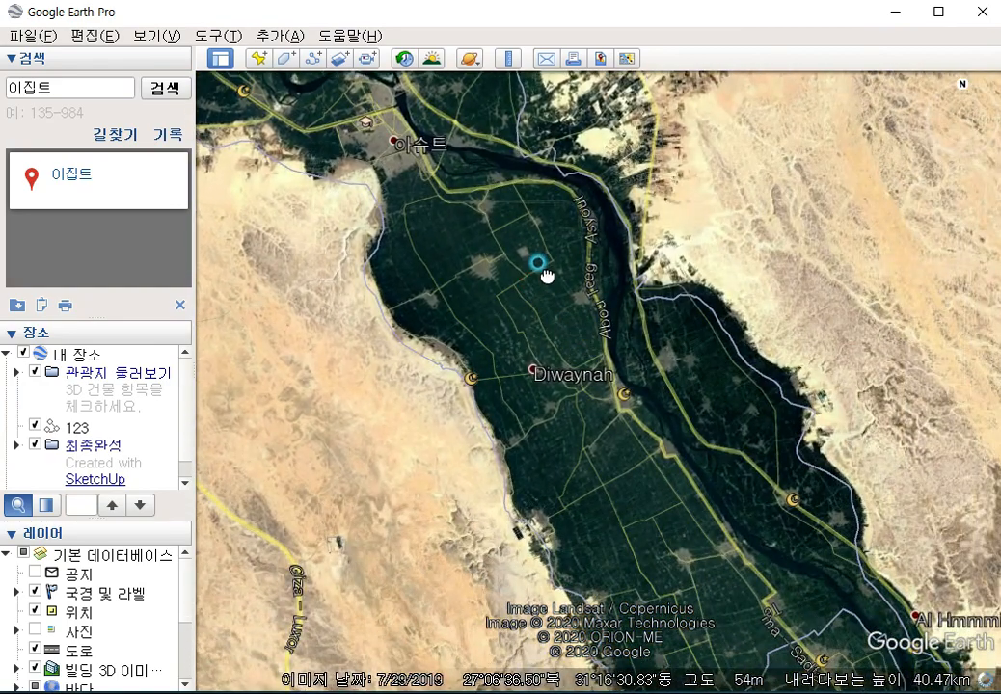
# Move to the river island north of 카이로, inspect its bridge up close, and follow the riverside road south to the round building.
pyautogui.scroll(-2, 548, 354)
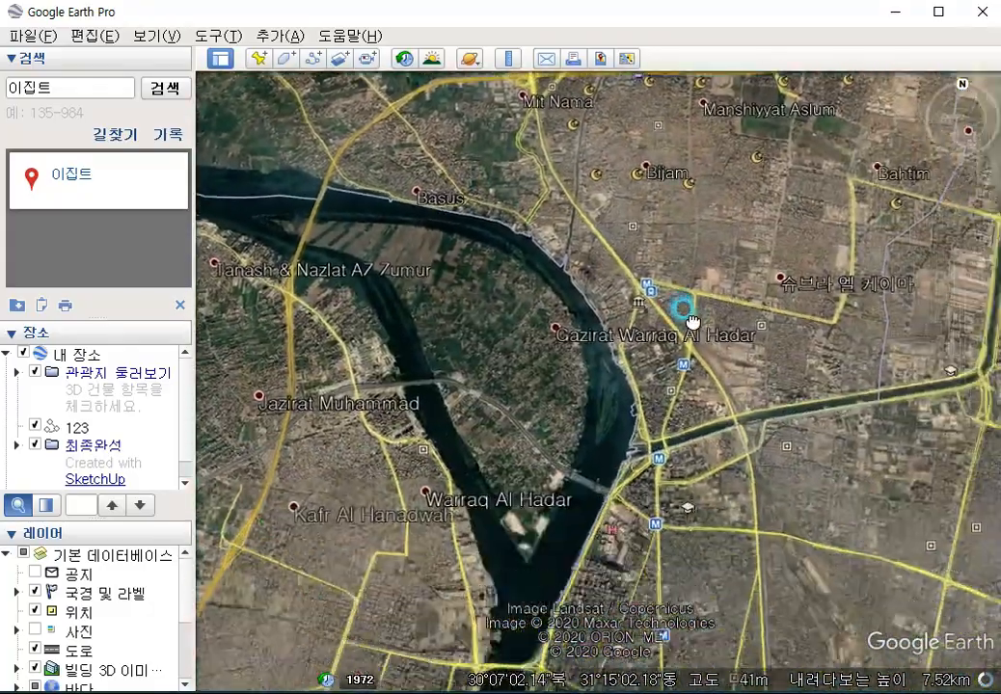
pyautogui.scroll(-5, 642, 431)
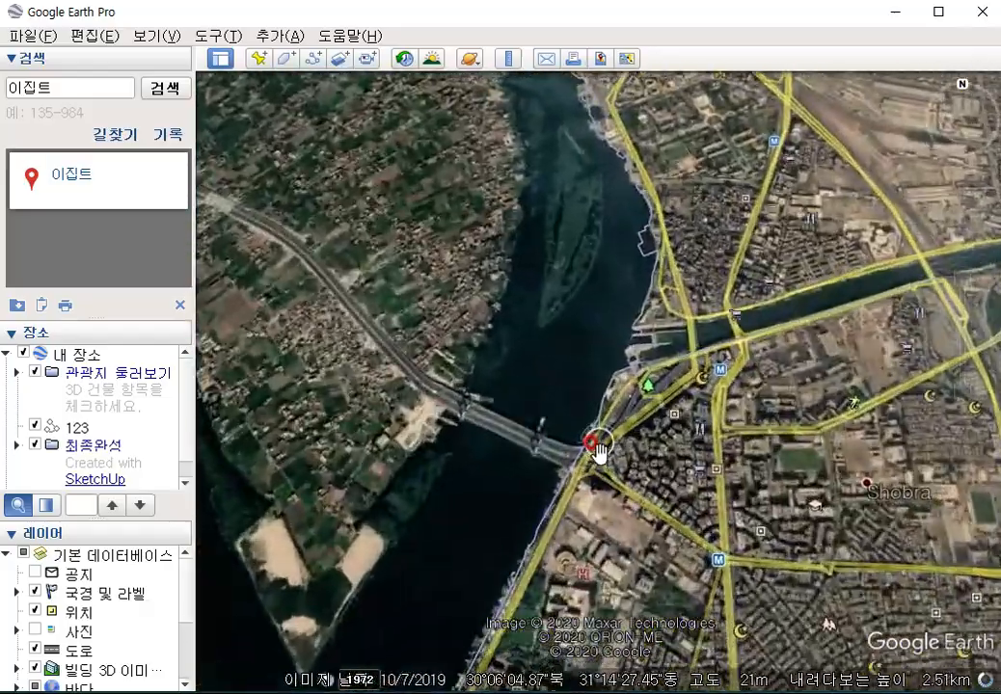
pyautogui.scroll(5, 577, 449)
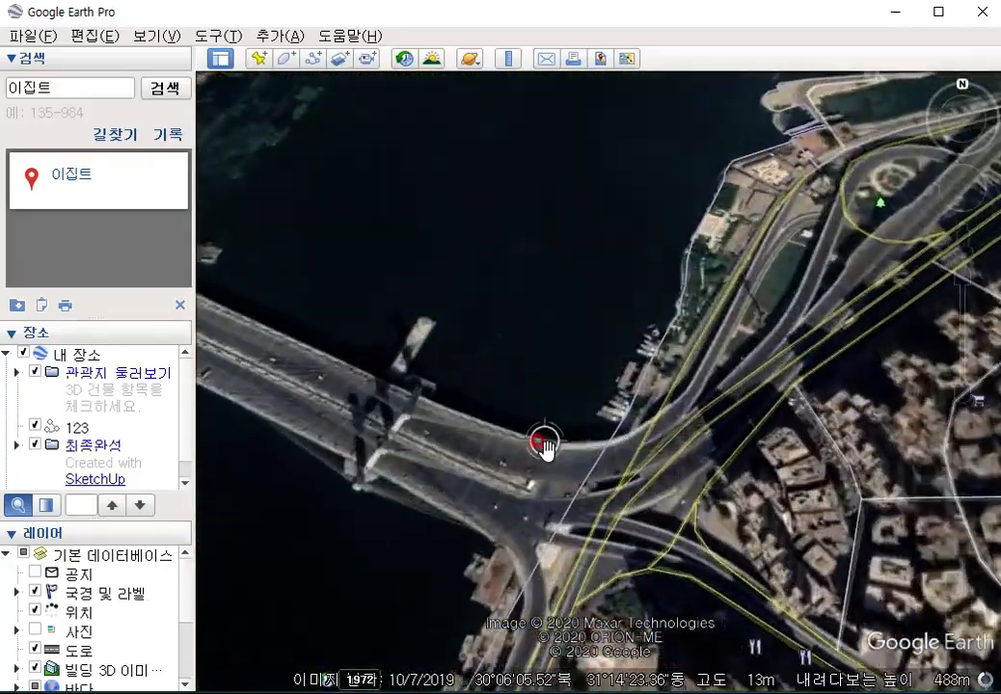
pyautogui.moveTo(783, 472); pyautogui.dragTo(411, 308)
pyautogui.moveTo(579, 489); pyautogui.dragTo(808, 256)
pyautogui.moveTo(436, 384); pyautogui.dragTo(642, 352)
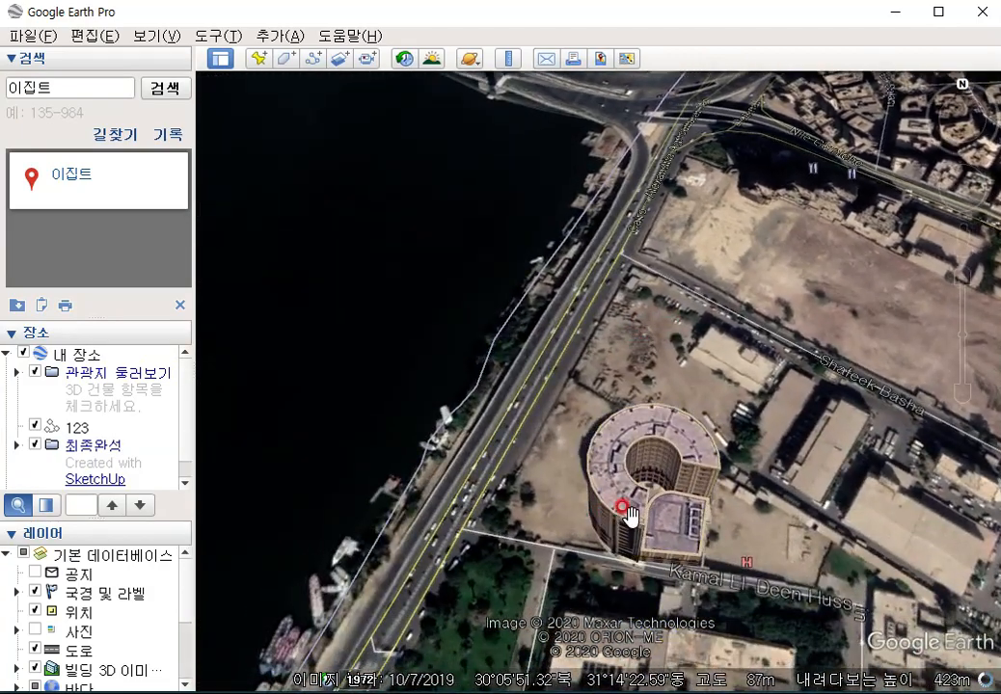
# Open the round building's information, view its model description, and close it.
pyautogui.moveTo(627, 516); pyautogui.dragTo(665, 296)
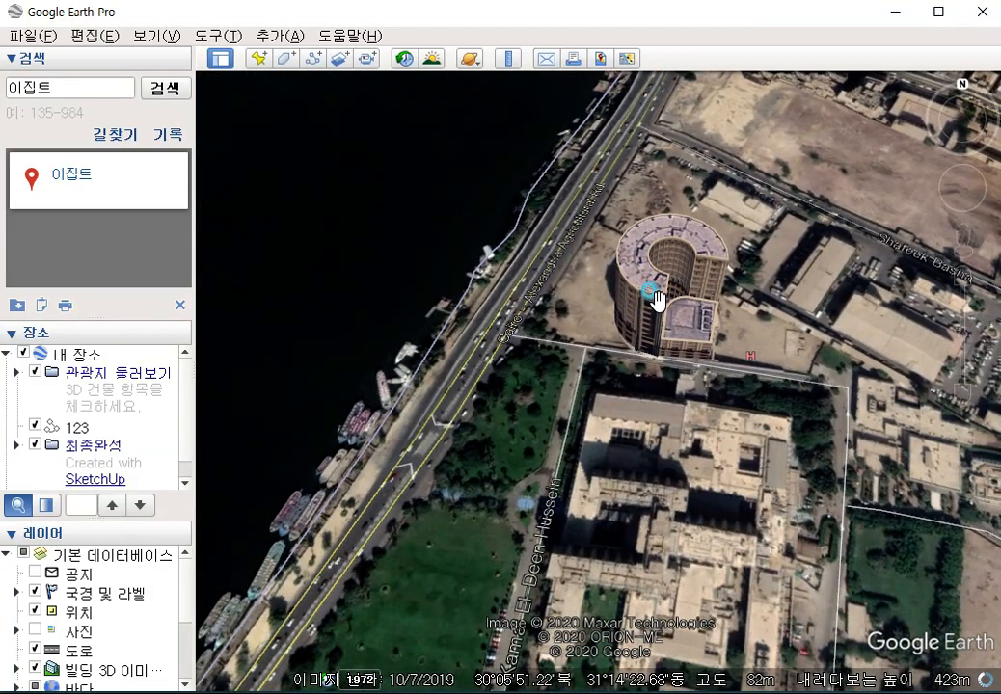
pyautogui.click(654, 301)
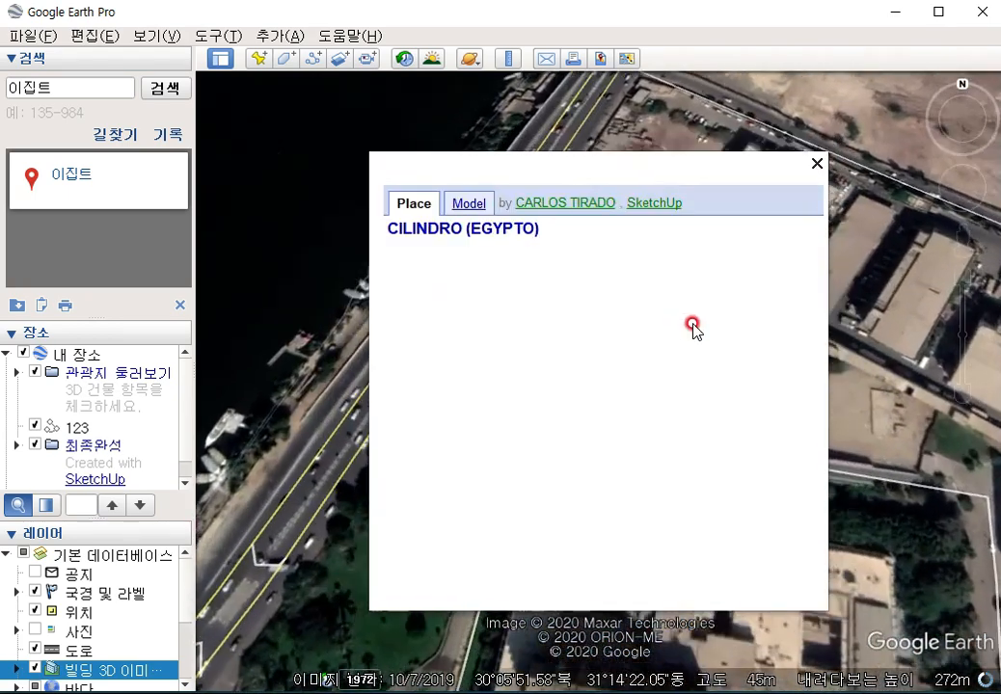
pyautogui.click(463, 205)
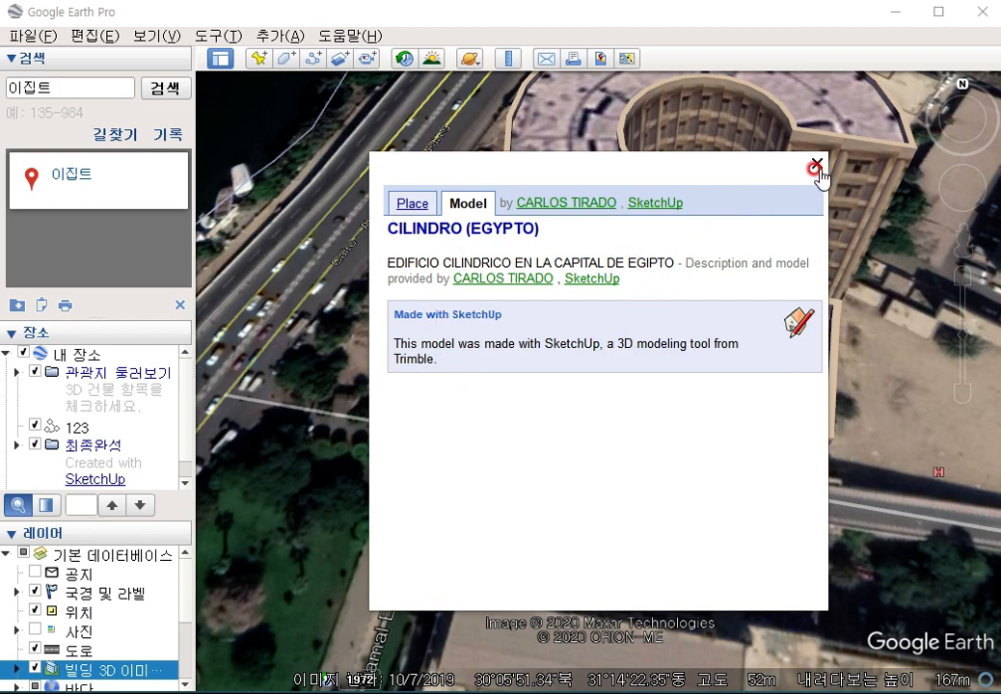
pyautogui.click(816, 166)
# Survey the boats along the riverbank and the dense city blocks southeast of the round building up to the roundabout.
pyautogui.moveTo(559, 471); pyautogui.dragTo(841, 322)
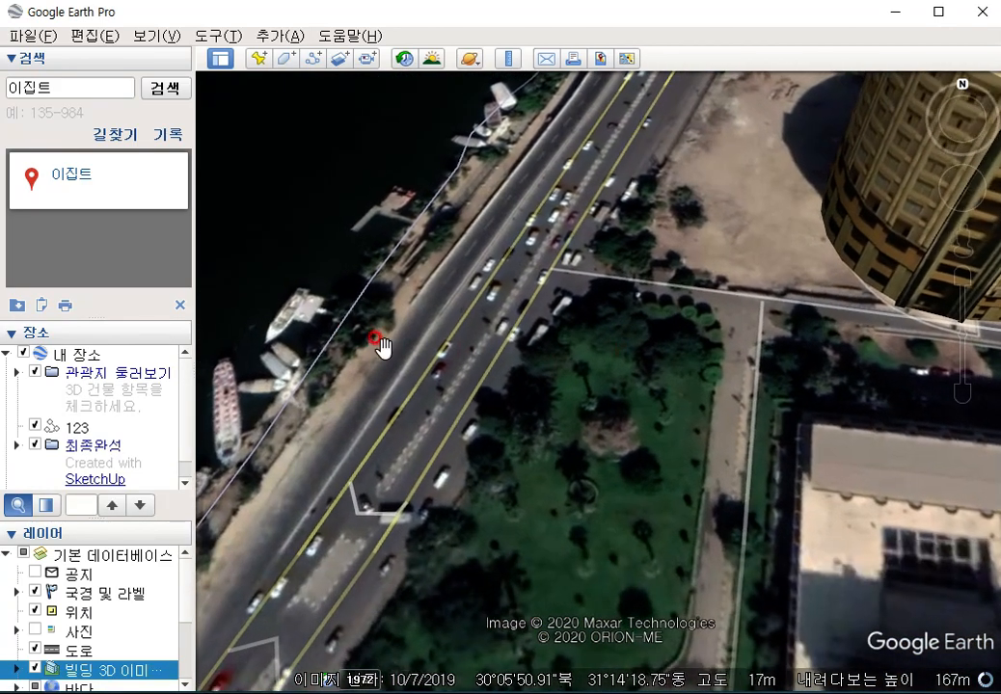
pyautogui.moveTo(375, 337); pyautogui.dragTo(420, 316)
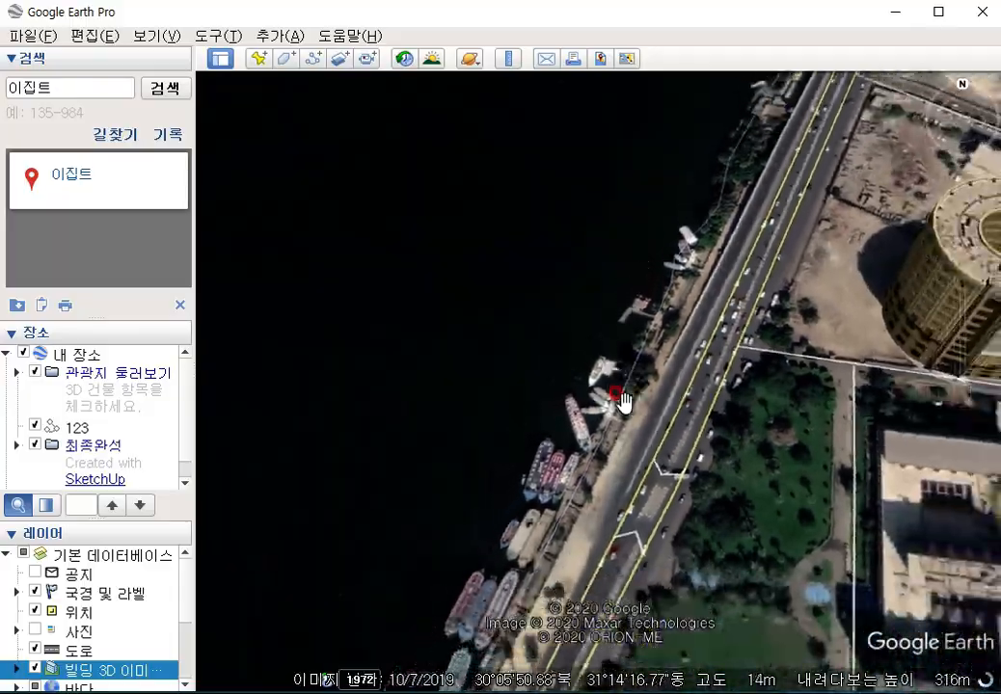
pyautogui.scroll(-5, 621, 398)
pyautogui.moveTo(803, 461); pyautogui.dragTo(603, 335)
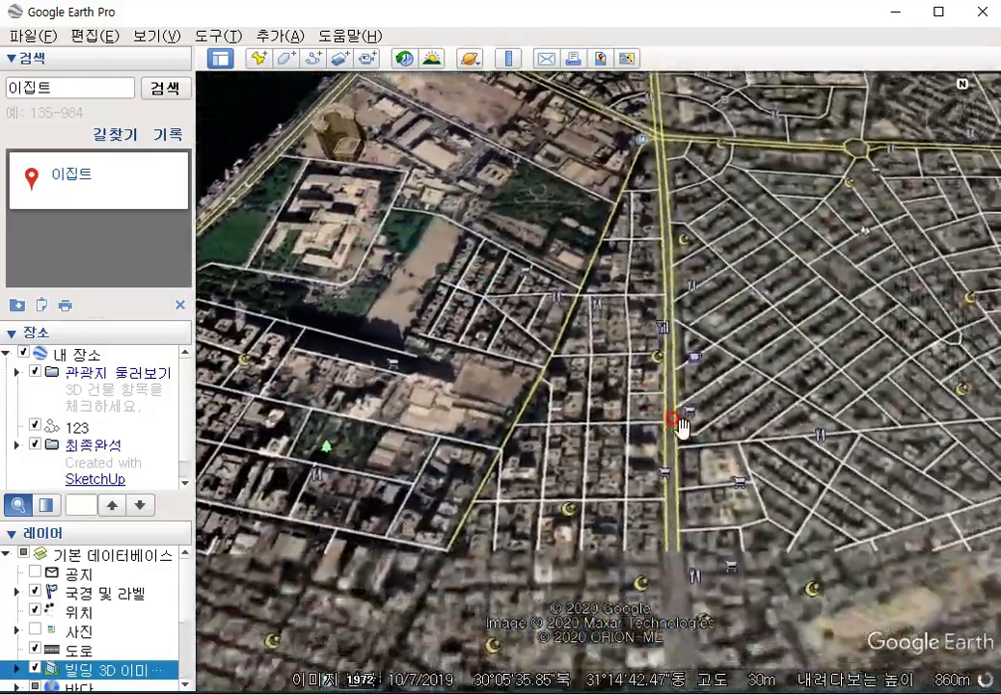
pyautogui.moveTo(680, 427); pyautogui.dragTo(476, 232)
pyautogui.moveTo(708, 436); pyautogui.dragTo(503, 319)
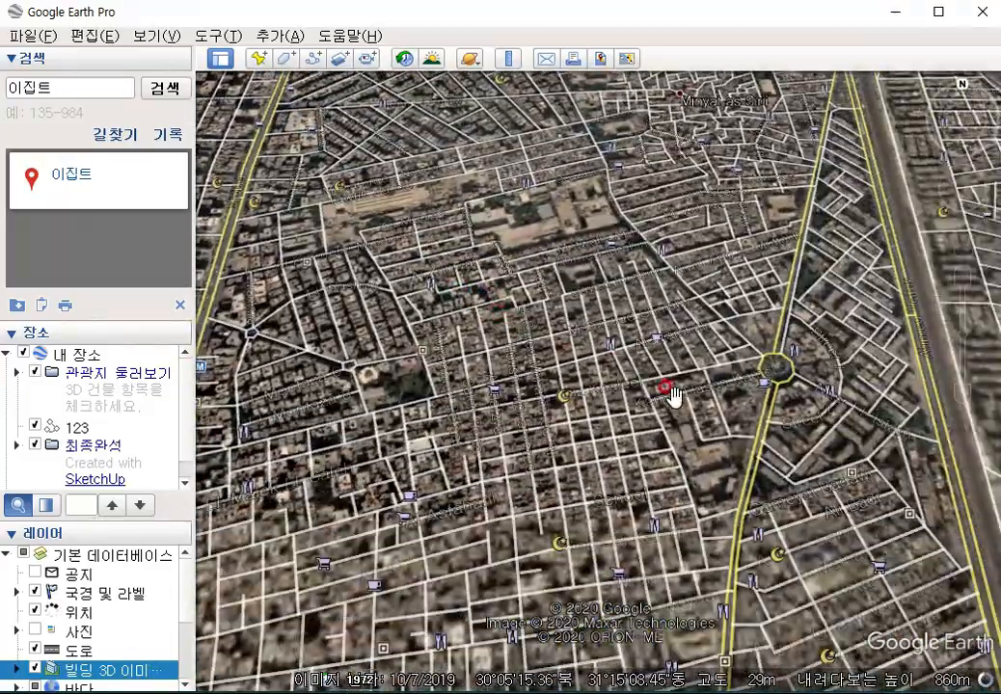
pyautogui.scroll(3, 668, 397)
pyautogui.scroll(3, 633, 395)
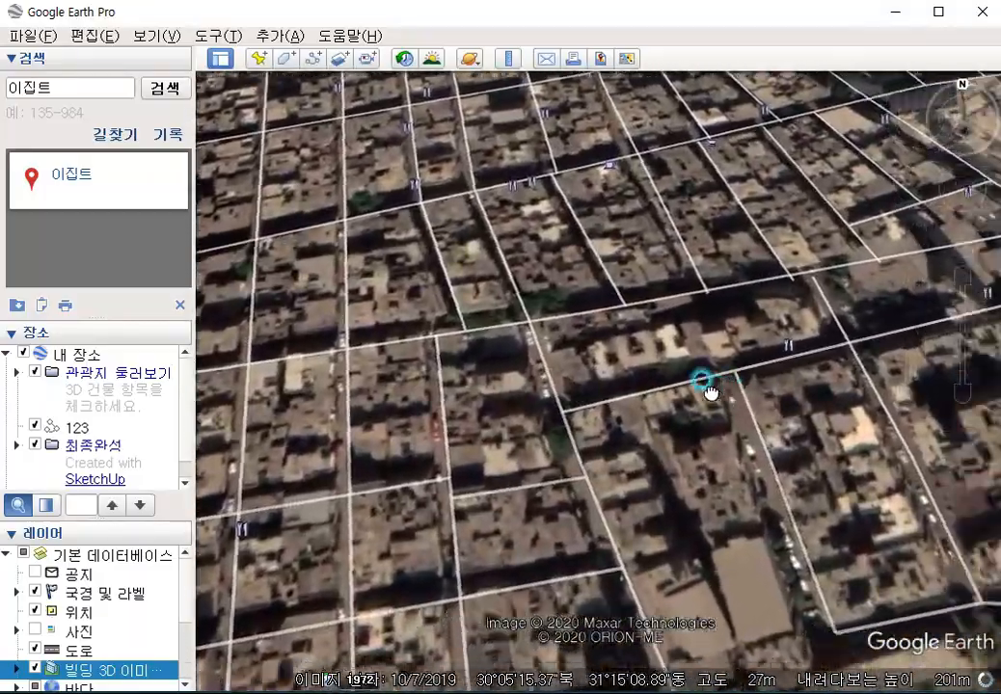
pyautogui.moveTo(707, 391); pyautogui.dragTo(529, 364)
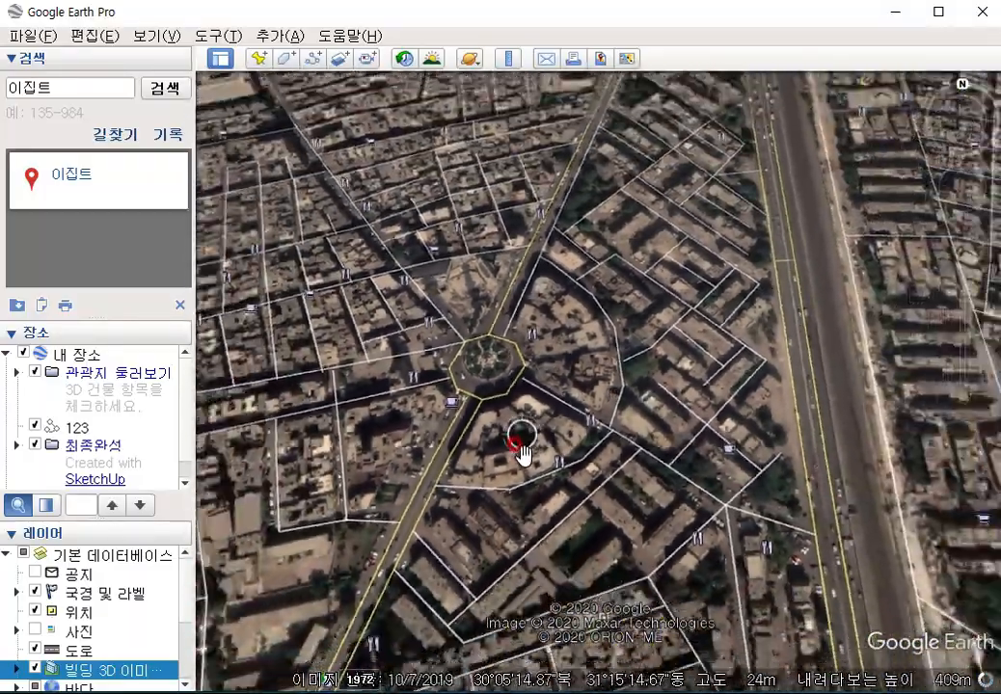
# Widen the view from the roundabout to the 카이로 area and the green river delta to its north.
pyautogui.scroll(-2, 521, 453)
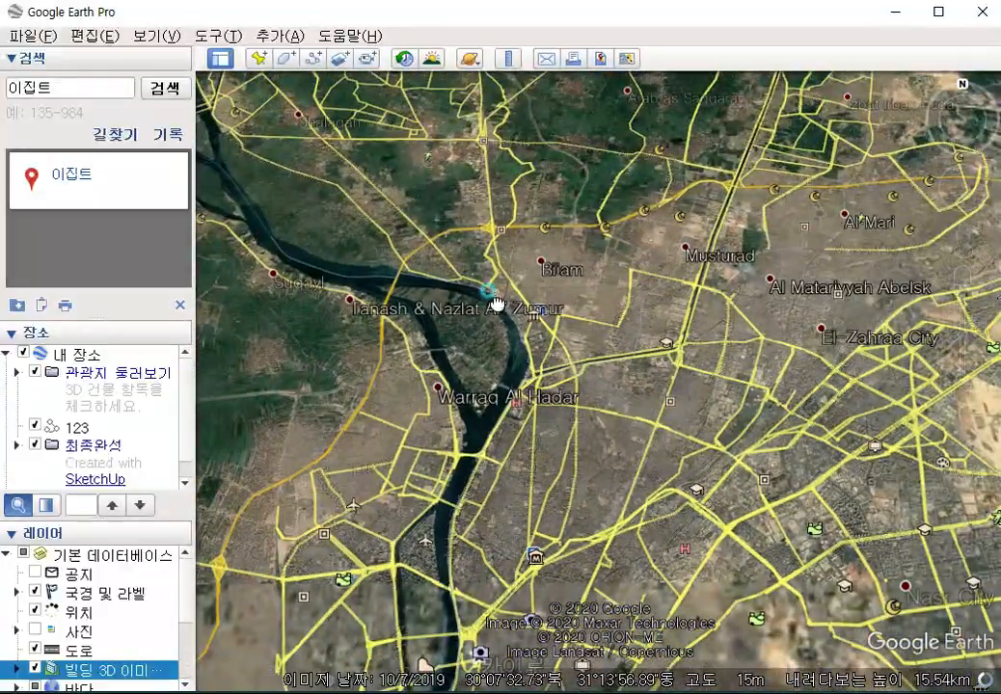
pyautogui.scroll(-2, 546, 439)
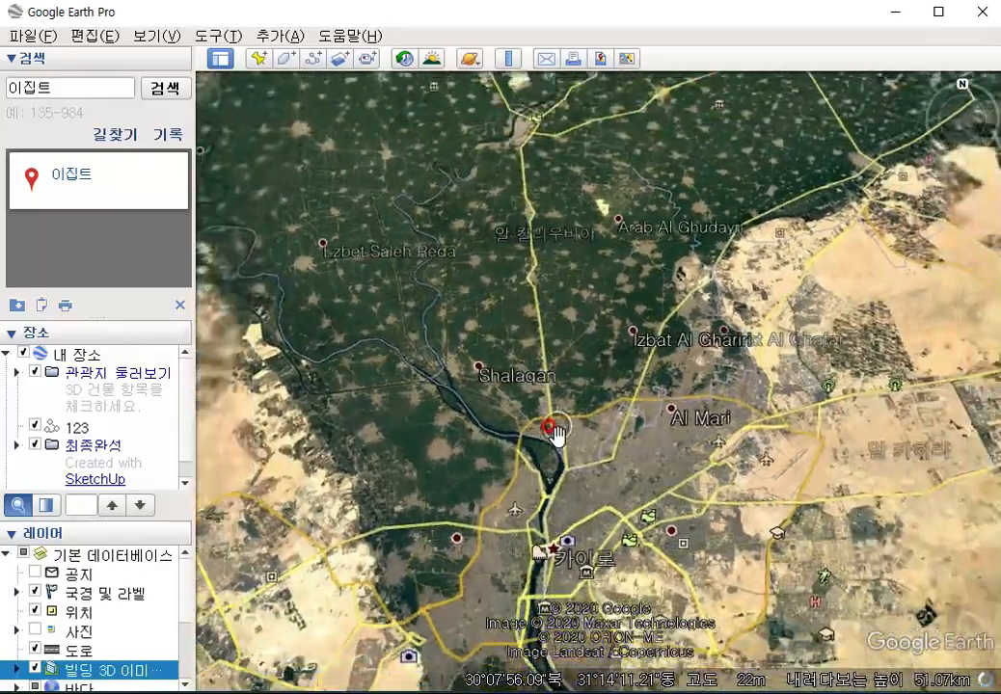
pyautogui.scroll(-2, 644, 379)
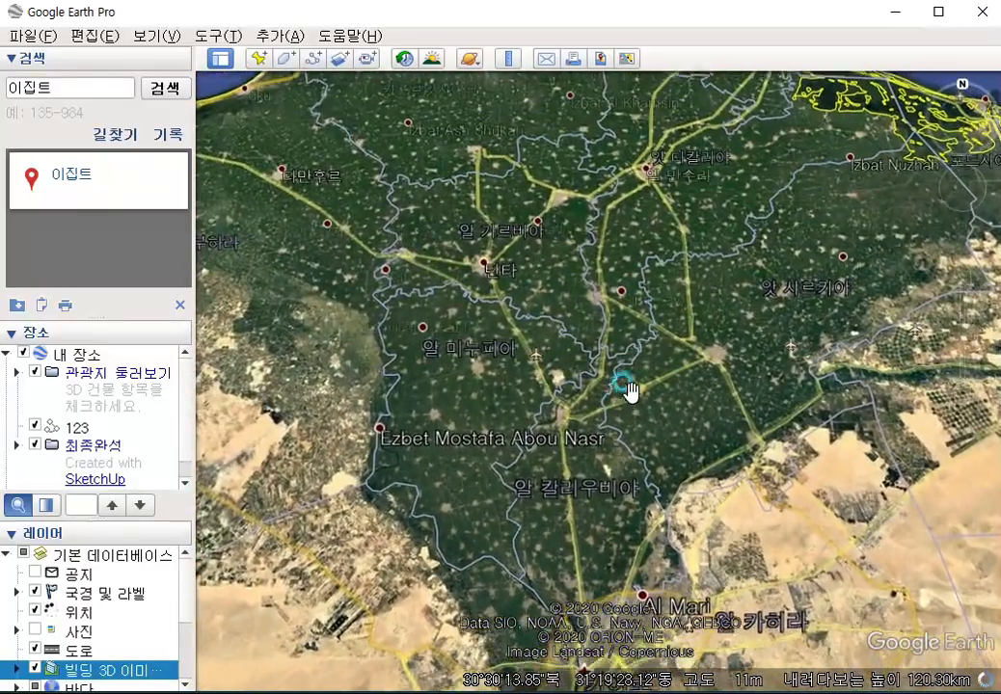
pyautogui.scroll(-2, 608, 413)
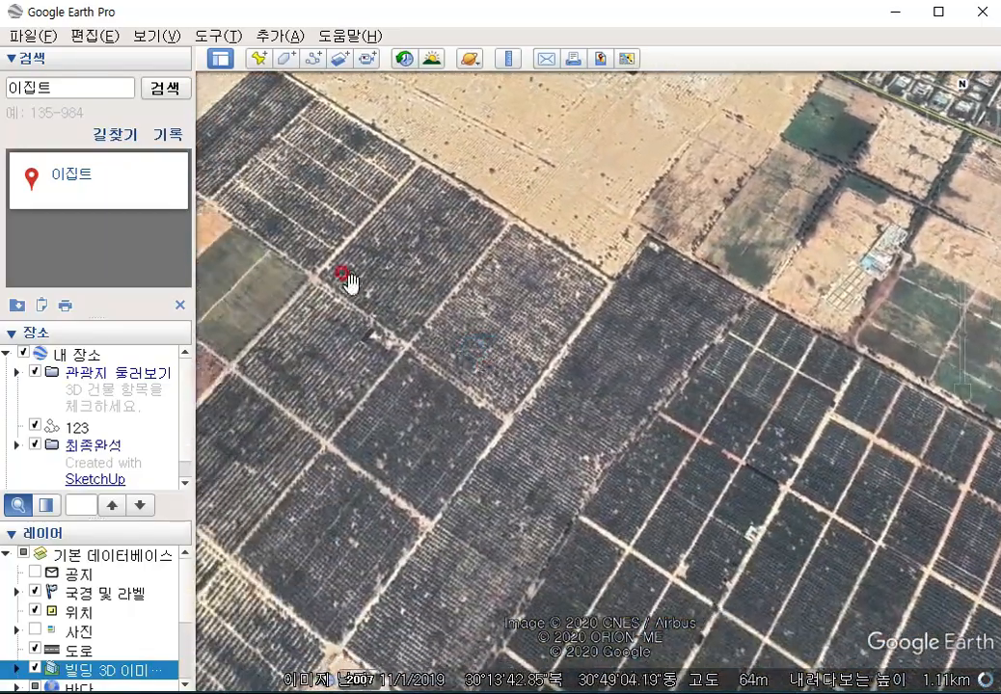
# Follow the gridded farmland northwest to the neighbouring villas with pools and inspect them up close.
pyautogui.moveTo(349, 283); pyautogui.dragTo(625, 352)
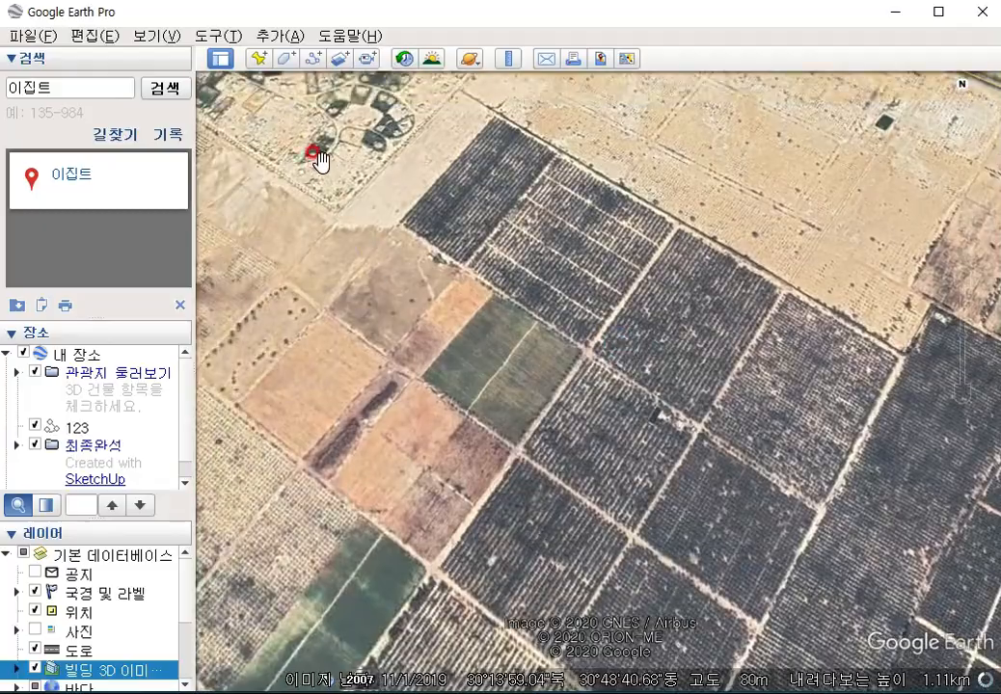
pyautogui.moveTo(319, 161); pyautogui.dragTo(378, 223)
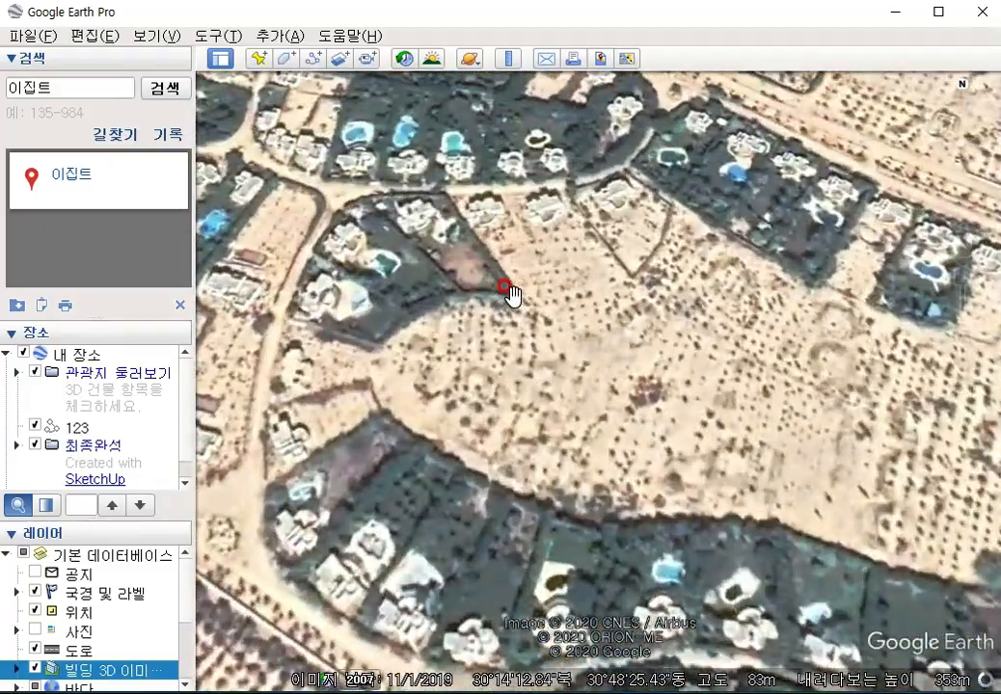
pyautogui.scroll(1, 513, 294)
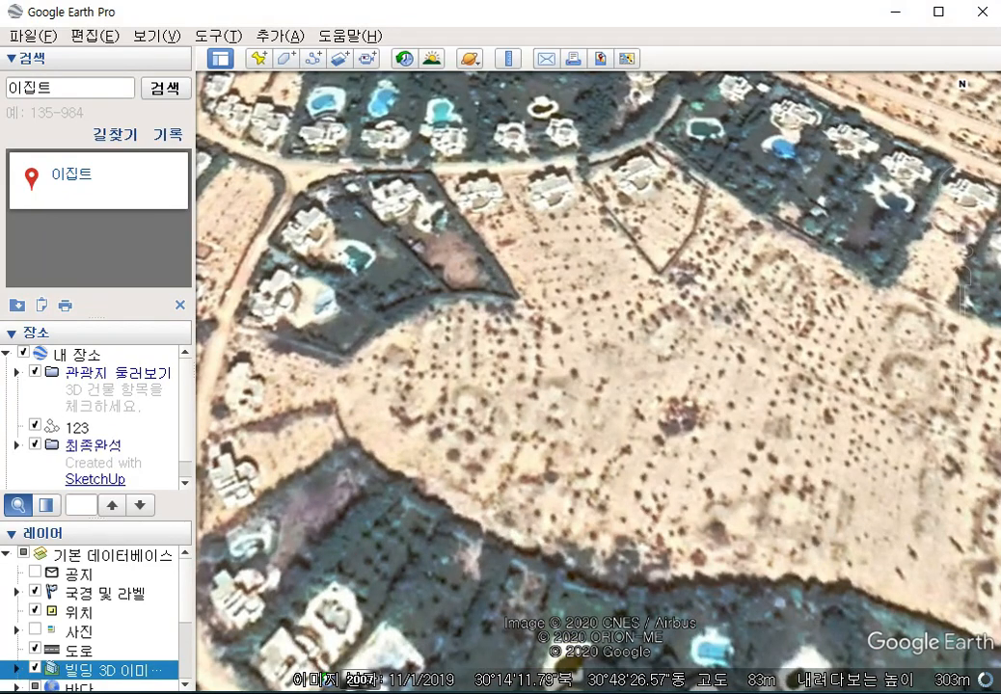